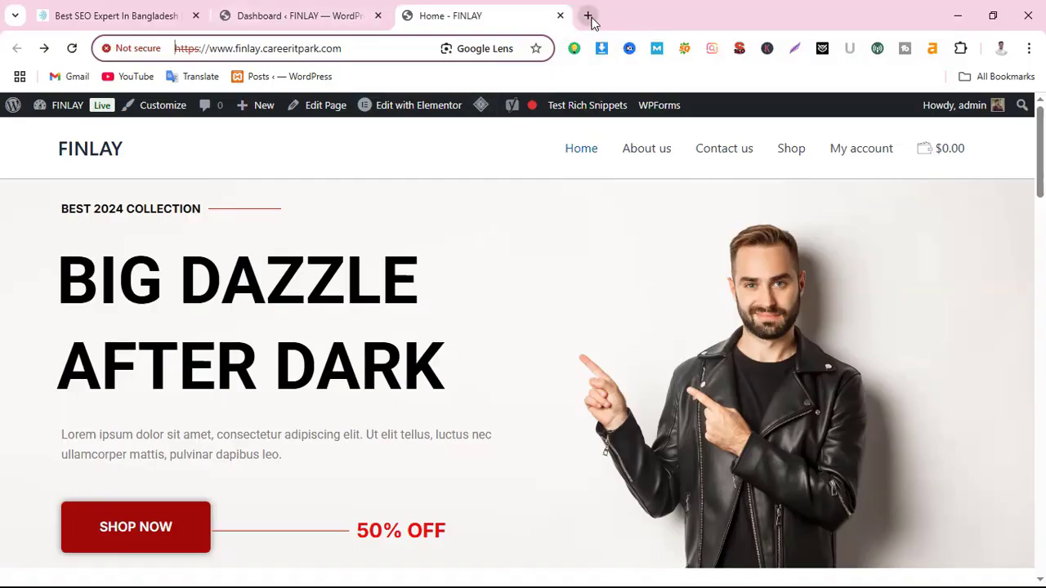
In a new tab, launch Google Docs from the apps grid and start a blank document
{"action": "left_click", "coordinate": [589, 16]}
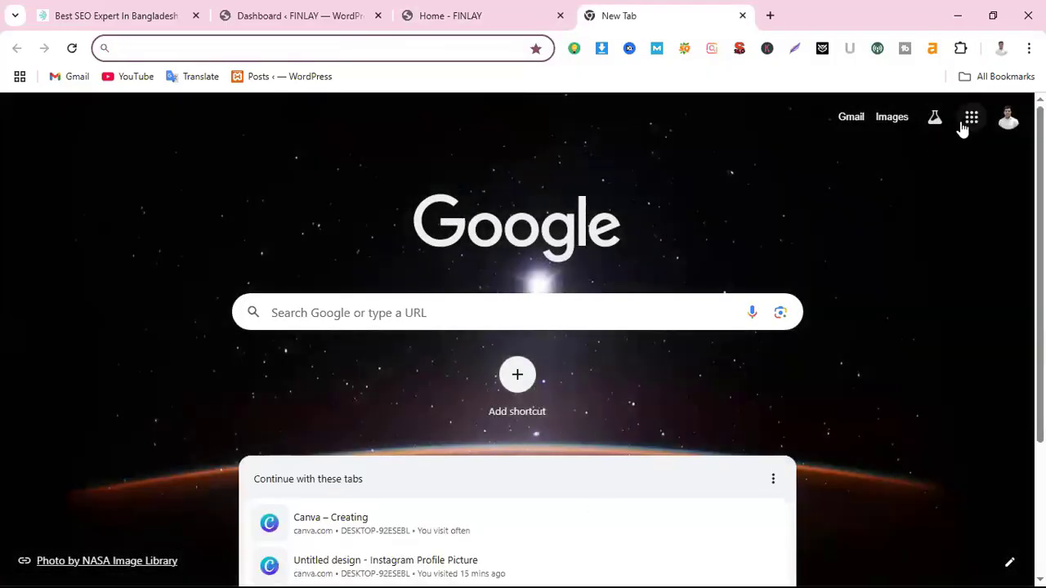
{"action": "left_click", "coordinate": [968, 124]}
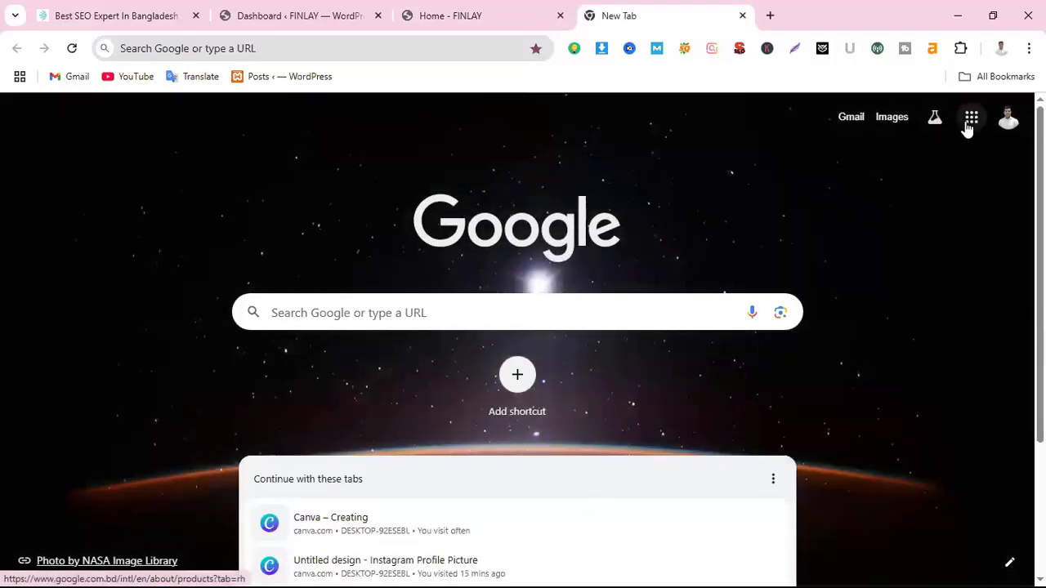
{"action": "left_click", "coordinate": [889, 207]}
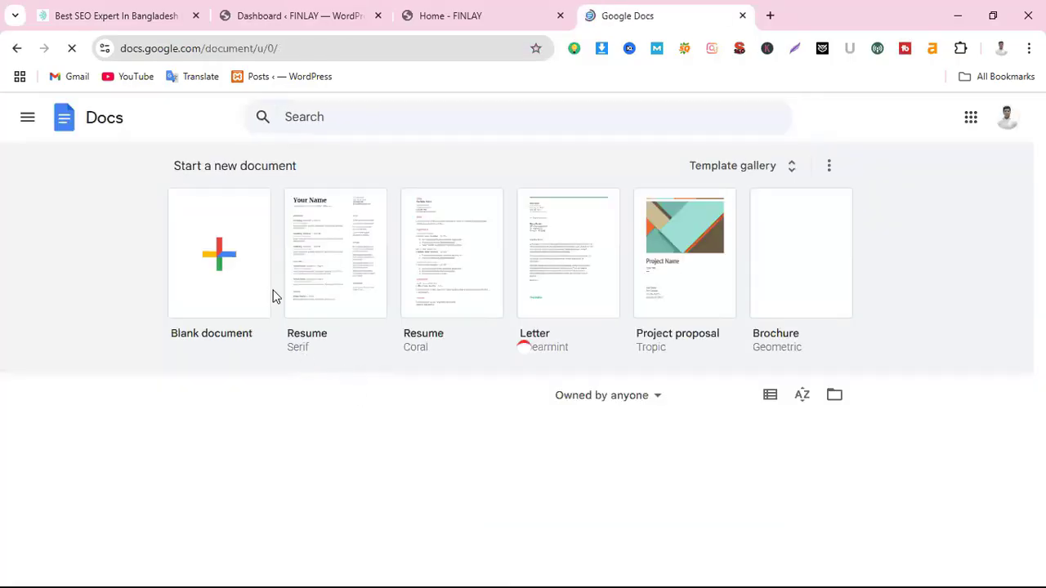
{"action": "left_click", "coordinate": [221, 262]}
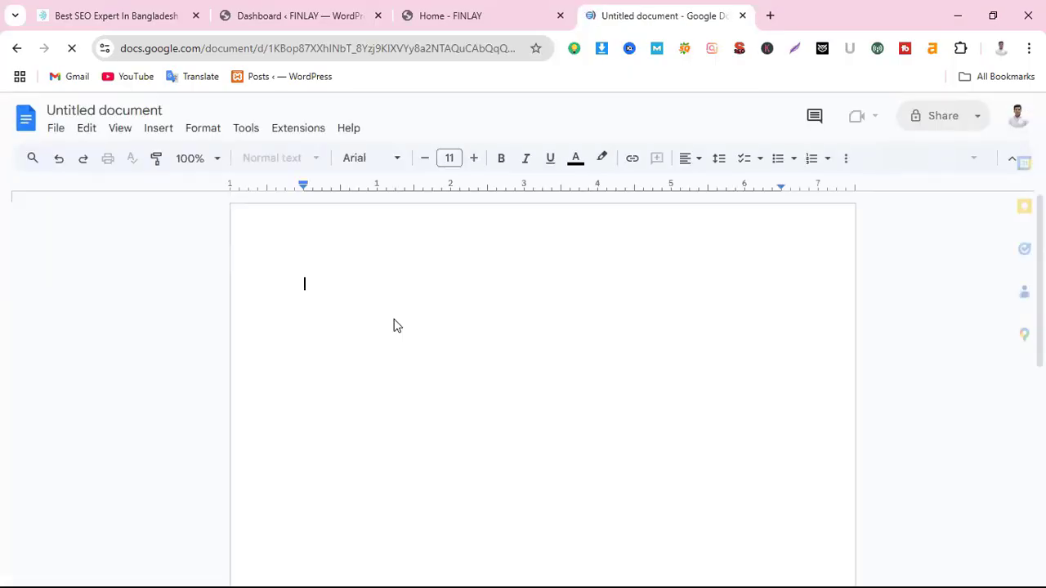
Type Robots.txt, Sitemap.xml and Mobile Friendliness on three separate lines
{"action": "type", "text": "R"}
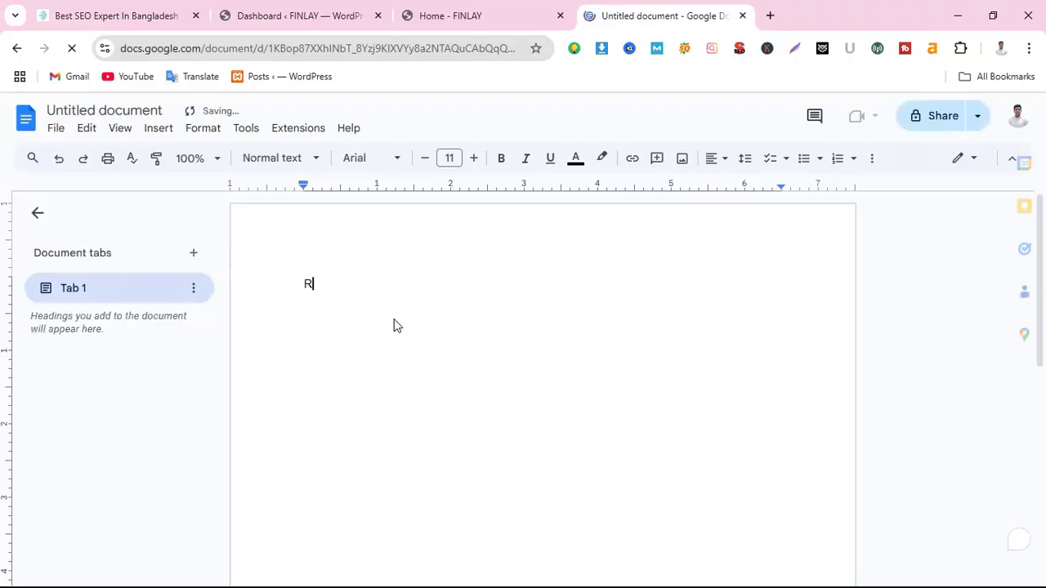
{"action": "type", "text": "ob"}
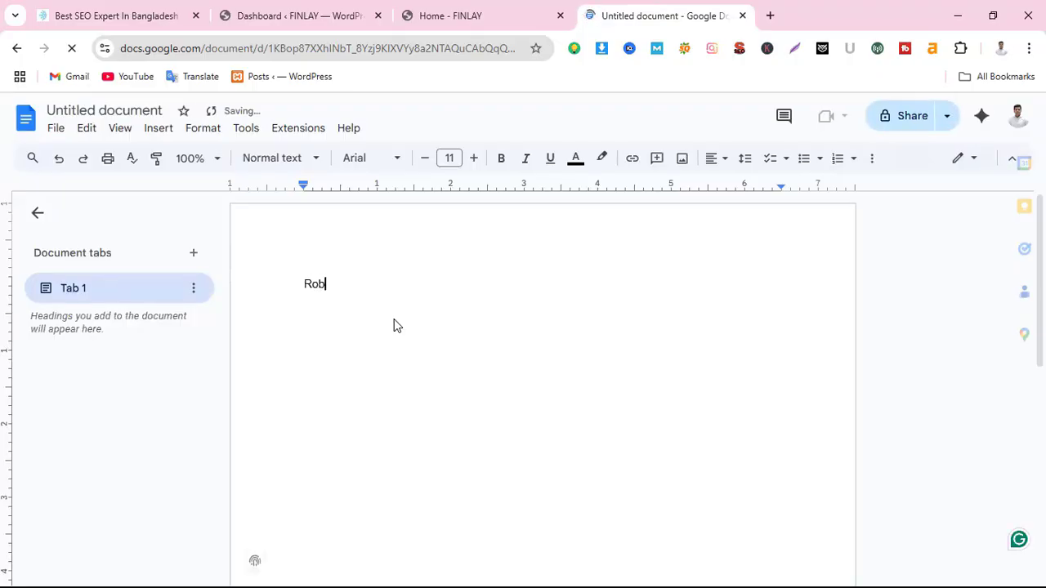
{"action": "type", "text": "ots.txtx"}
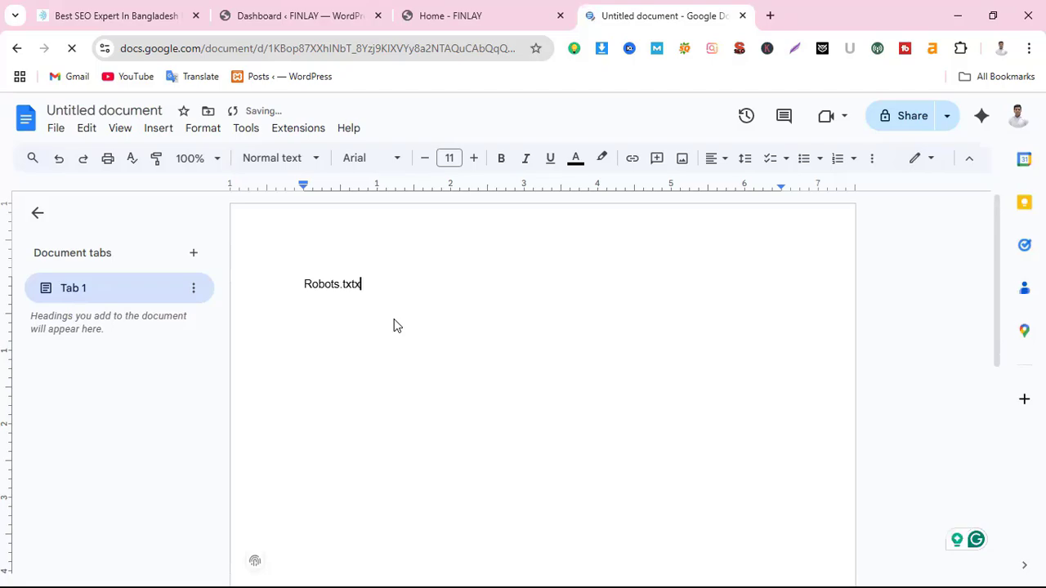
{"action": "key", "text": "BackSpace"}
{"action": "key", "text": "Return"}
{"action": "type", "text": "Sitemap"}
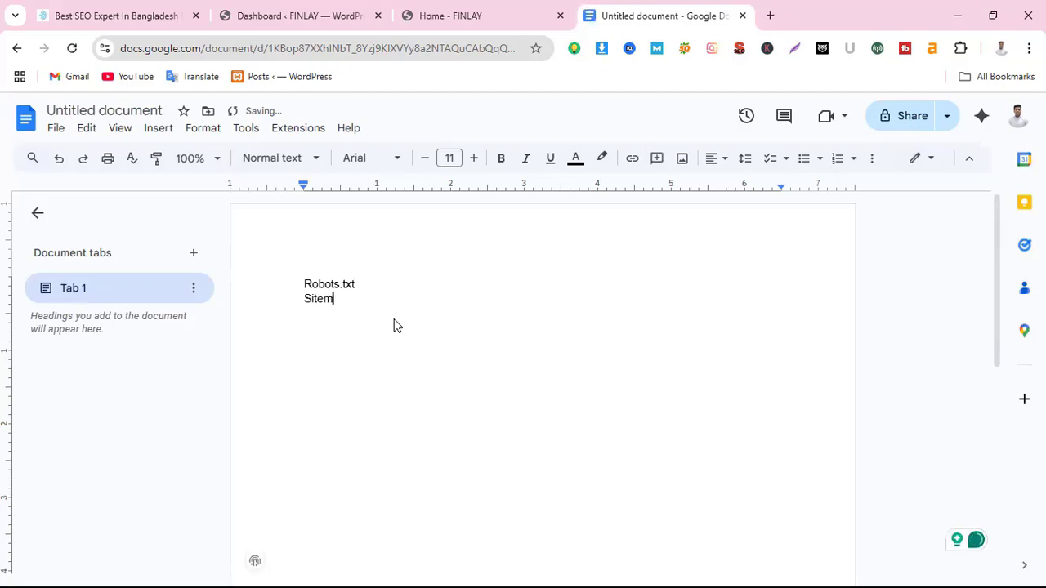
{"action": "type", "text": "xml"}
{"action": "key", "text": "Return"}
{"action": "type", "text": "Mobile Frie"}
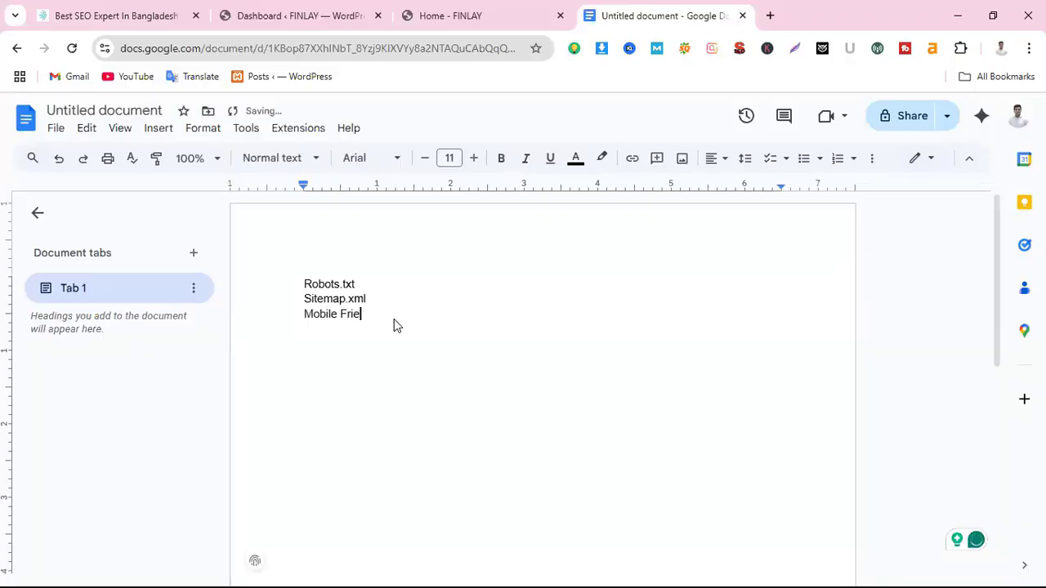
{"action": "type", "text": "ndliness"}
Enlarge the three topic lines to 20-point text, leaving them non-bold, then select the Sitemap.xml line
{"action": "left_click_drag", "start_coordinate": [297, 284], "coordinate": [449, 330]}
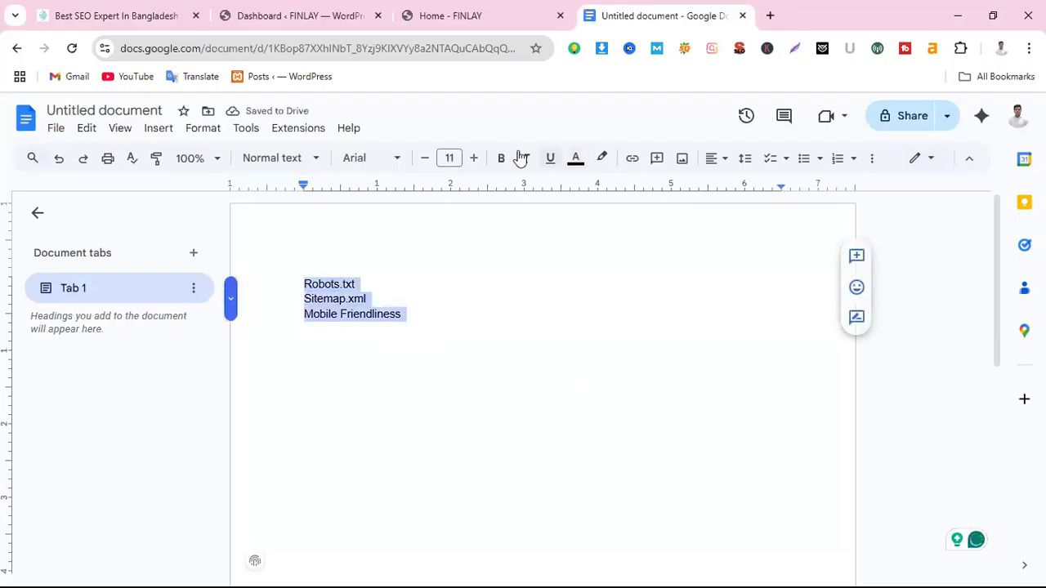
{"action": "left_click", "coordinate": [478, 160]}
{"action": "left_click", "coordinate": [475, 158]}
{"action": "left_click", "coordinate": [475, 159]}
{"action": "left_click", "coordinate": [475, 158]}
{"action": "left_click", "coordinate": [475, 159]}
{"action": "left_click", "coordinate": [475, 158]}
{"action": "left_click", "coordinate": [474, 158]}
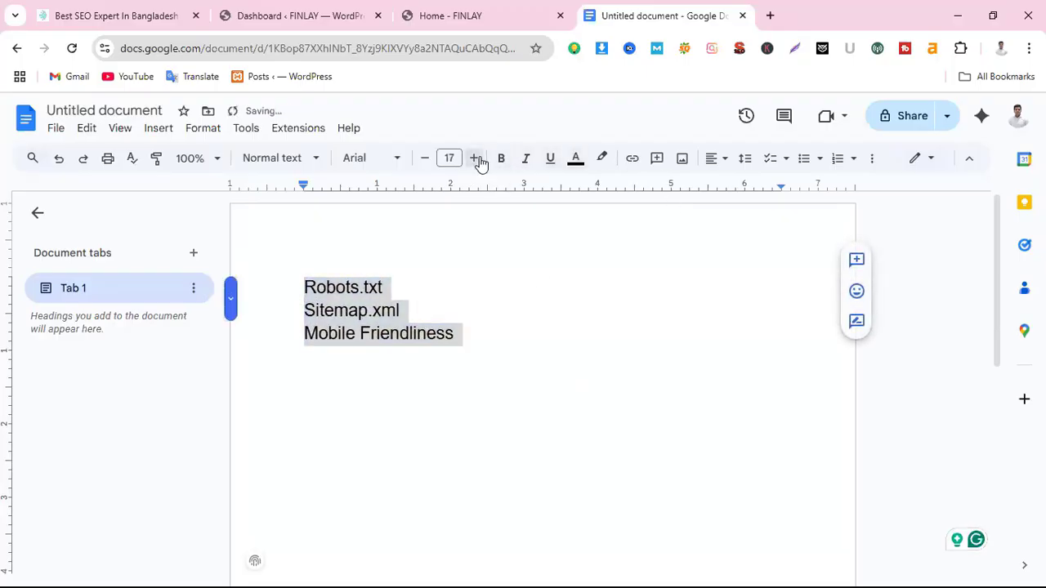
{"action": "left_click", "coordinate": [475, 158]}
{"action": "left_click", "coordinate": [475, 158]}
{"action": "left_click", "coordinate": [475, 159]}
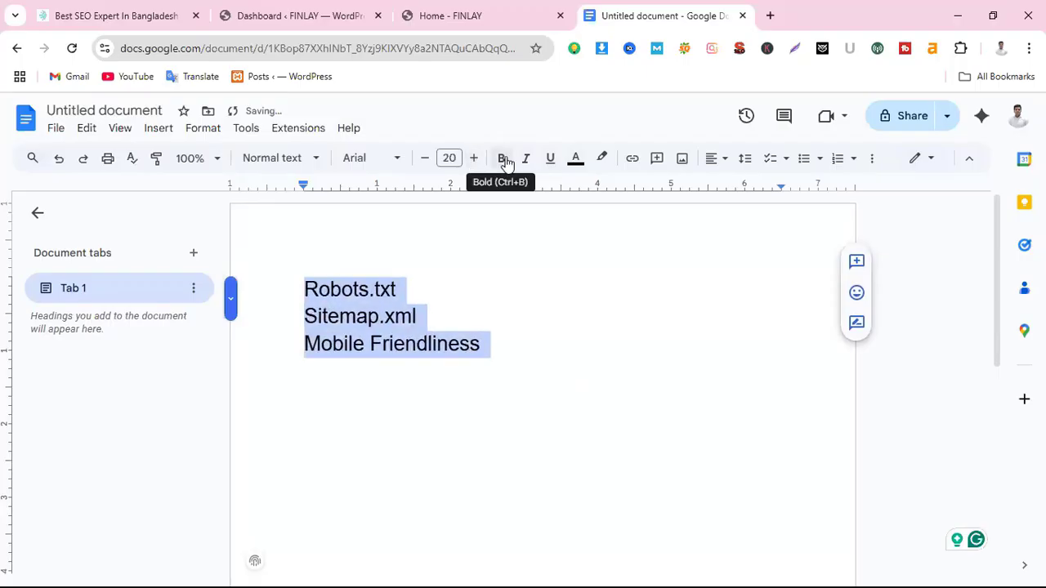
{"action": "left_click", "coordinate": [500, 158]}
{"action": "left_click", "coordinate": [502, 161]}
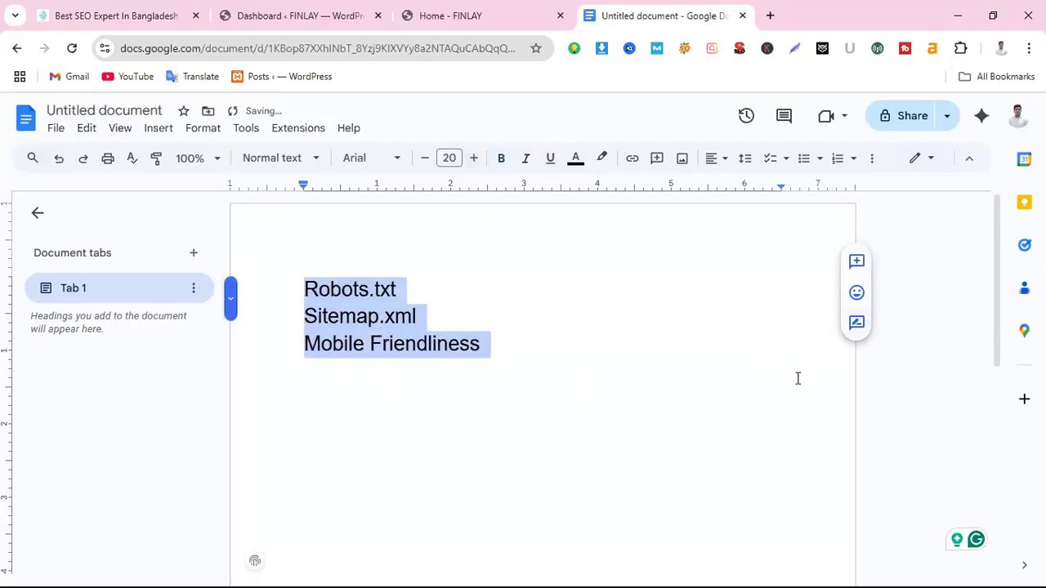
{"action": "left_click", "coordinate": [500, 337]}
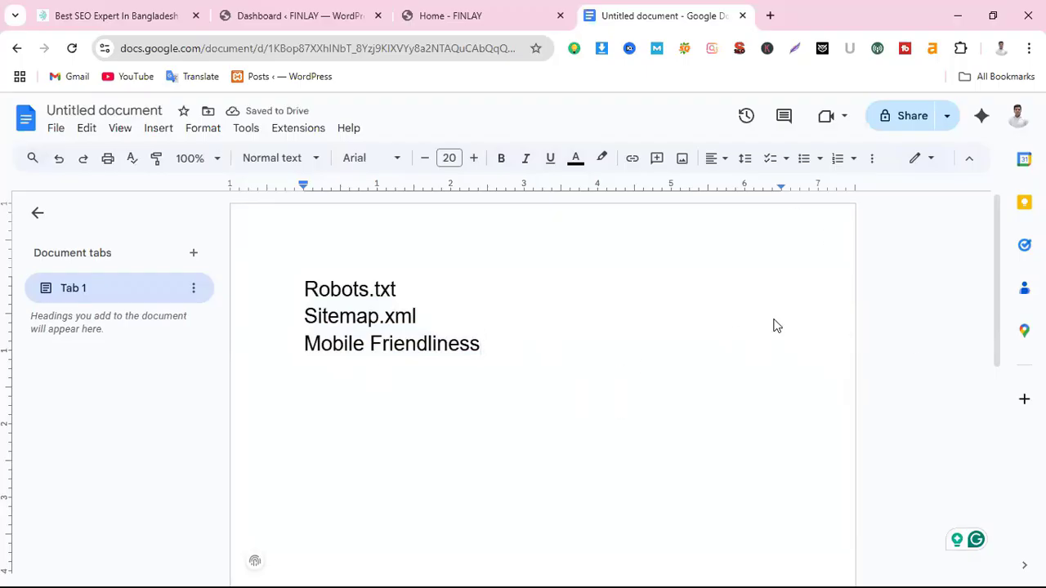
{"action": "left_click_drag", "start_coordinate": [419, 319], "coordinate": [301, 320]}
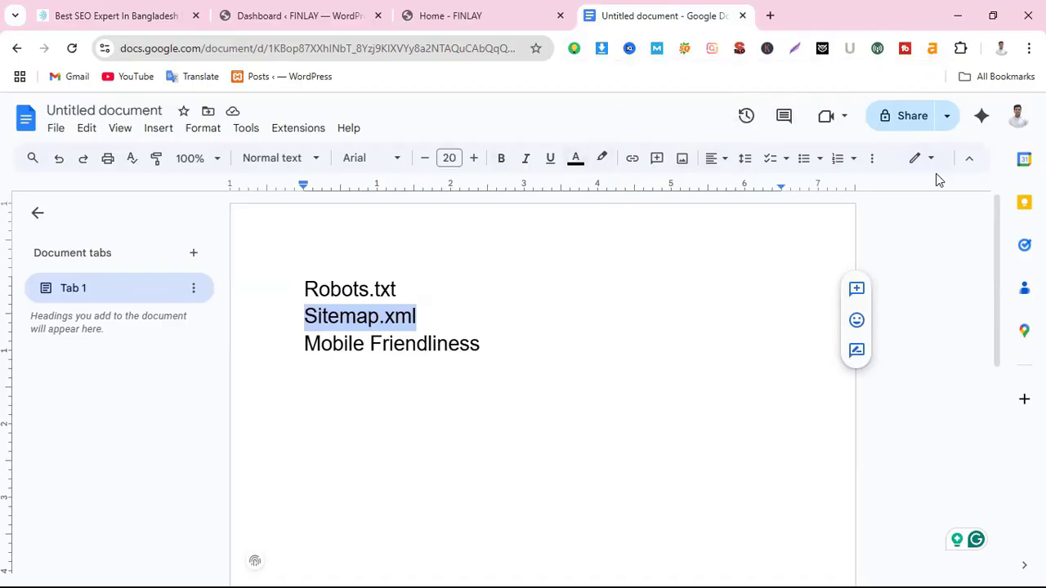
Switch to the 'Home - FINLAY' homepage tab
{"action": "left_click", "coordinate": [505, 19]}
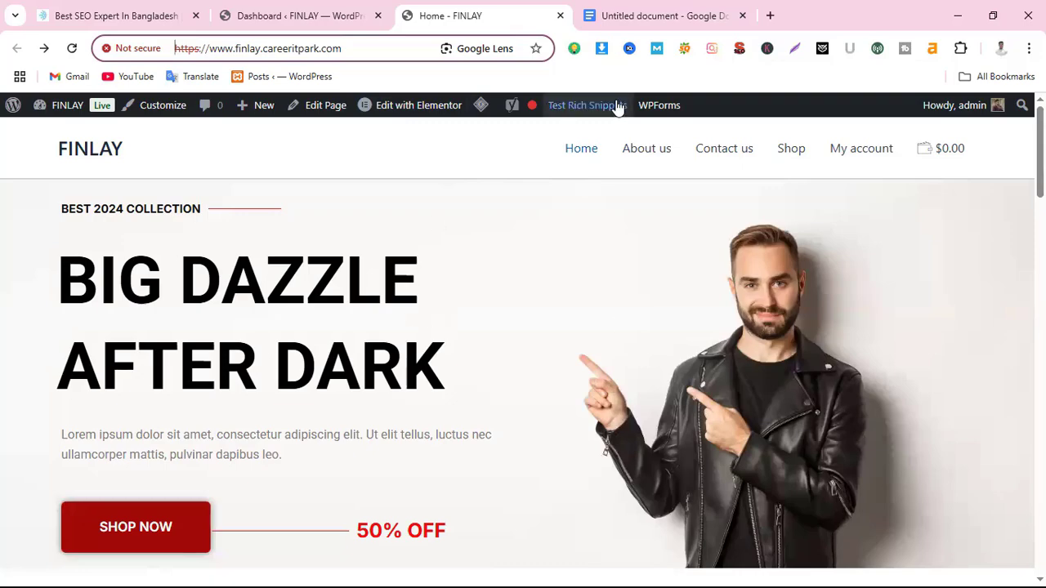
Open SEOquake's diagnosis report for the FINLAY homepage and highlight the Site compliance heading
{"action": "left_click", "coordinate": [685, 48]}
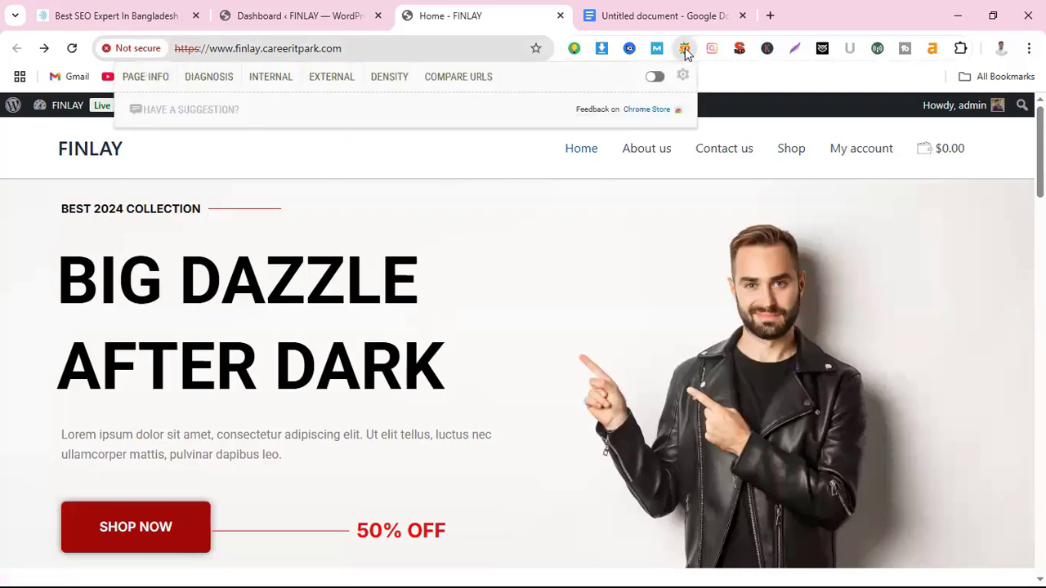
{"action": "left_click", "coordinate": [197, 78]}
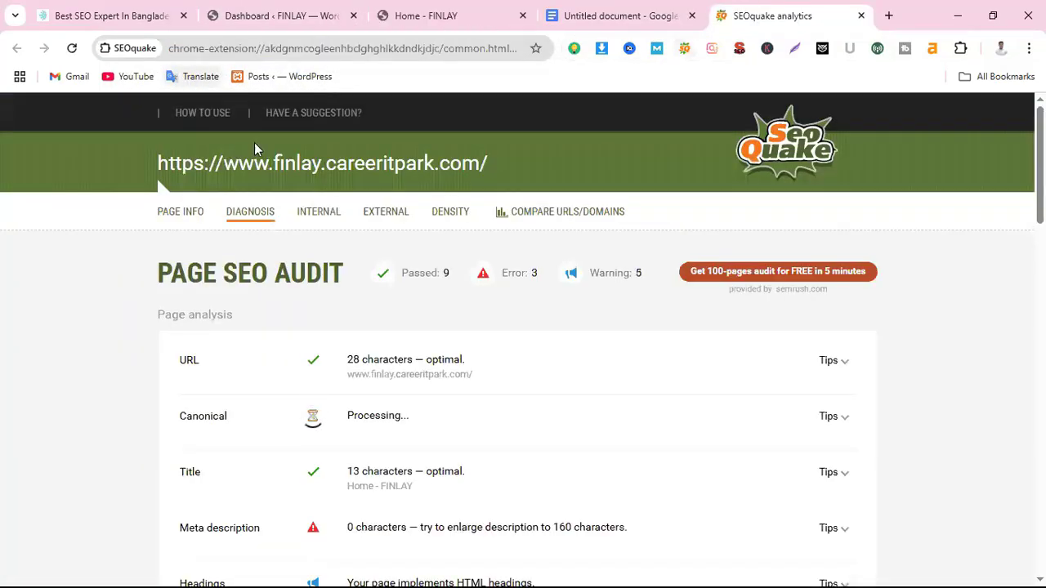
{"action": "scroll", "coordinate": [560, 406], "scroll_direction": "down", "scroll_amount": 15}
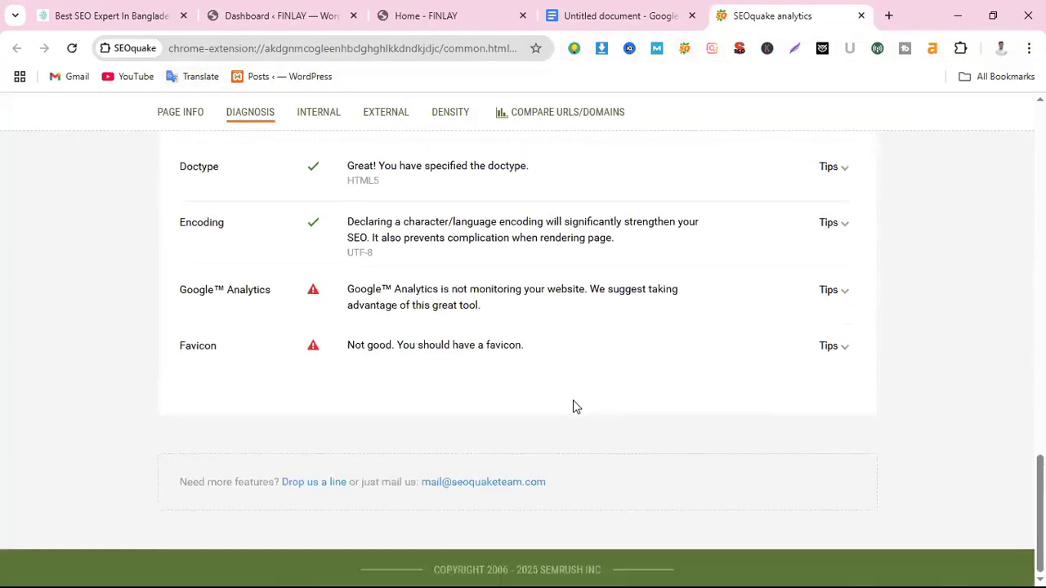
{"action": "scroll", "coordinate": [574, 406], "scroll_direction": "up", "scroll_amount": 1}
{"action": "scroll", "coordinate": [491, 434], "scroll_direction": "up", "scroll_amount": 2}
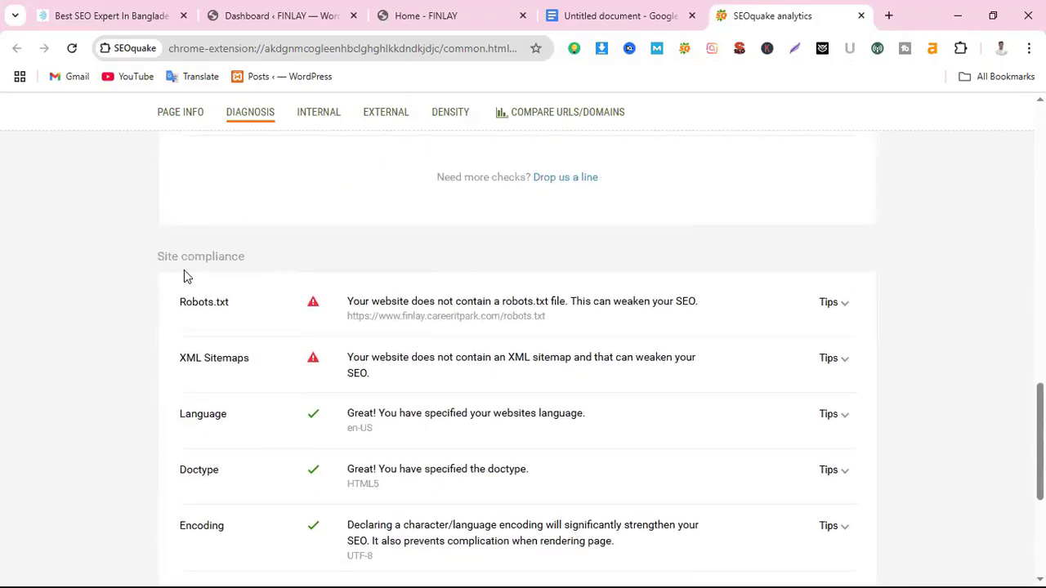
{"action": "left_click_drag", "start_coordinate": [144, 260], "coordinate": [311, 260]}
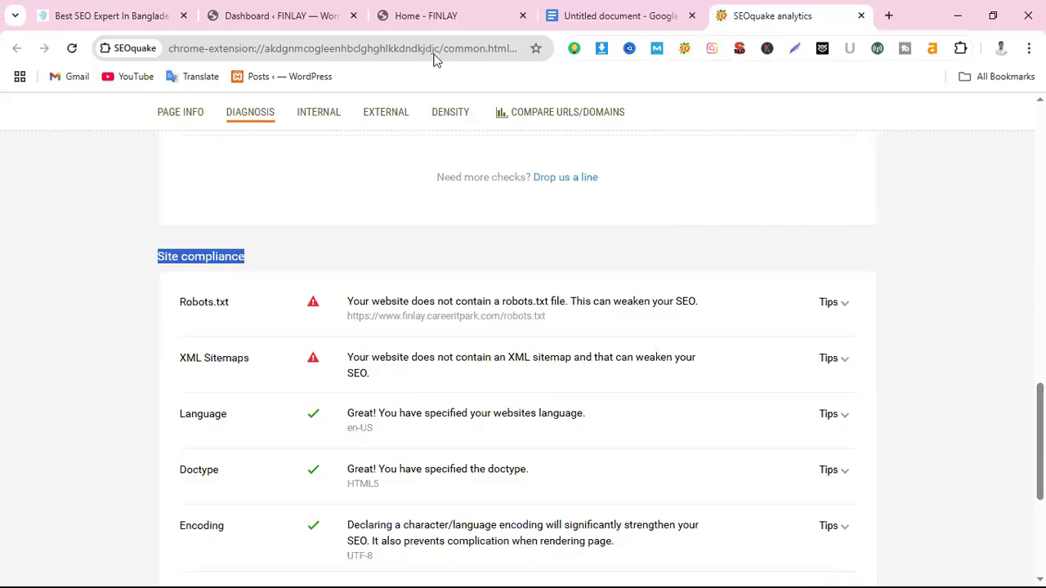
Return to the FINLAY homepage tab and open the ahrefs toolbar's report panel
{"action": "left_click", "coordinate": [463, 20]}
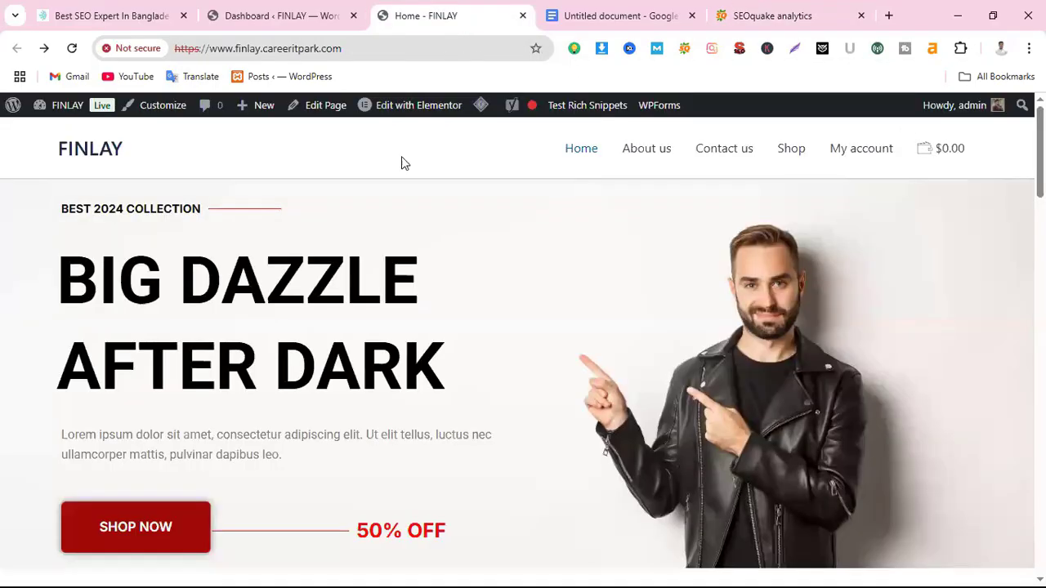
{"action": "left_click", "coordinate": [931, 54]}
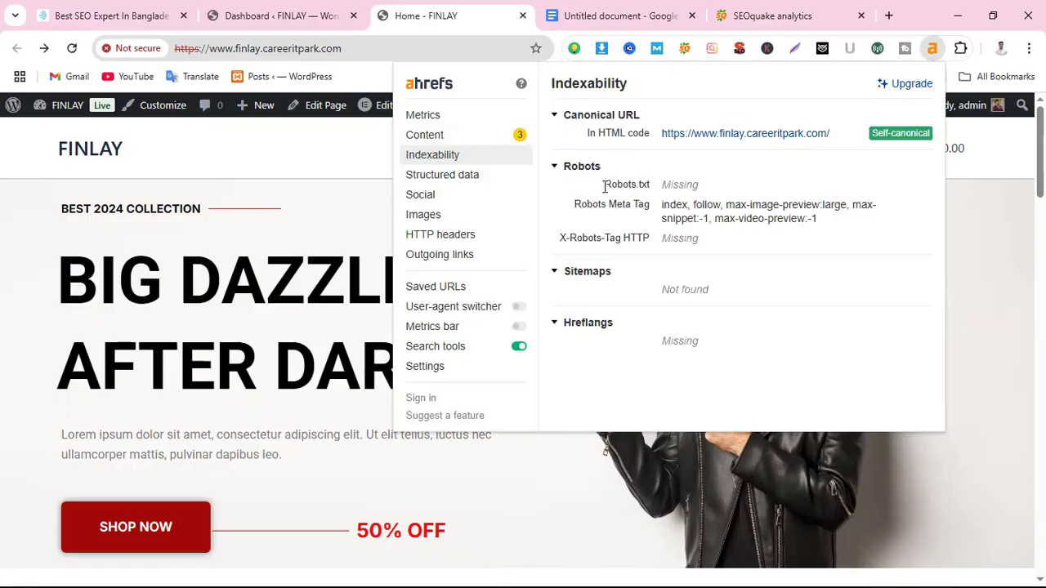
Highlight 'Robots.txt Missing' in the ahrefs Indexability report, then close the report
{"action": "left_click_drag", "start_coordinate": [605, 187], "coordinate": [719, 191]}
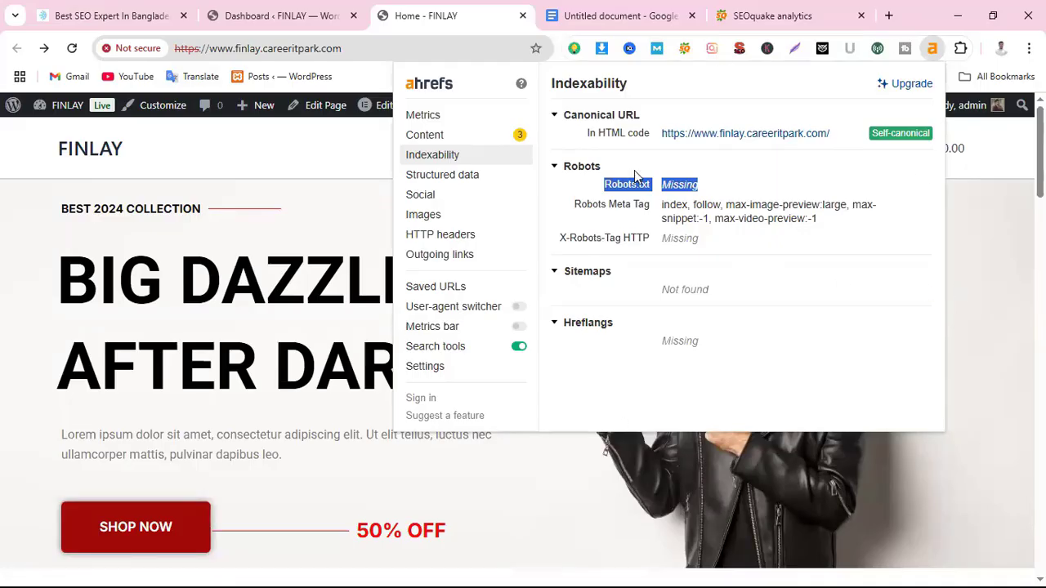
{"action": "left_click", "coordinate": [378, 157]}
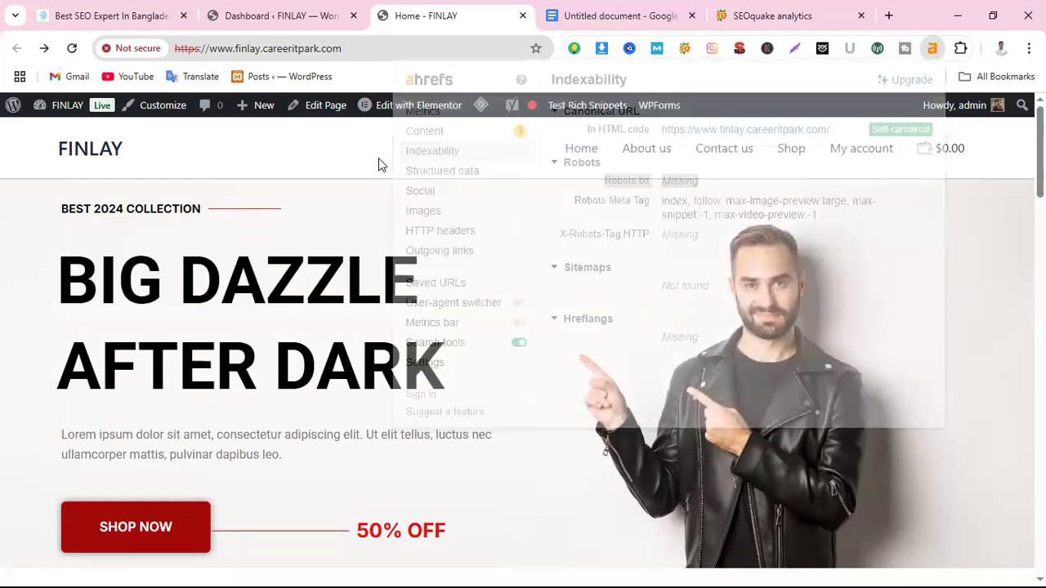
Load the FINLAY site's /sitemap.xml address to view its Yoast sitemap index
{"action": "left_click", "coordinate": [401, 49]}
{"action": "left_click", "coordinate": [401, 50]}
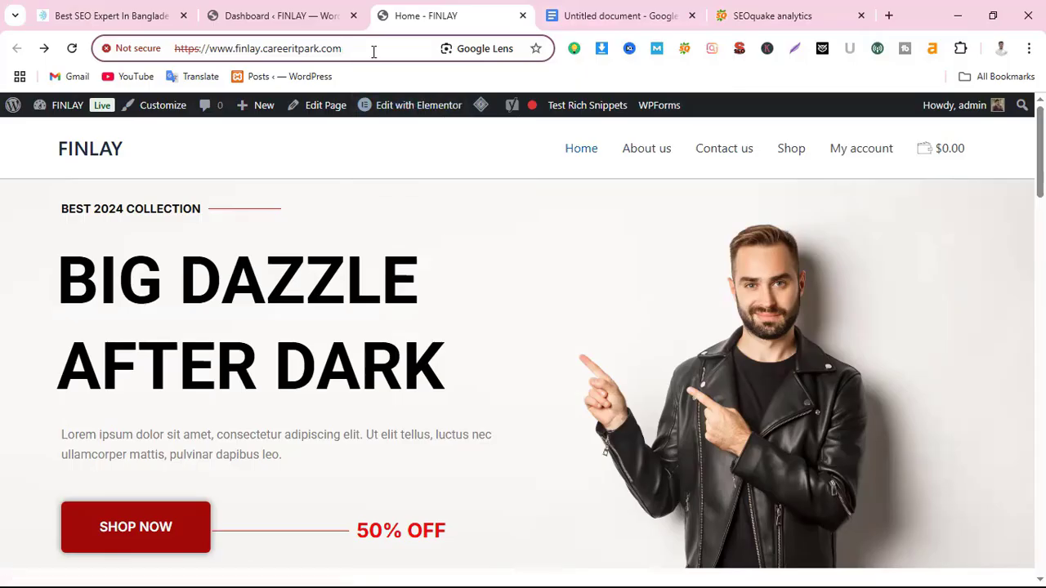
{"action": "type", "text": "/"}
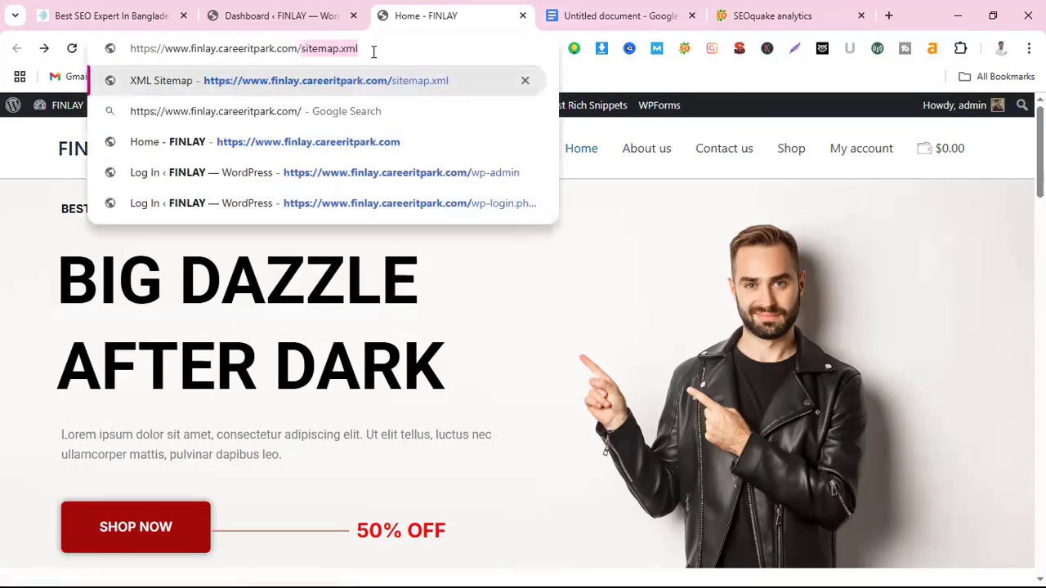
{"action": "type", "text": "sitema"}
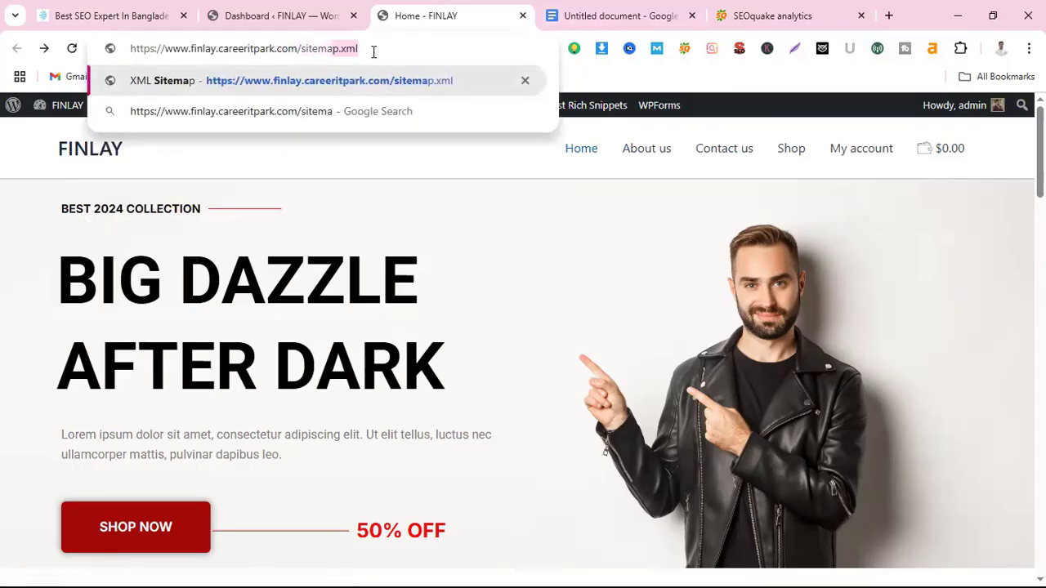
{"action": "type", "text": "p.xml"}
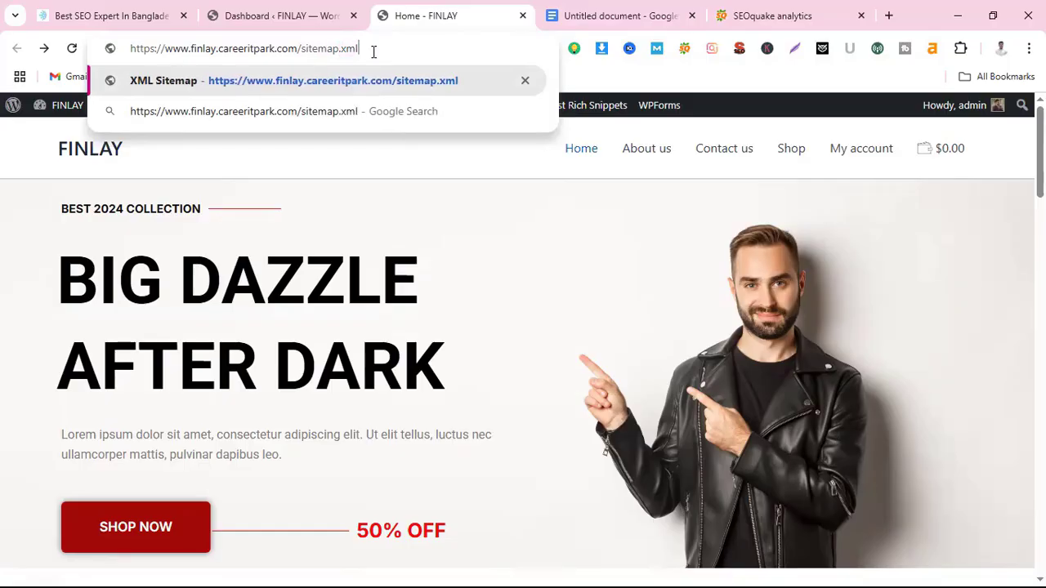
{"action": "key", "text": "Return"}
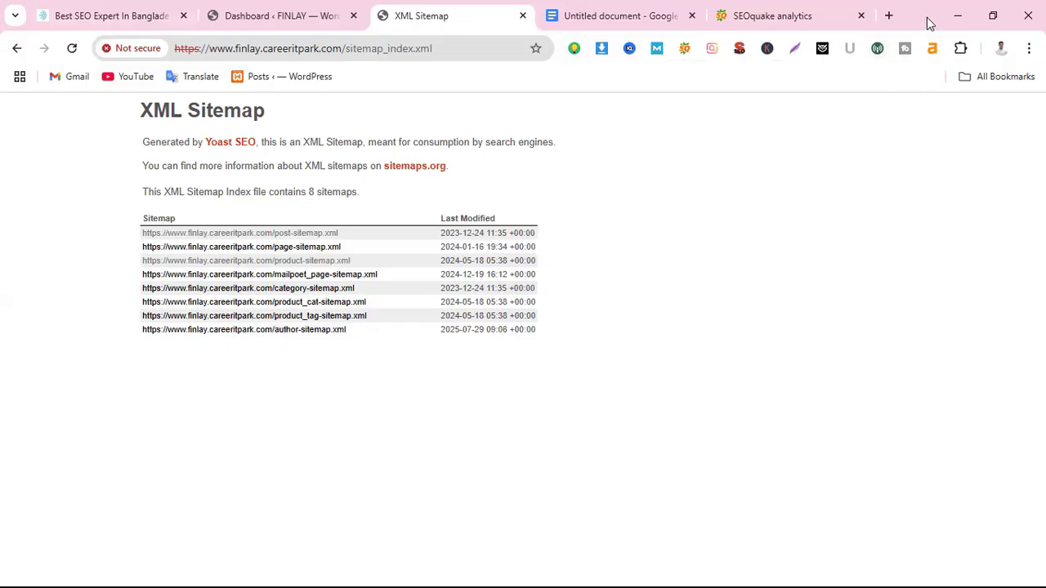
In a new tab, open the untitled Google Docs notes and scroll through its sitemap.xml example
{"action": "left_click", "coordinate": [888, 16]}
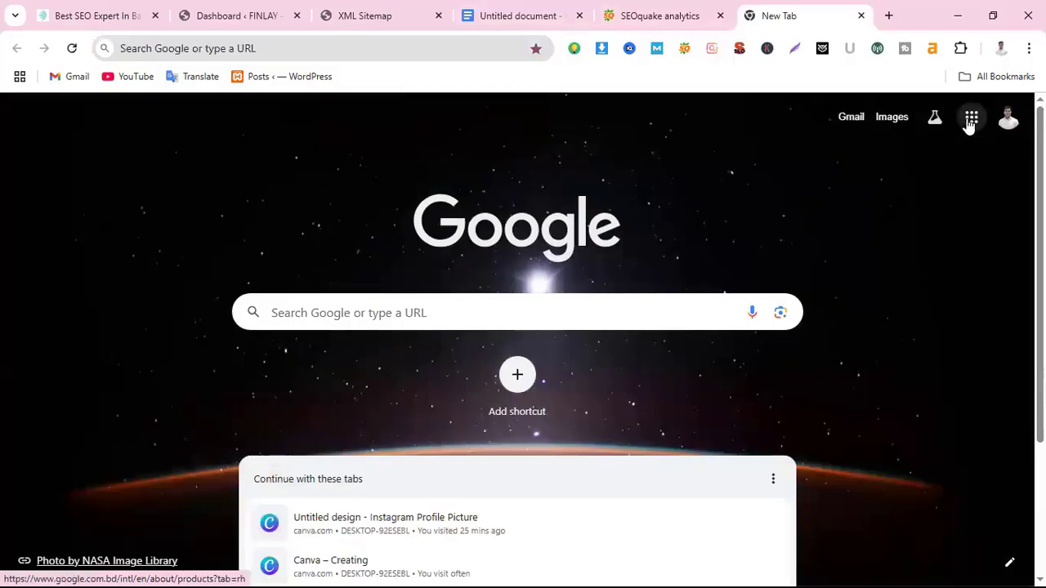
{"action": "left_click", "coordinate": [970, 125]}
{"action": "left_click", "coordinate": [894, 207]}
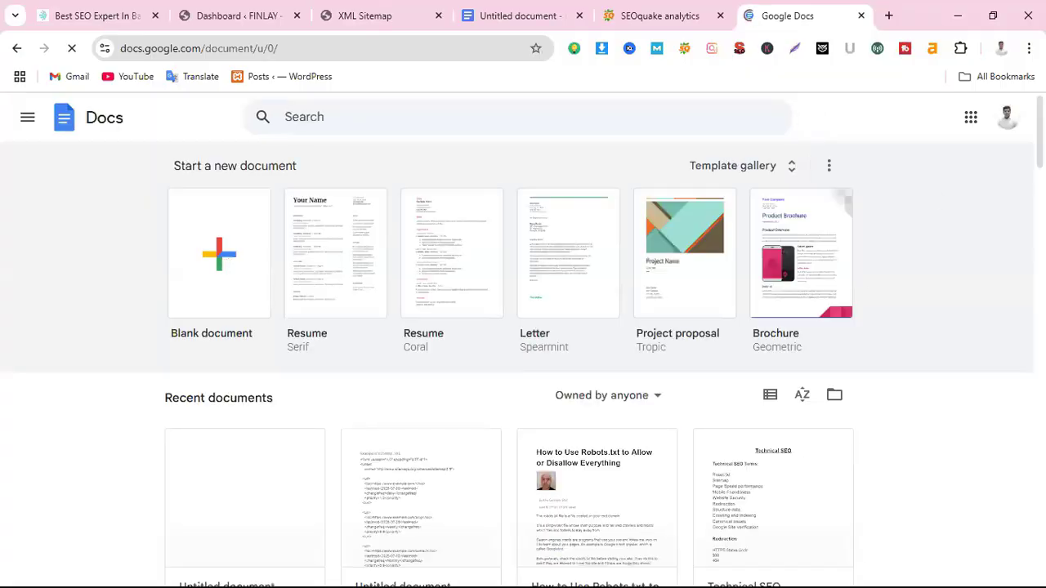
{"action": "scroll", "coordinate": [523, 368], "scroll_direction": "down", "scroll_amount": 3}
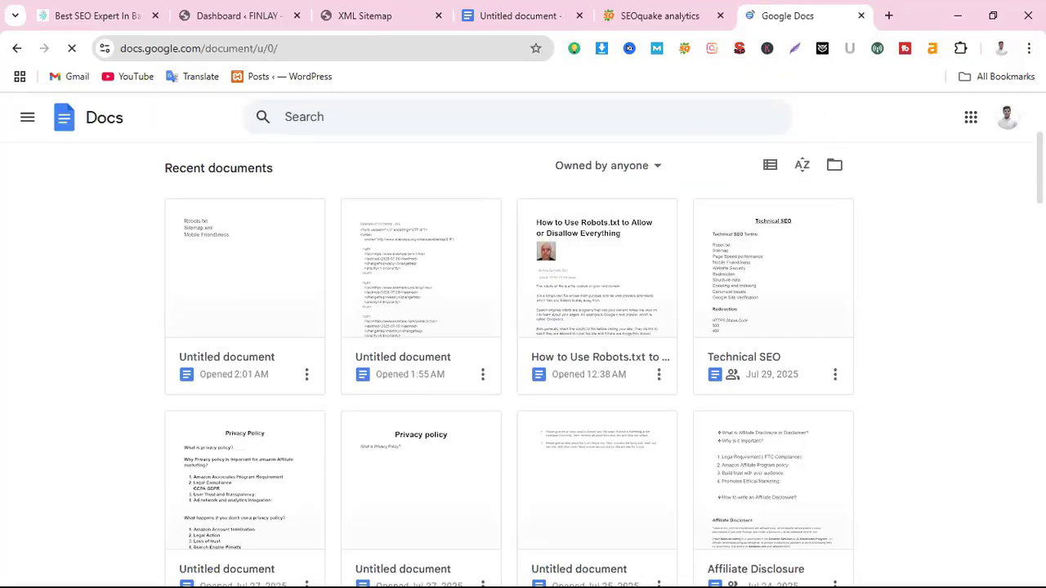
{"action": "left_click", "coordinate": [411, 282]}
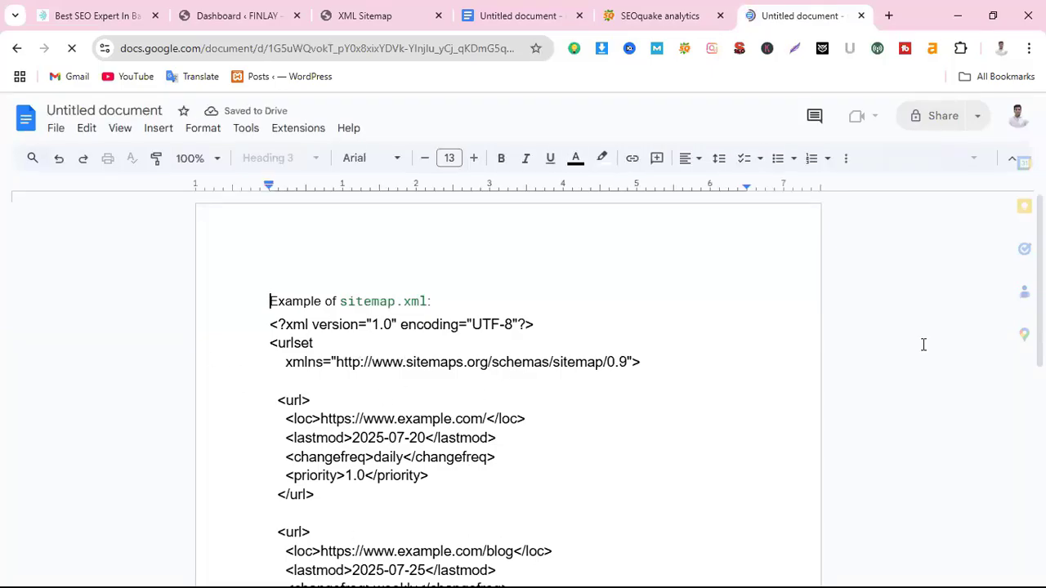
{"action": "scroll", "coordinate": [534, 327], "scroll_direction": "down", "scroll_amount": 2}
{"action": "scroll", "coordinate": [550, 477], "scroll_direction": "down", "scroll_amount": 4}
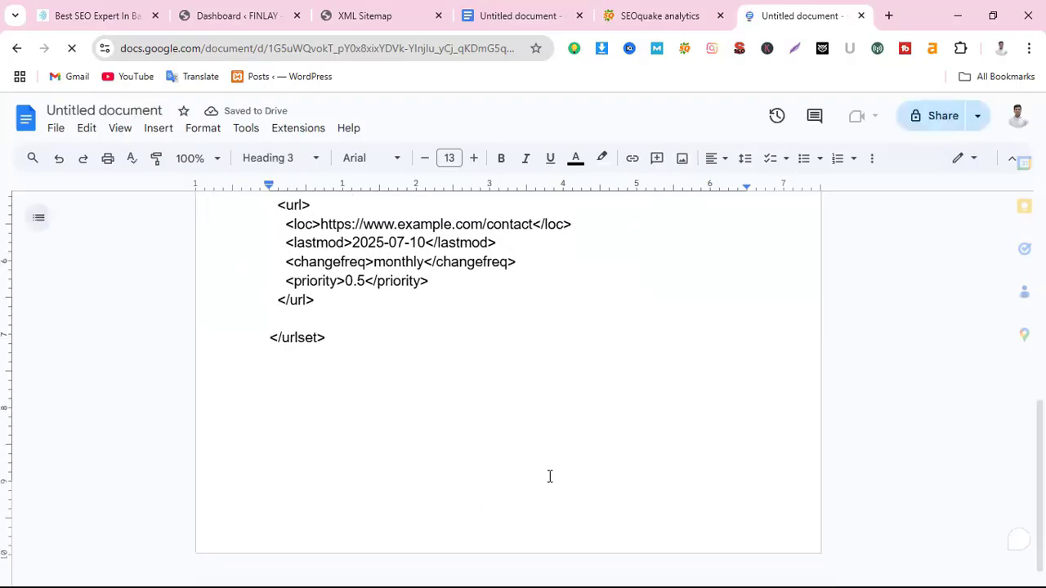
{"action": "scroll", "coordinate": [539, 443], "scroll_direction": "up", "scroll_amount": 5}
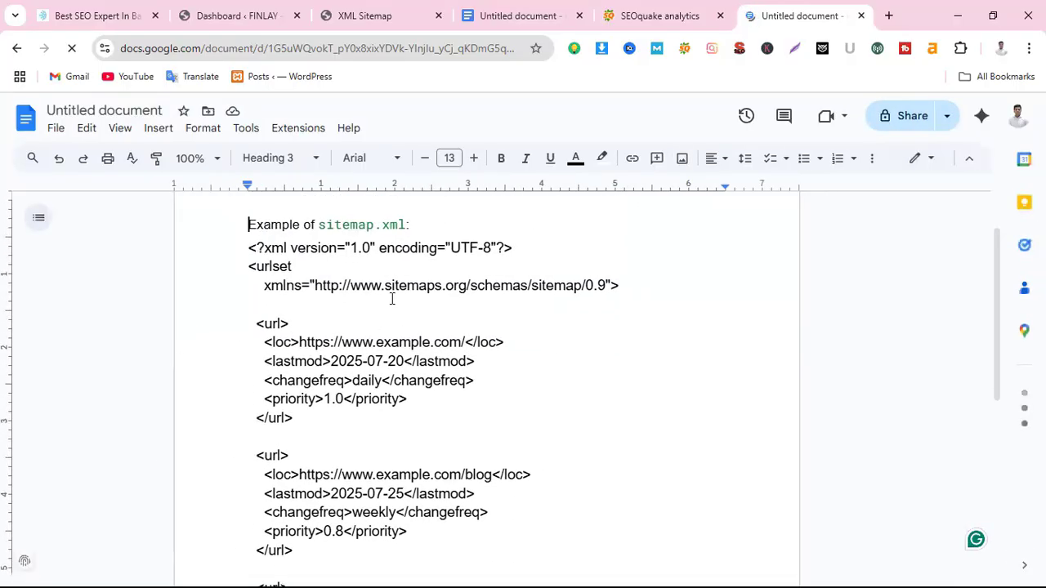
{"action": "scroll", "coordinate": [468, 500], "scroll_direction": "down", "scroll_amount": 4}
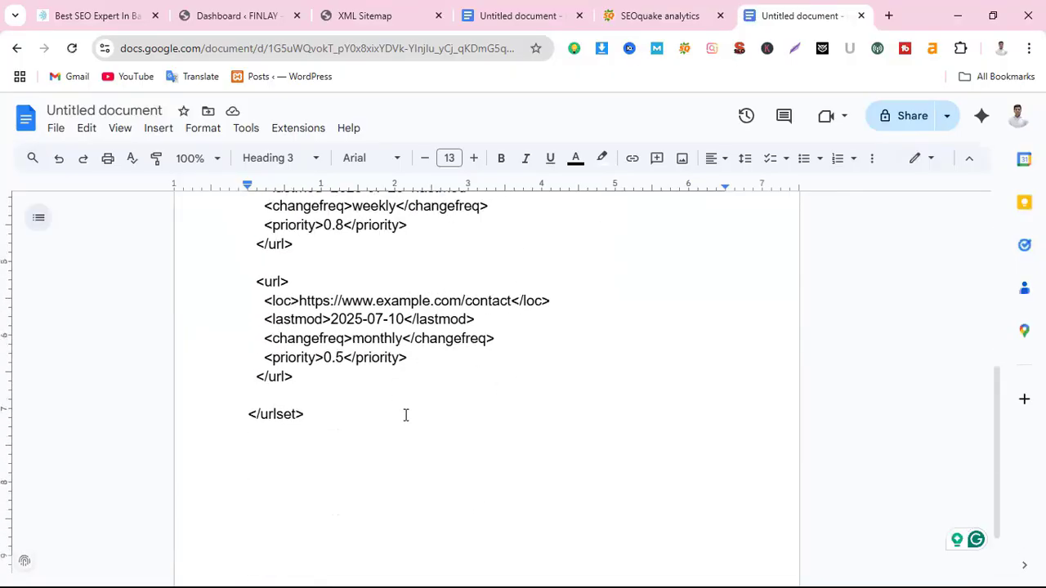
{"action": "scroll", "coordinate": [403, 416], "scroll_direction": "up", "scroll_amount": 3}
{"action": "scroll", "coordinate": [379, 413], "scroll_direction": "up", "scroll_amount": 2}
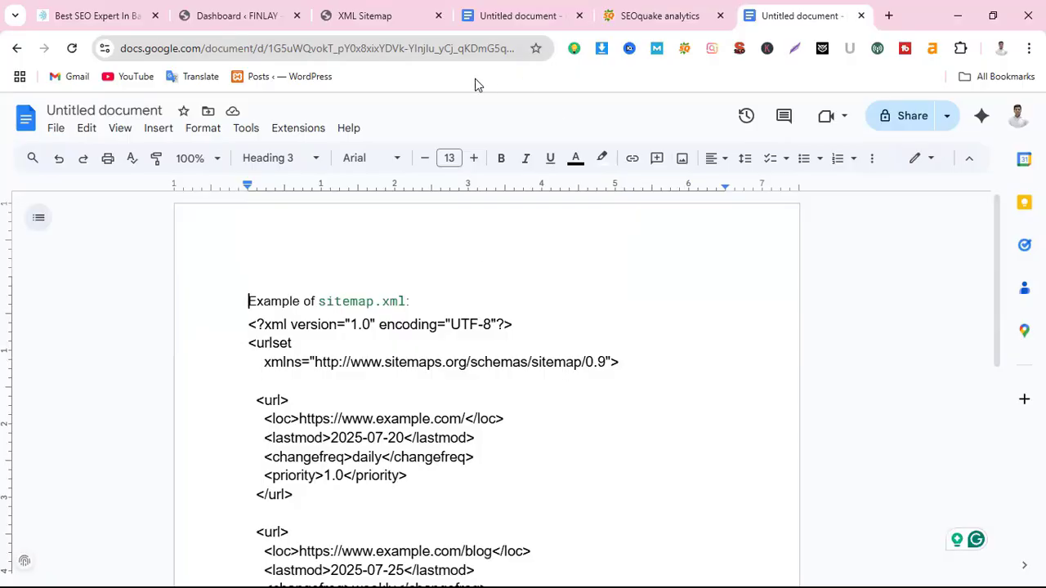
Search Google for 'xml sitemap generator' in a new tab and open the XML-Sitemaps.com result
{"action": "left_click", "coordinate": [890, 16]}
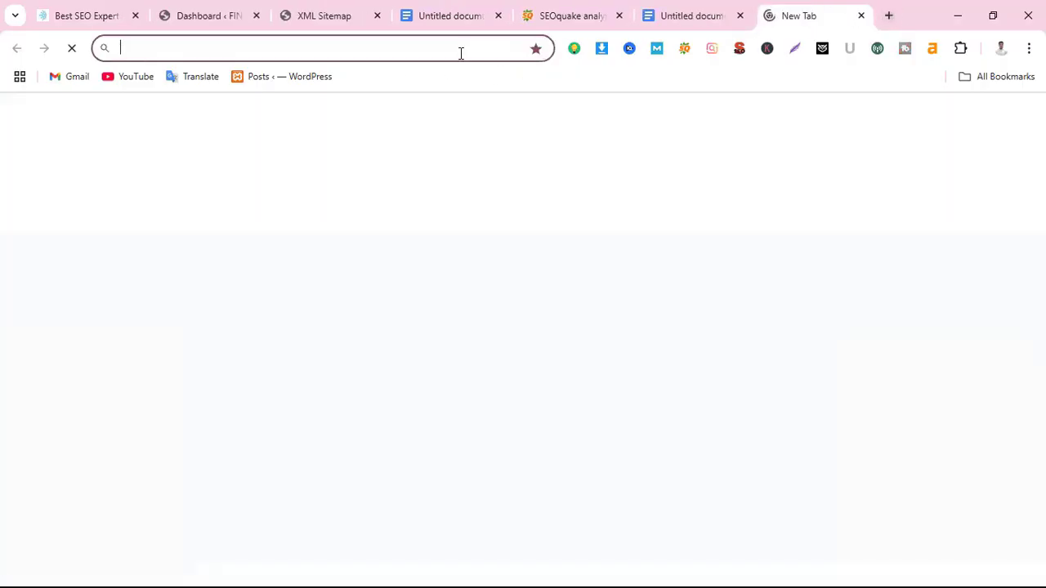
{"action": "left_click", "coordinate": [460, 51]}
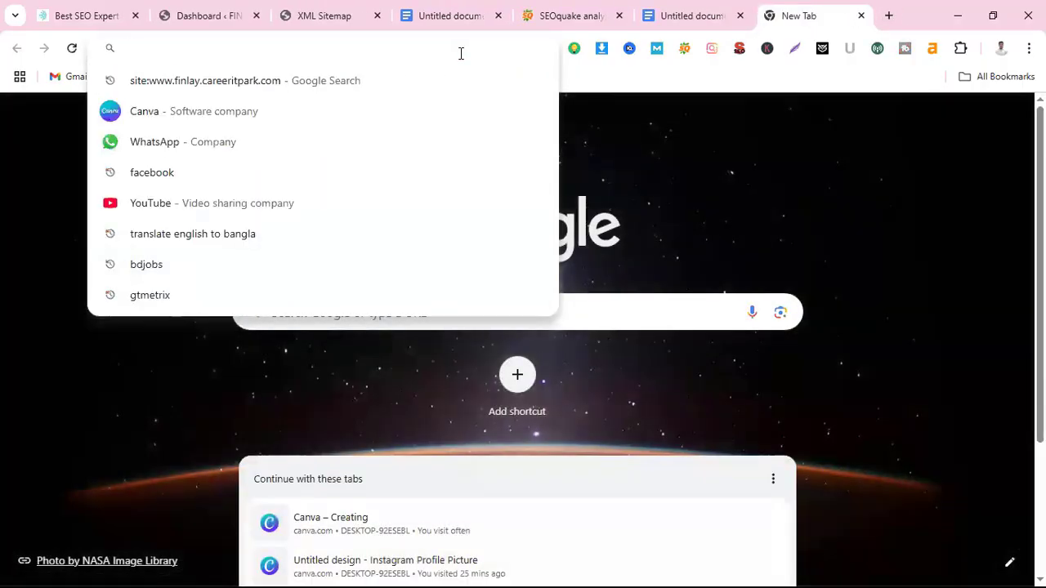
{"action": "type", "text": "xml"}
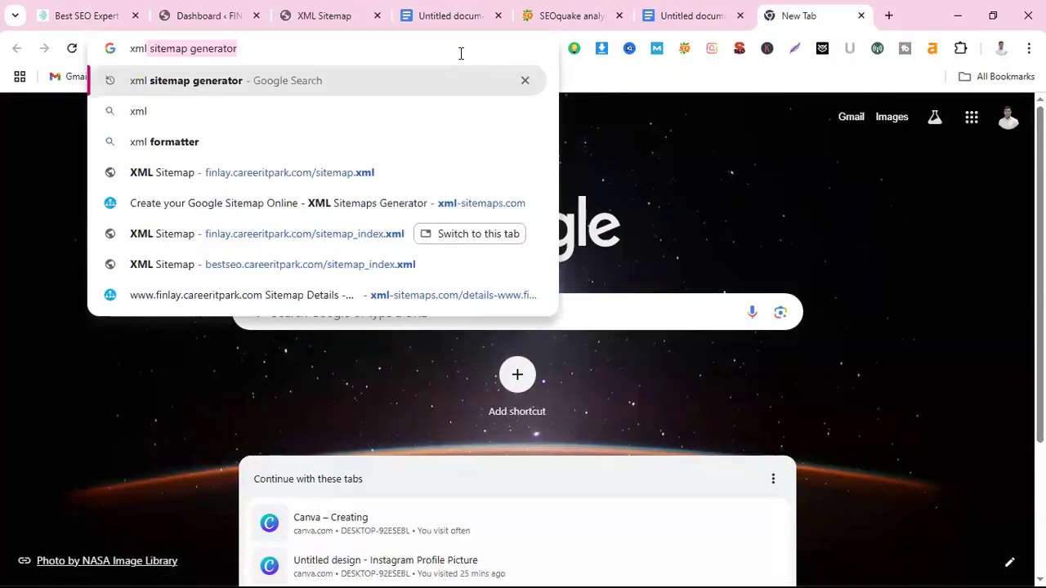
{"action": "type", "text": " sitemap"}
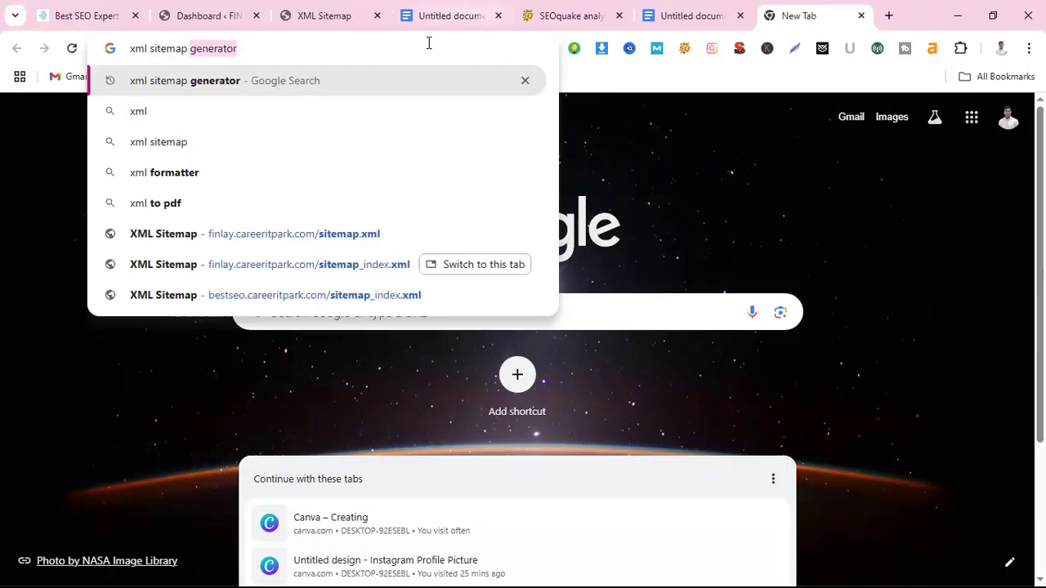
{"action": "left_click", "coordinate": [306, 85]}
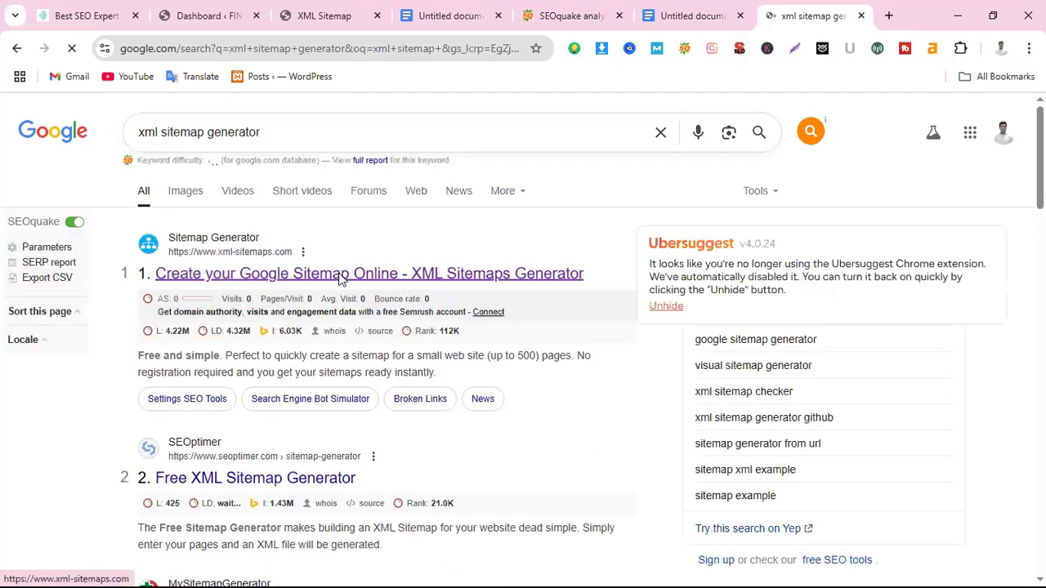
{"action": "left_click", "coordinate": [344, 278]}
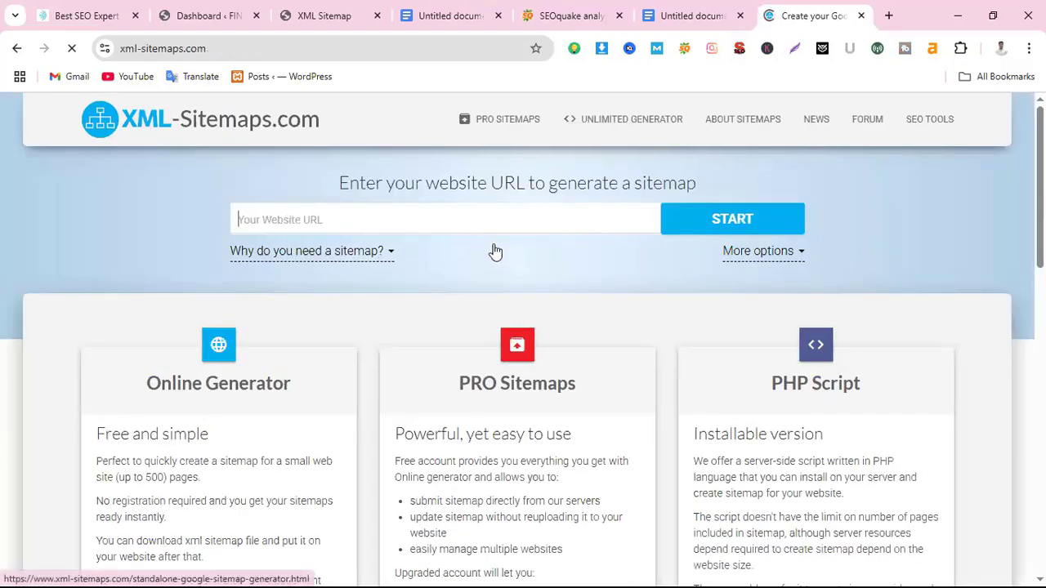
Paste the FINLAY site address into XML-Sitemaps.com and start generating its sitemap
{"action": "left_click", "coordinate": [501, 209]}
{"action": "type", "text": "https://www.finlay.careeritpark.com/"}
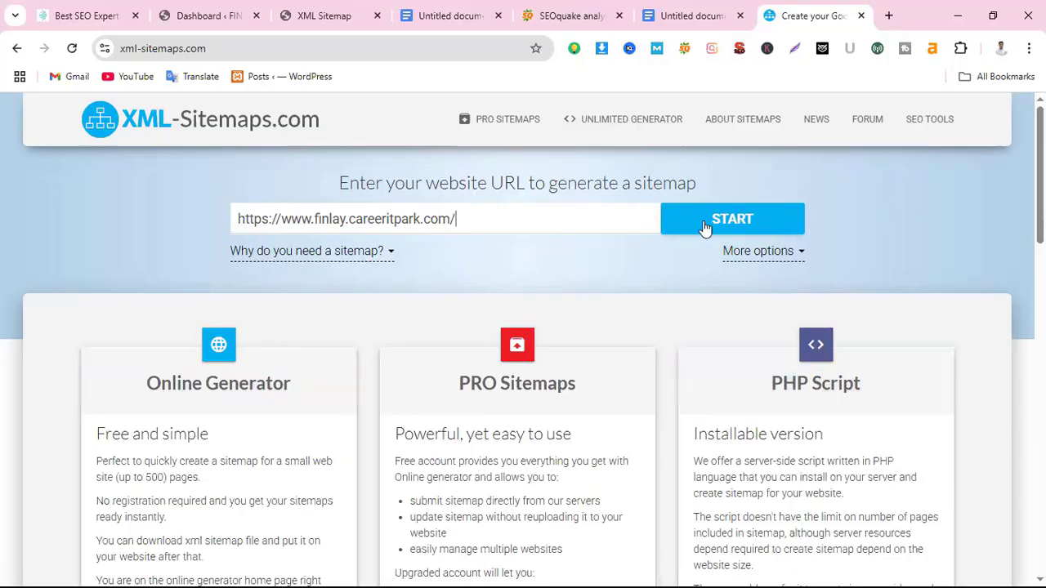
{"action": "left_click", "coordinate": [753, 219]}
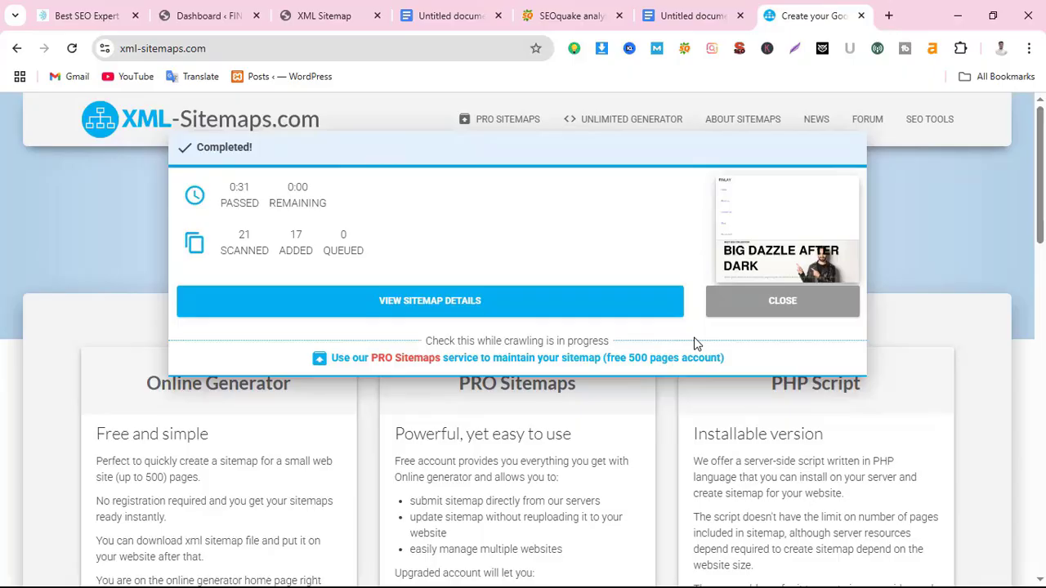
Download the generated sitemap.xml and open it from the Downloads list
{"action": "left_click", "coordinate": [423, 312]}
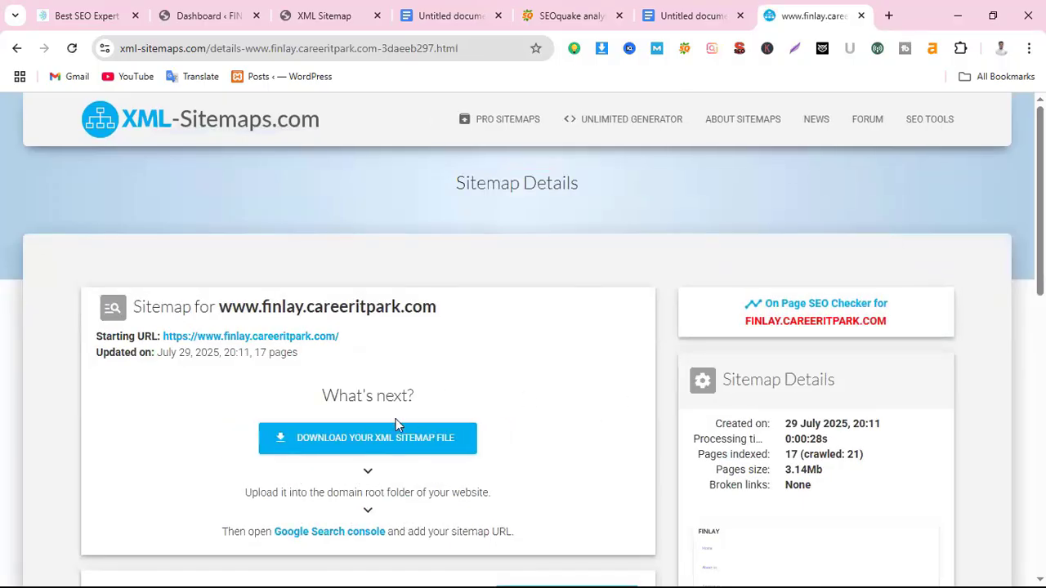
{"action": "left_click", "coordinate": [340, 449]}
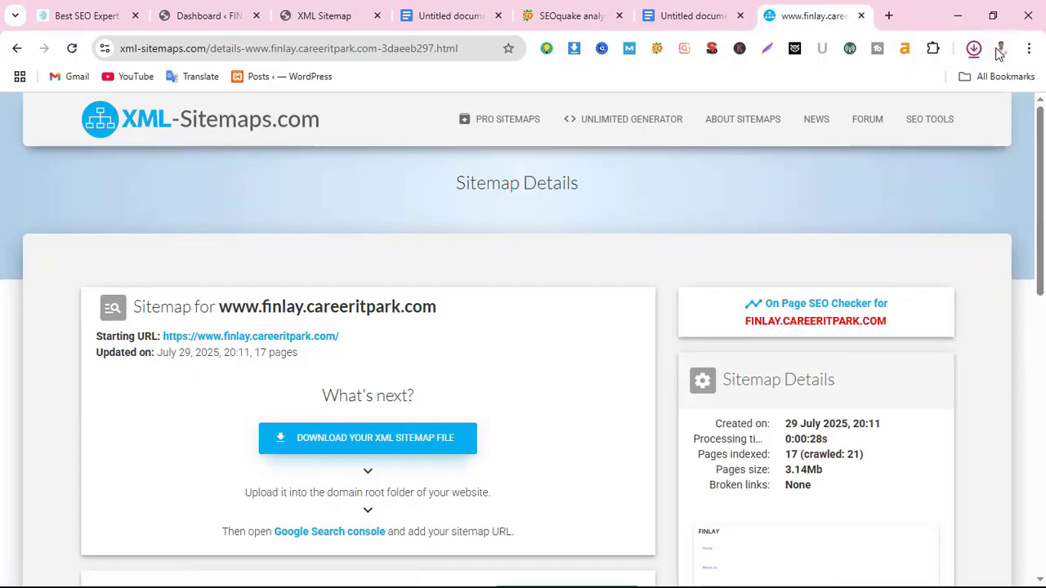
{"action": "left_click", "coordinate": [975, 49]}
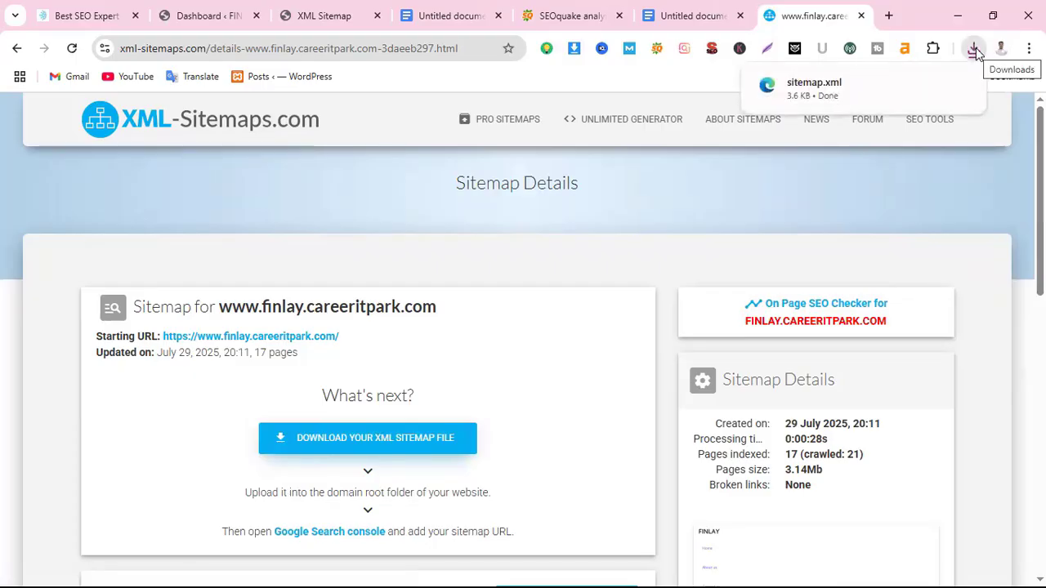
{"action": "left_click", "coordinate": [836, 88]}
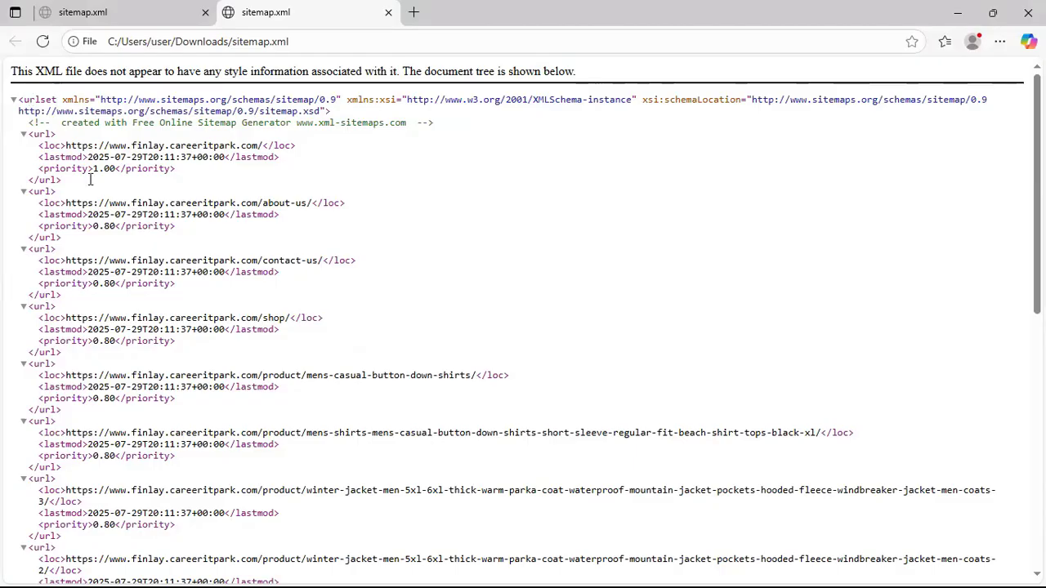
Scroll through the sitemap.xml URL entries in Edge, then minimize the Edge window
{"action": "scroll", "coordinate": [105, 297], "scroll_direction": "down", "scroll_amount": 8}
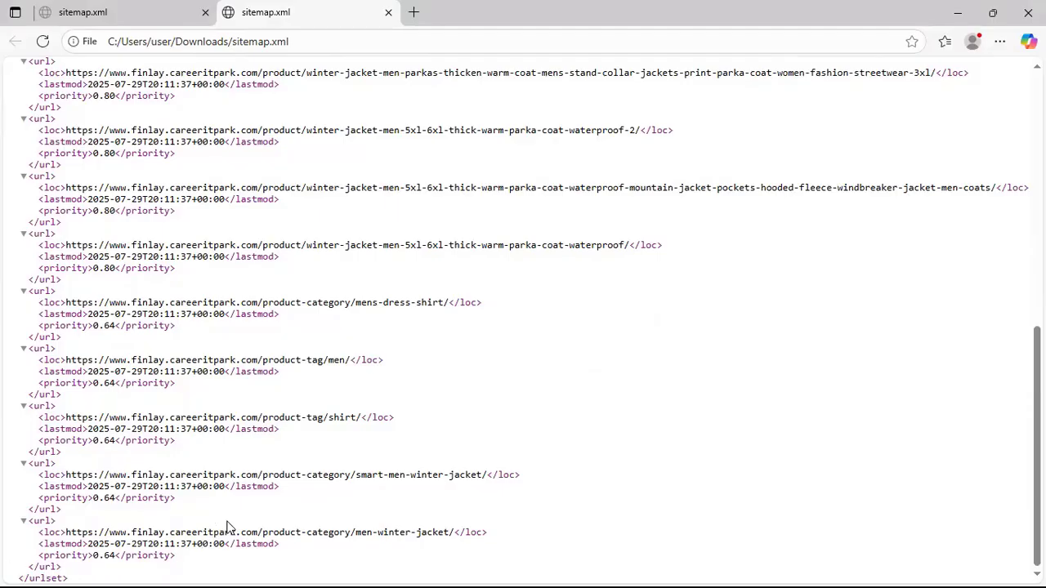
{"action": "scroll", "coordinate": [245, 490], "scroll_direction": "up", "scroll_amount": 10}
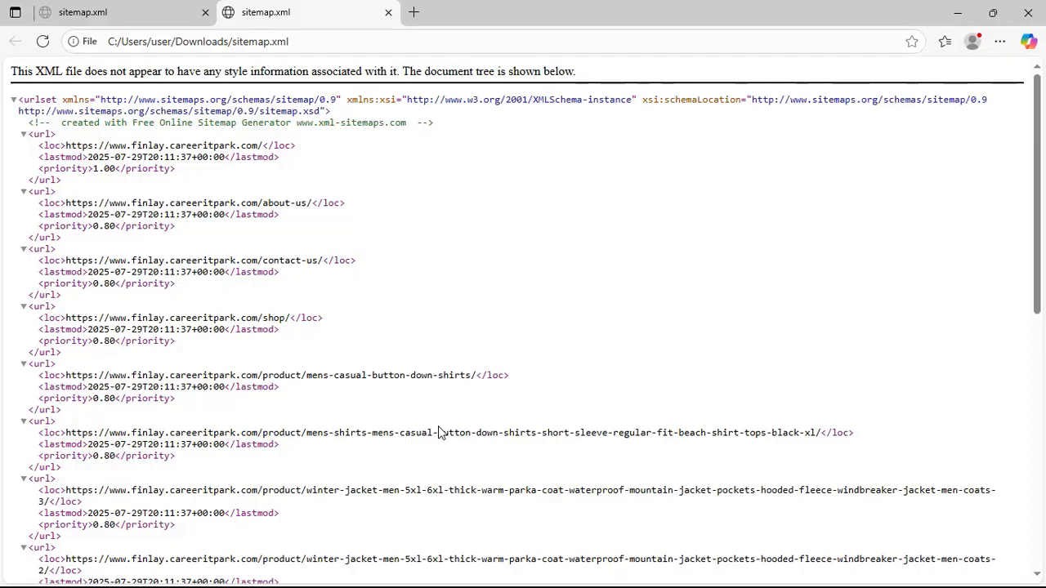
{"action": "left_click", "coordinate": [957, 14]}
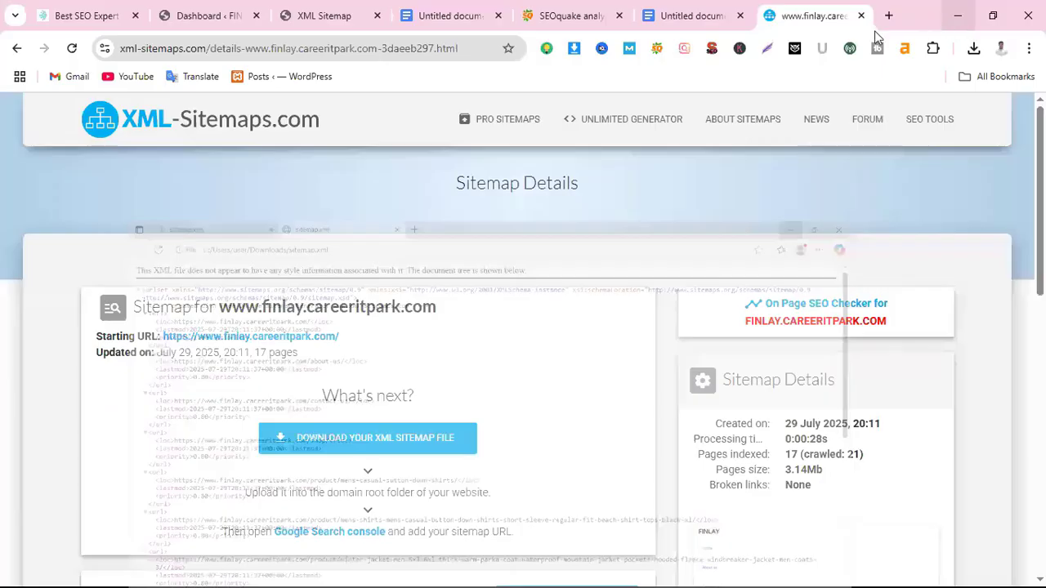
Switch to the XML Sitemap tab showing sitemap_index.xml with its 8 sitemaps
{"action": "left_click", "coordinate": [338, 17]}
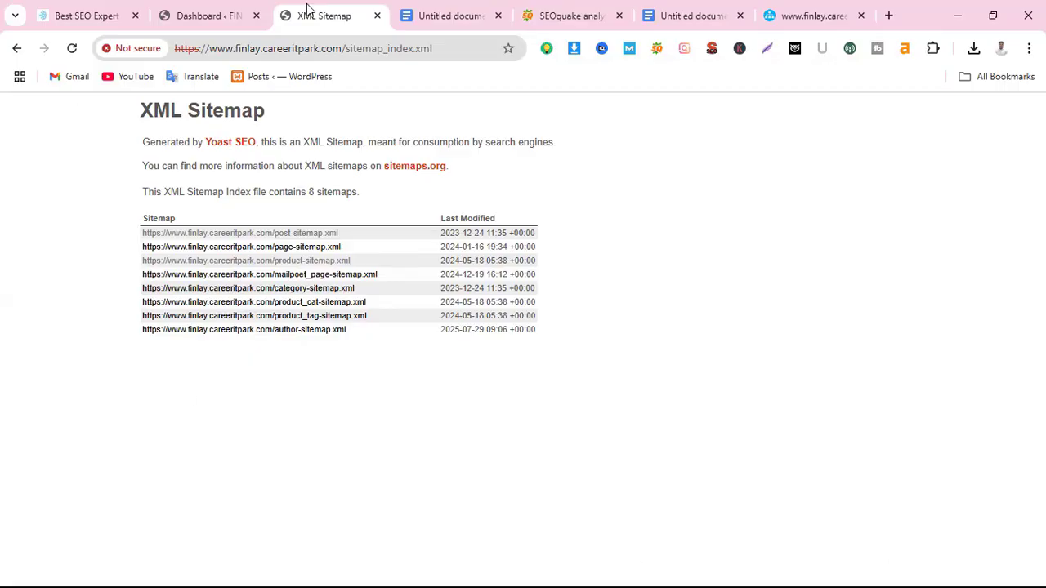
Search 'google search console' in a new tab and open the careeritpark.com property overview
{"action": "left_click", "coordinate": [889, 15]}
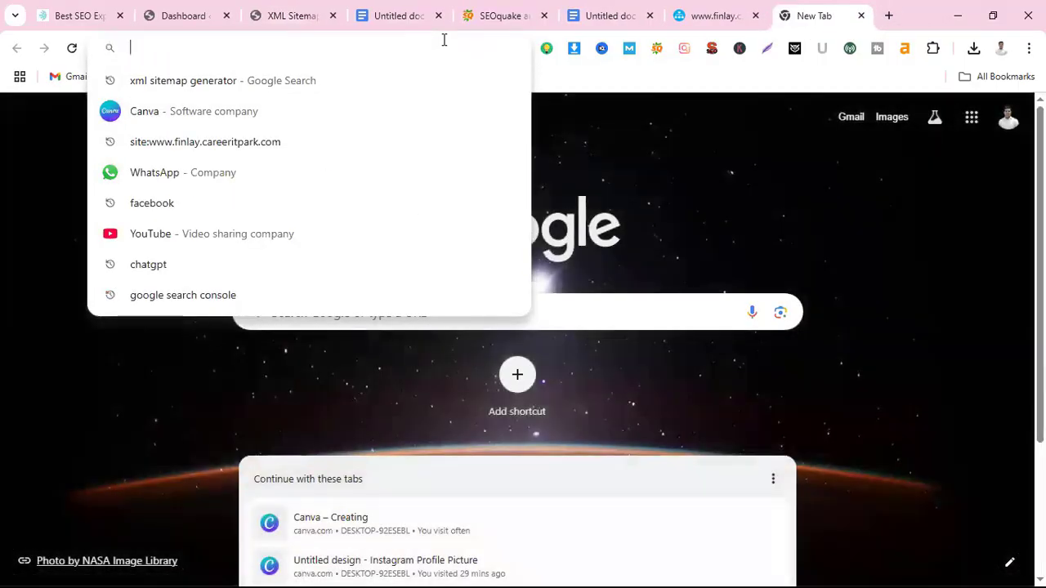
{"action": "type", "text": "google search c"}
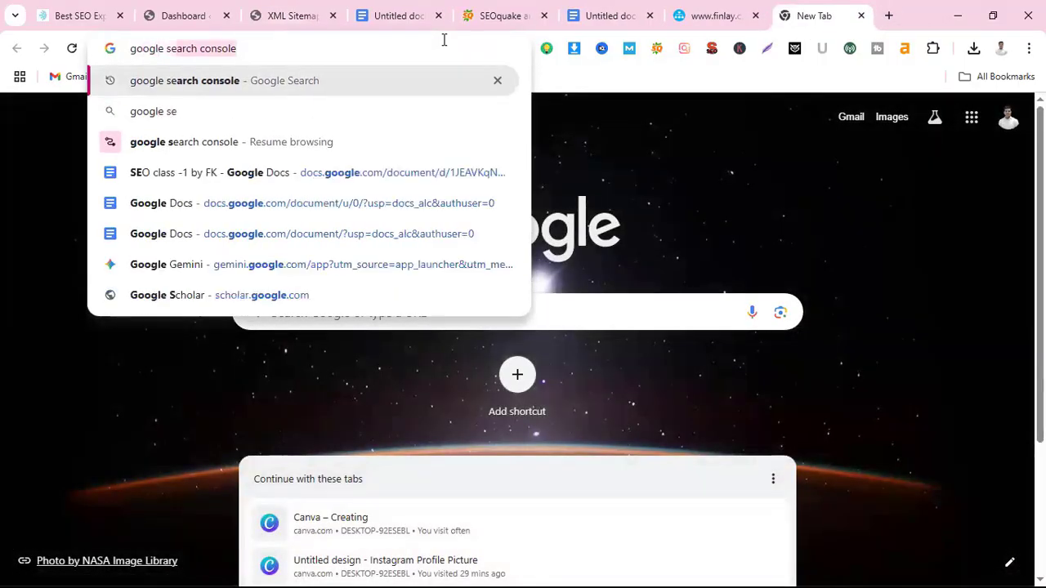
{"action": "type", "text": "onsole"}
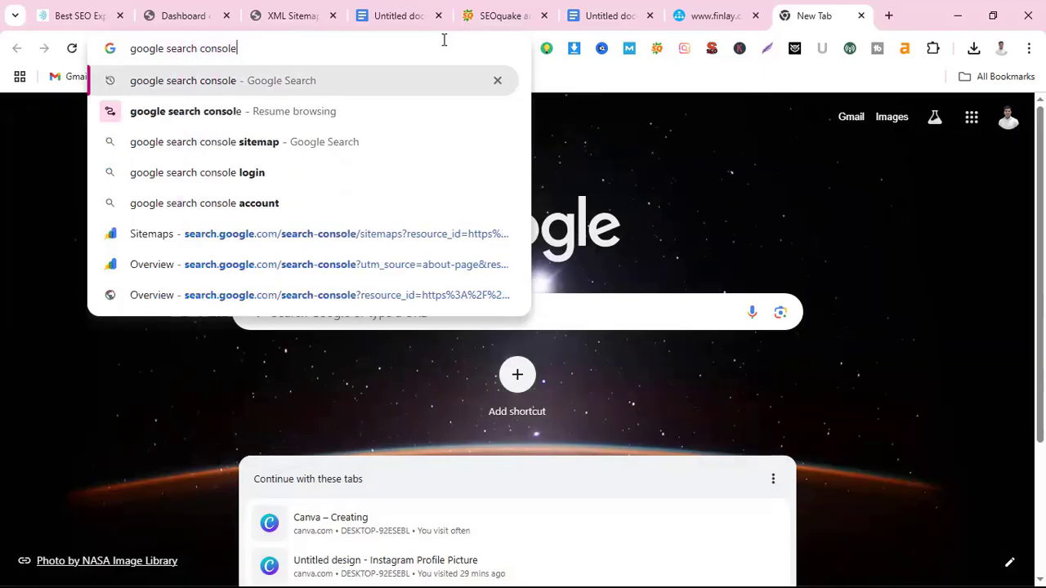
{"action": "key", "text": "Return"}
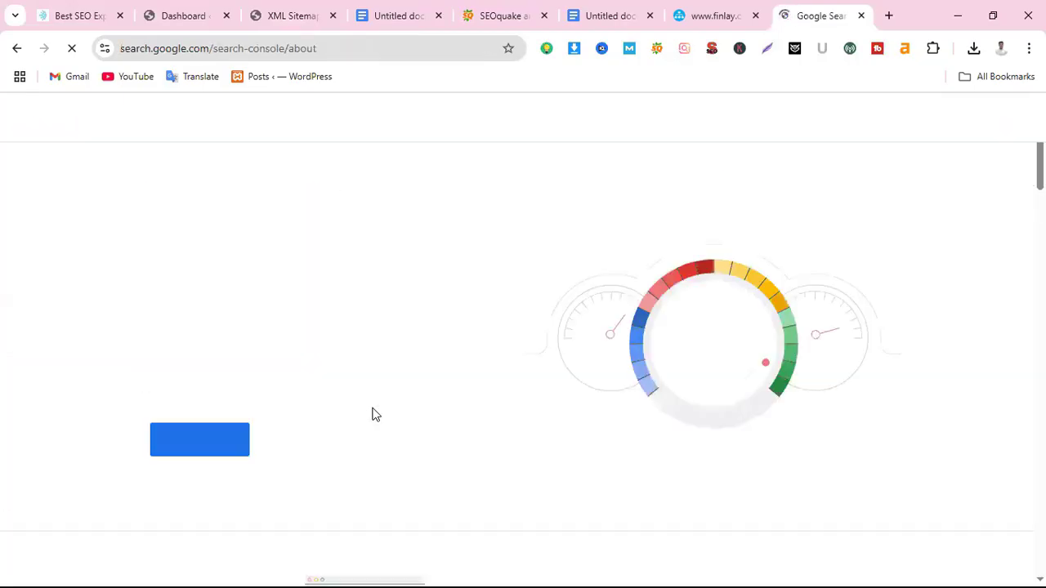
{"action": "left_click", "coordinate": [185, 452]}
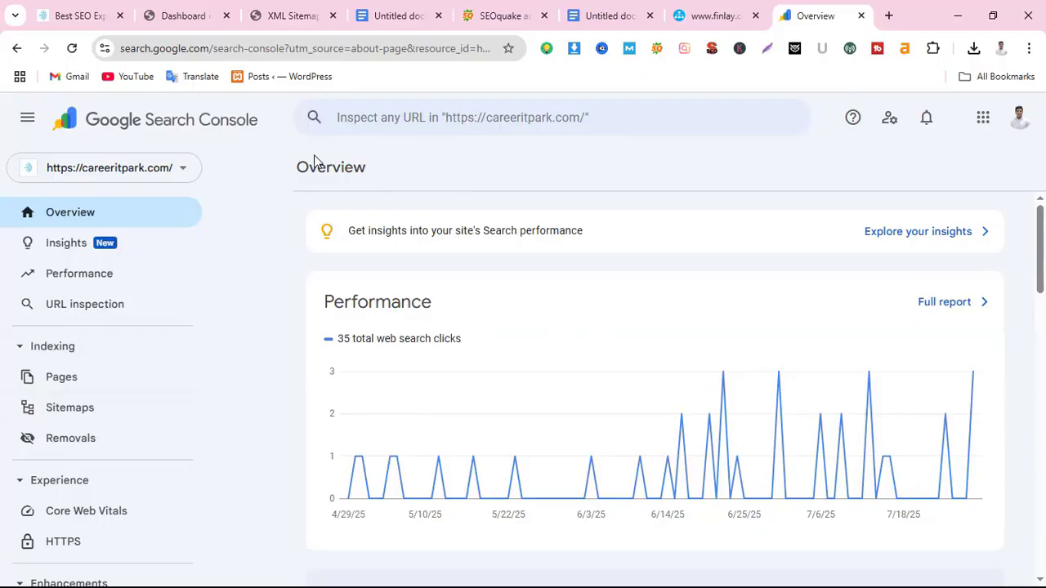
Copy sitemap_index.xml from the sitemap tab's address into Search Console's Enter sitemap URL field, then close the tab
{"action": "left_click", "coordinate": [71, 409]}
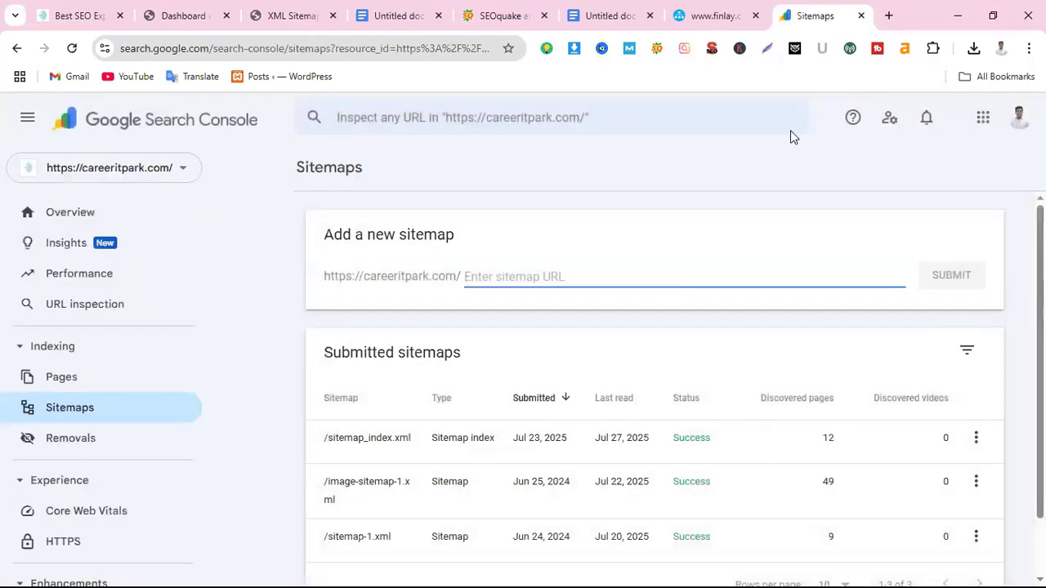
{"action": "left_click", "coordinate": [310, 15]}
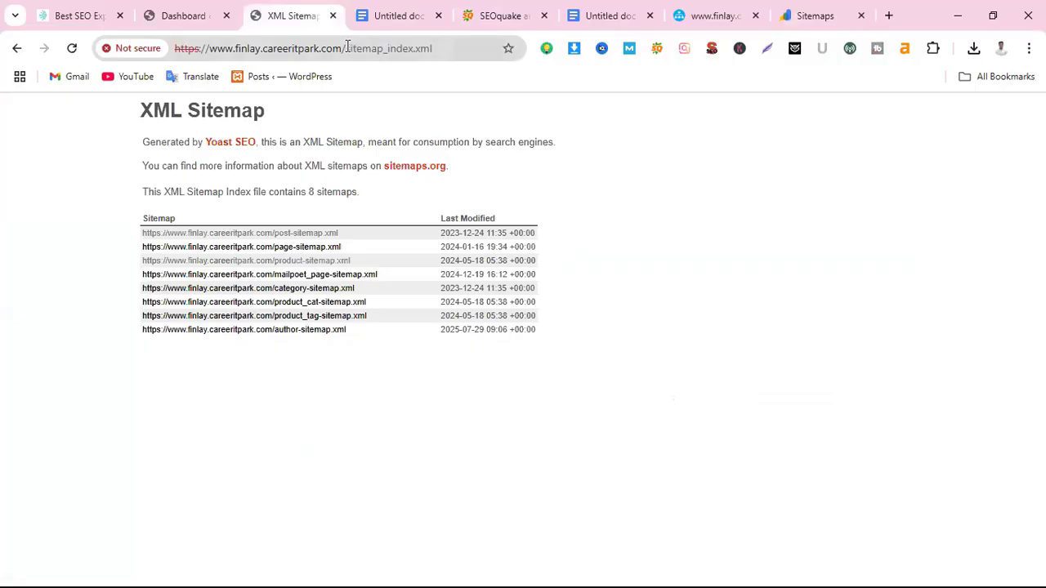
{"action": "left_click_drag", "start_coordinate": [347, 47], "coordinate": [429, 59]}
{"action": "key", "text": "ctrl+c"}
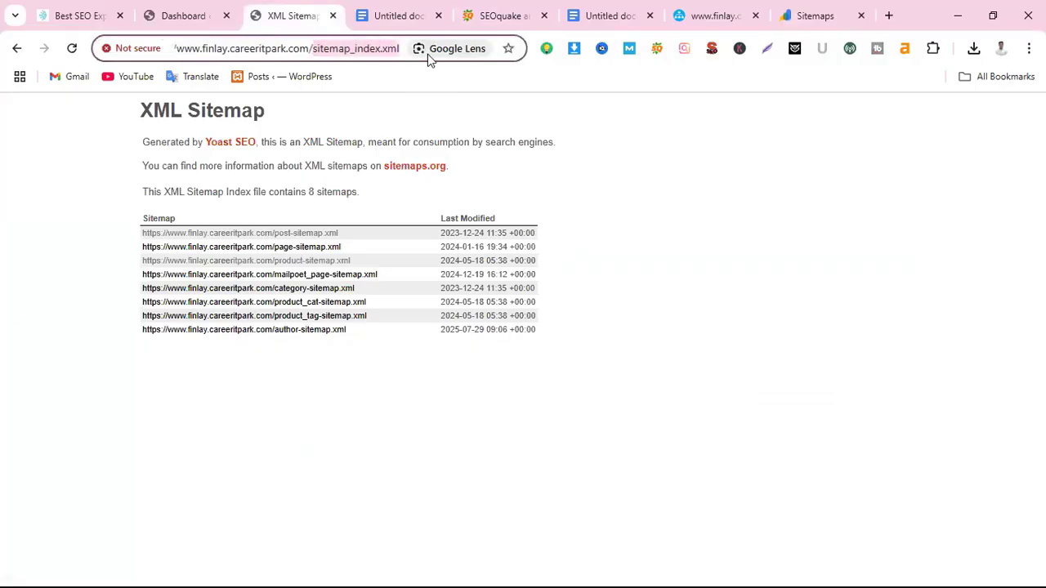
{"action": "left_click", "coordinate": [813, 18]}
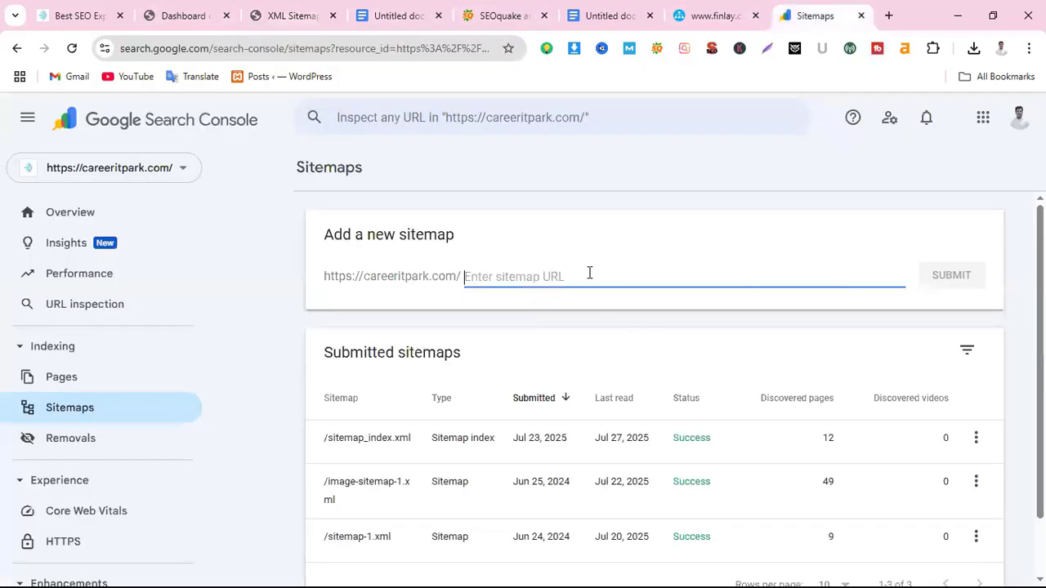
{"action": "key", "text": "ctrl+v"}
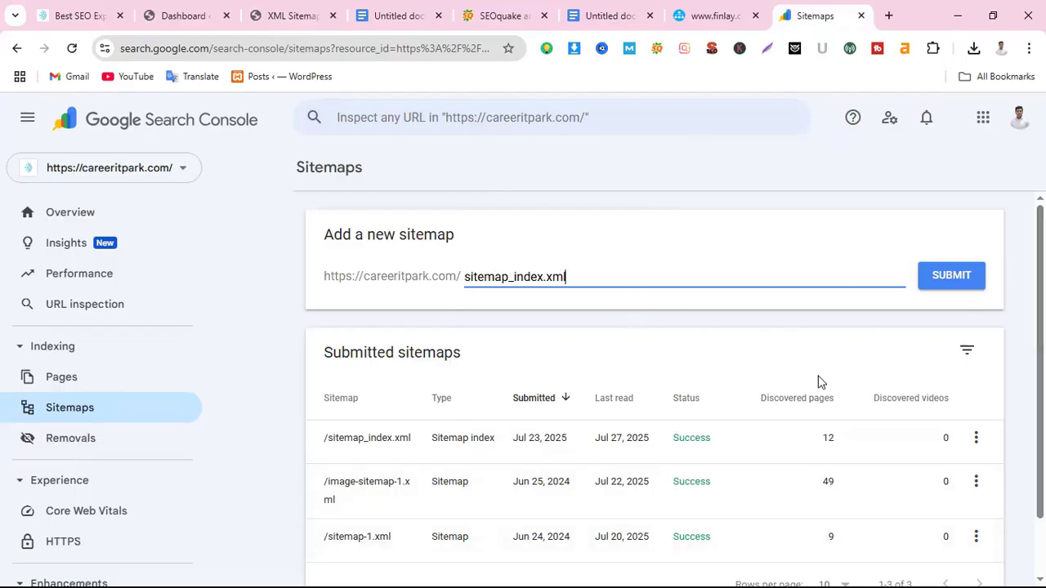
{"action": "left_click", "coordinate": [861, 16]}
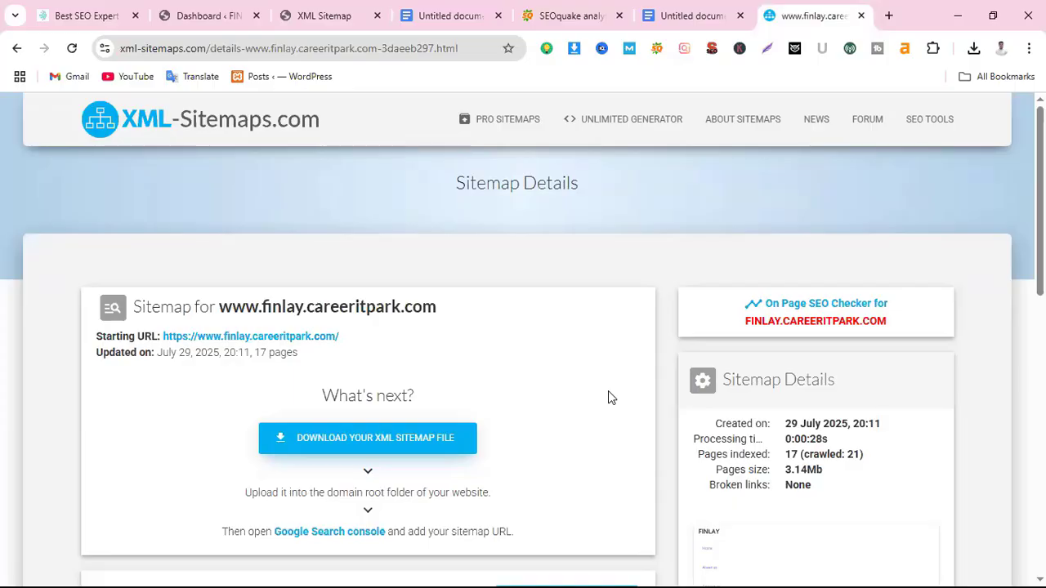
From sitemap_index.xml, view the post-sitemap (2 URLs) and page-sitemap listings, returning to the index
{"action": "left_click", "coordinate": [339, 17]}
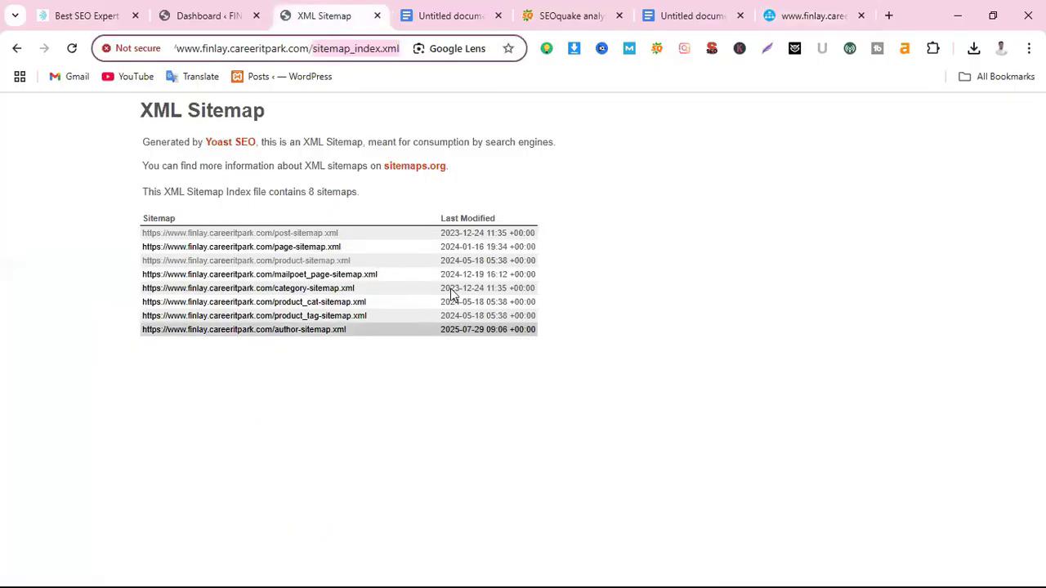
{"action": "left_click", "coordinate": [285, 233]}
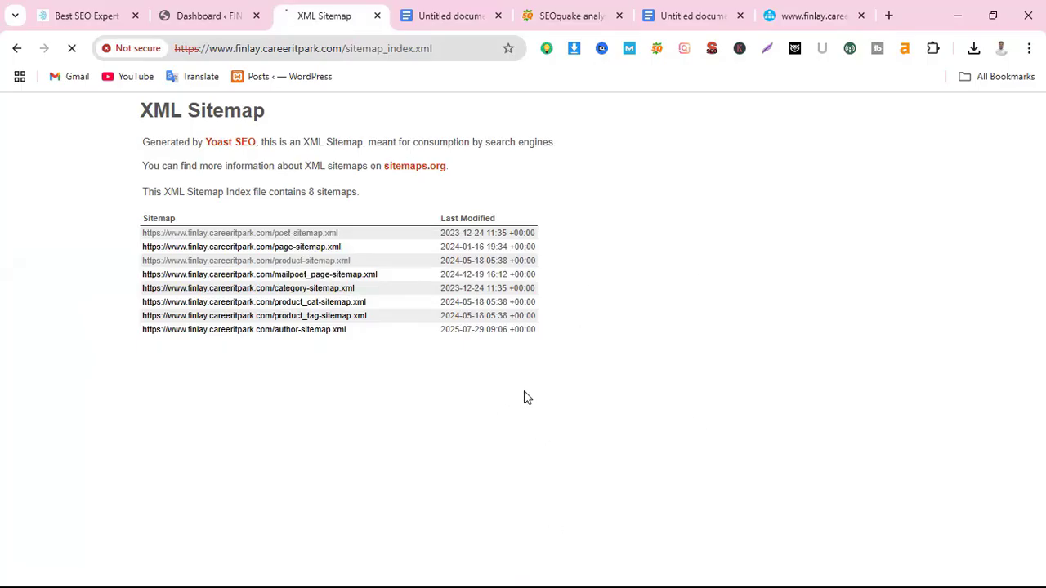
{"action": "left_click", "coordinate": [327, 235]}
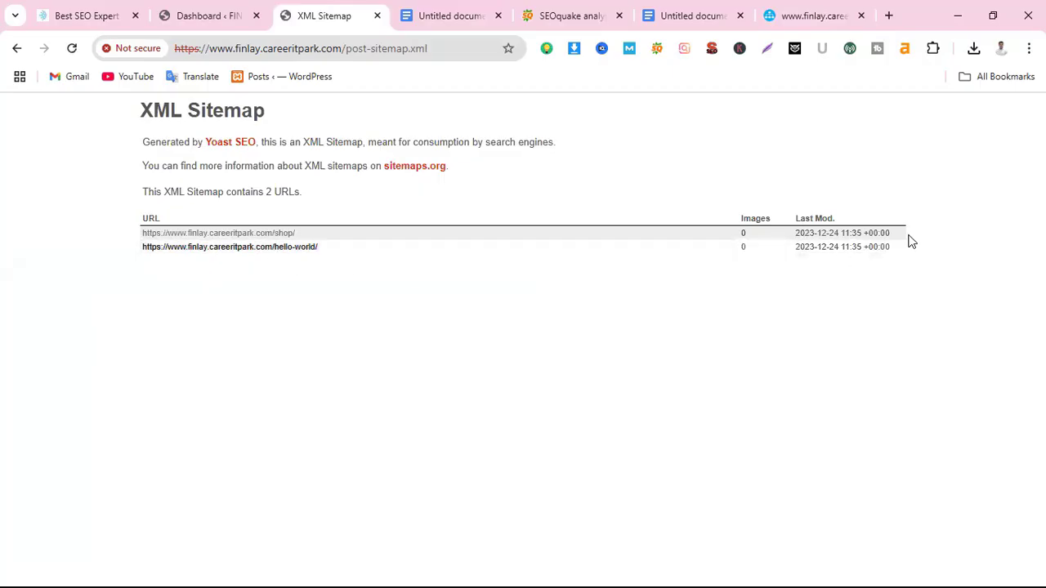
{"action": "left_click", "coordinate": [13, 50]}
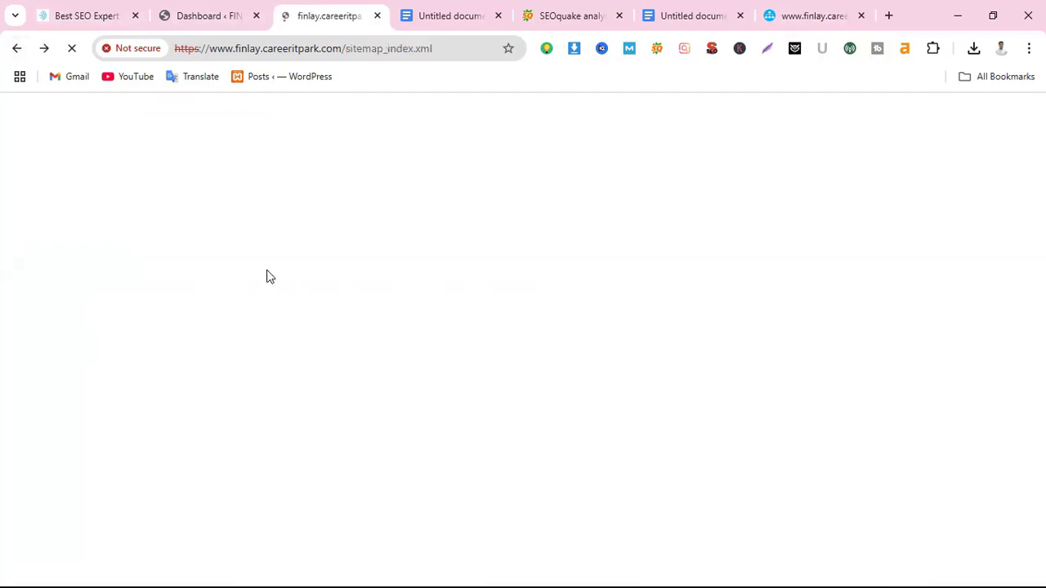
{"action": "left_click", "coordinate": [287, 248]}
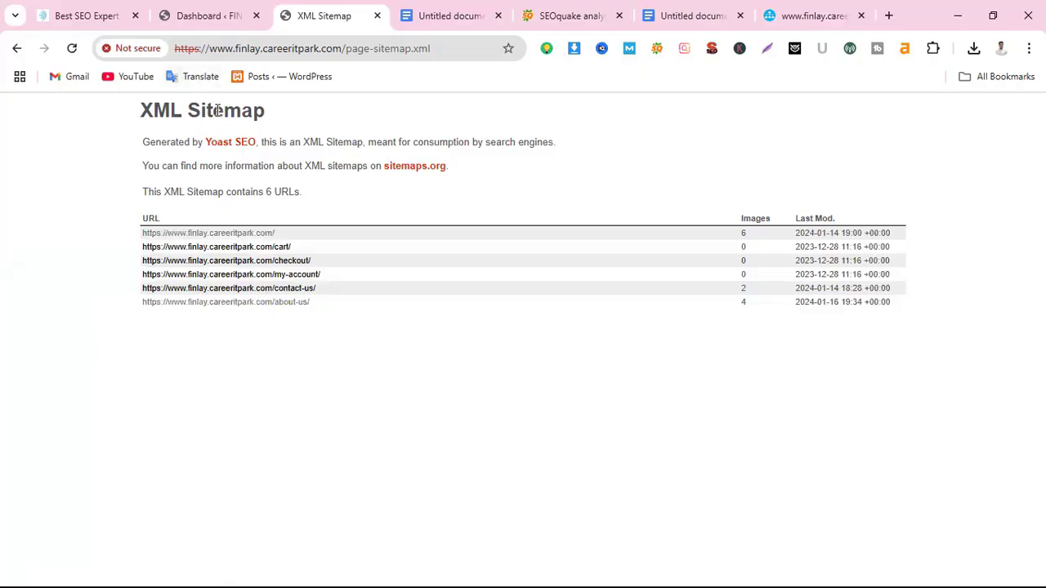
{"action": "left_click", "coordinate": [17, 48]}
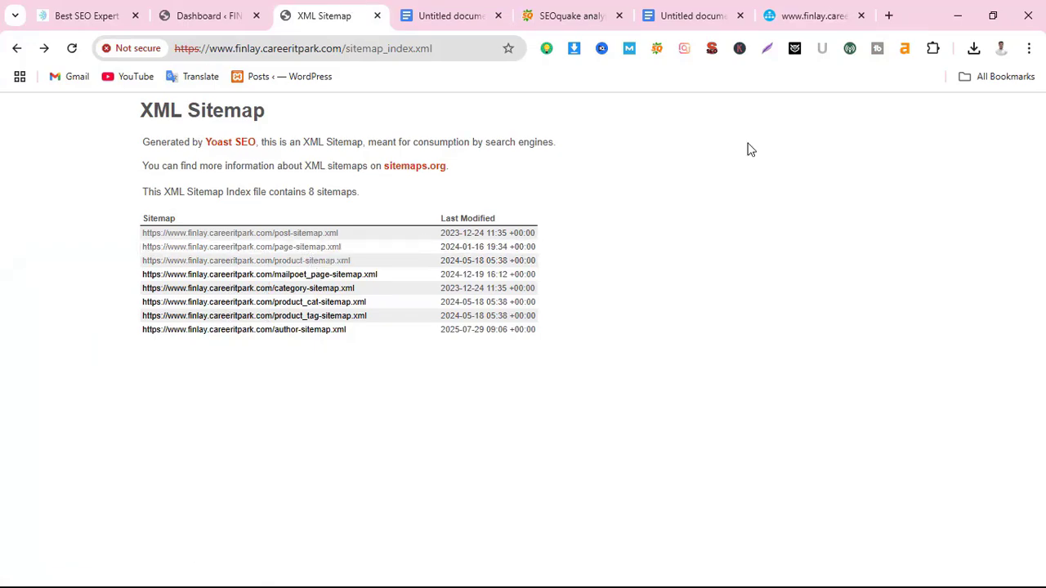
Switch to the Untitled document tab holding the Robots.txt, Sitemap.xml and Mobile Friendliness notes
{"action": "left_click", "coordinate": [437, 22]}
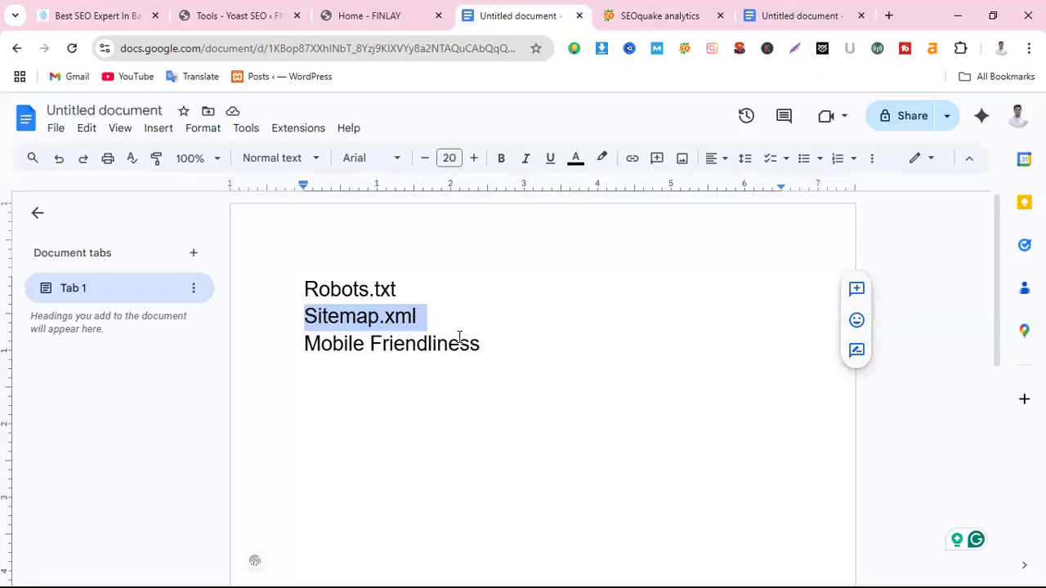
Load the FINLAY site's robots.txt by appending /robots.txt to the Home - FINLAY address
{"action": "left_click", "coordinate": [396, 14]}
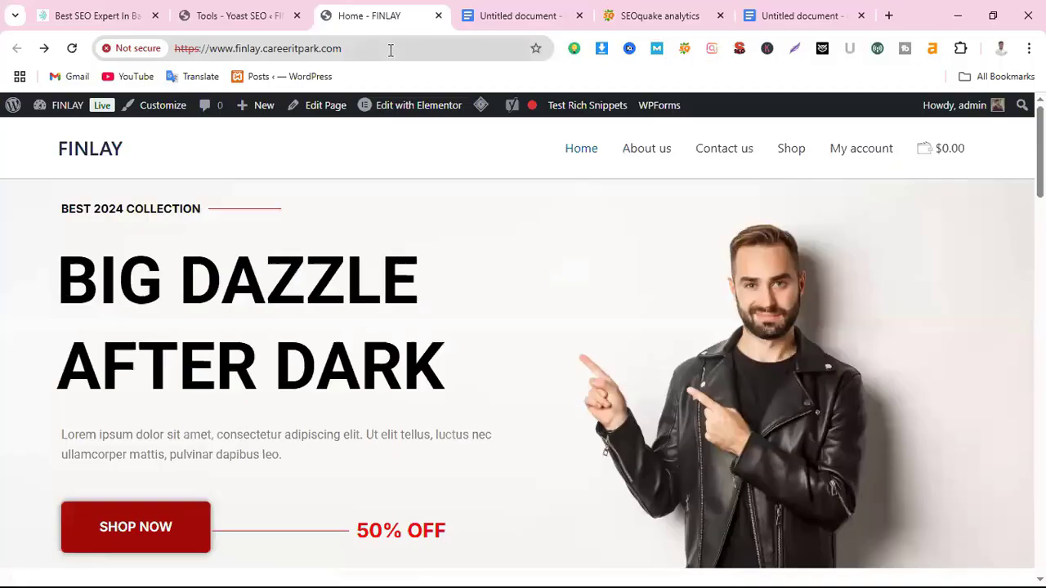
{"action": "left_click", "coordinate": [390, 48]}
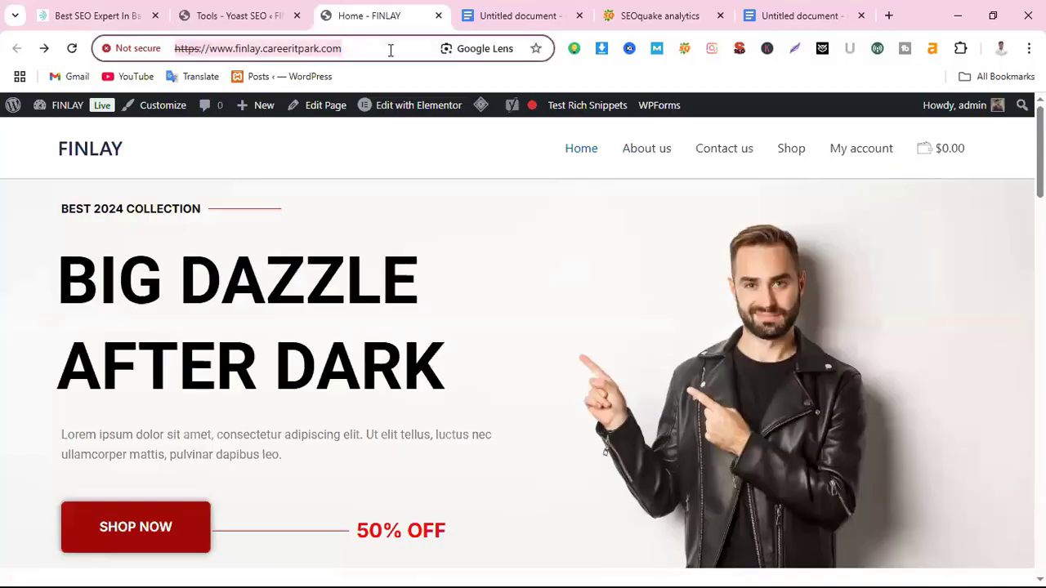
{"action": "left_click", "coordinate": [390, 48]}
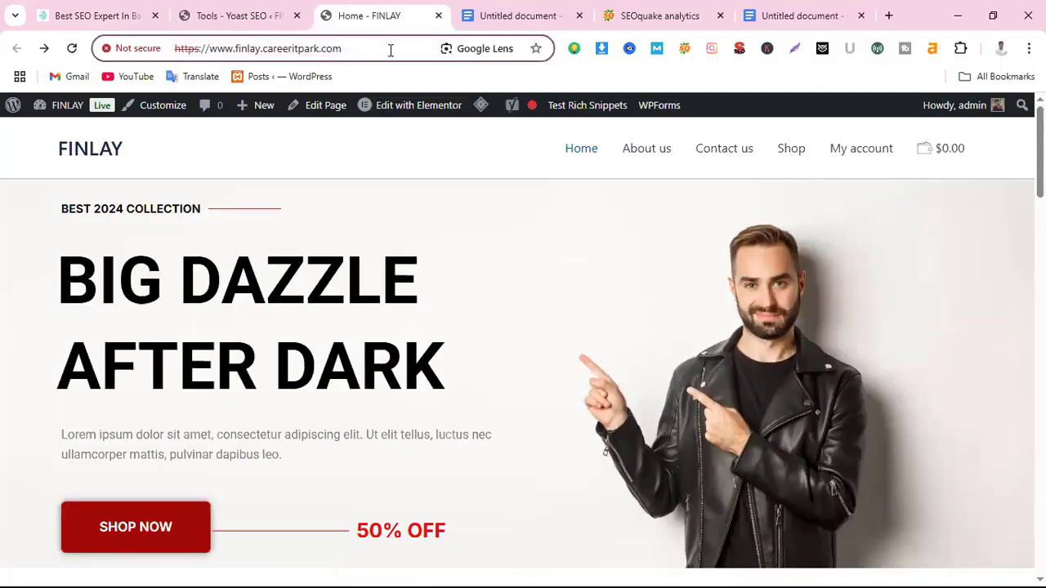
{"action": "type", "text": "/"}
{"action": "type", "text": "ro"}
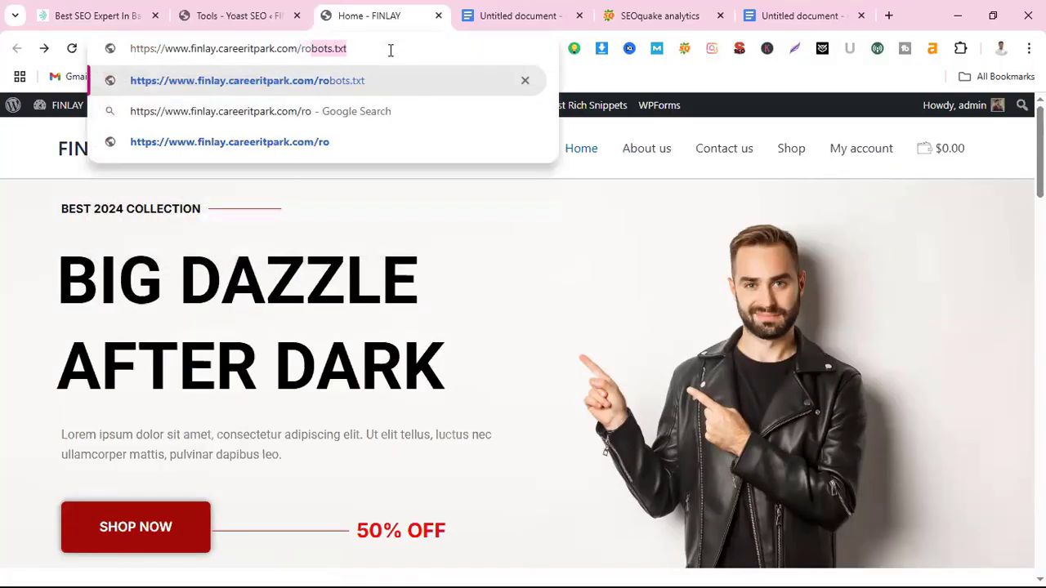
{"action": "type", "text": "bots."}
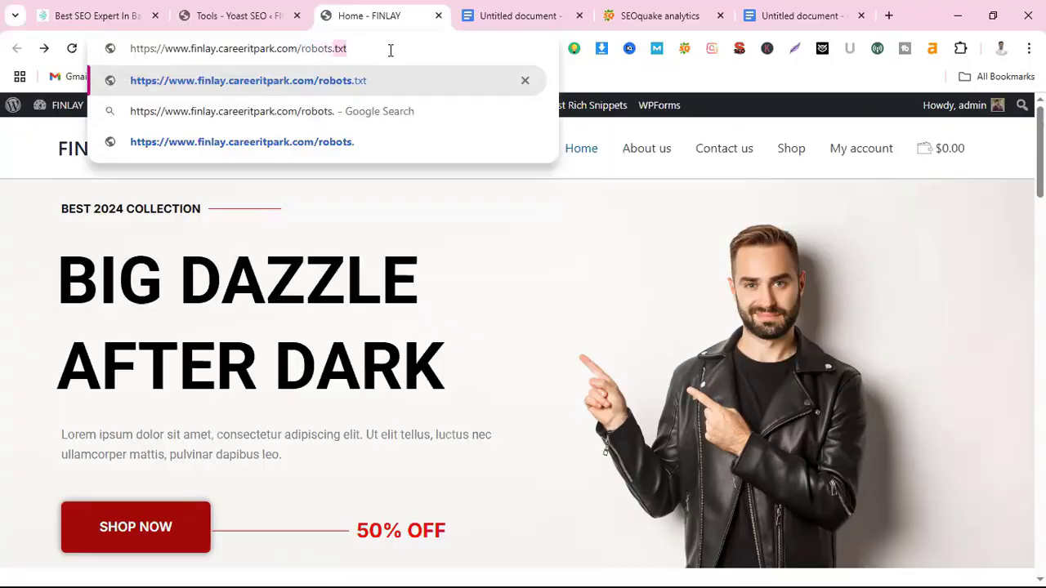
{"action": "type", "text": "txt"}
{"action": "key", "text": "Return"}
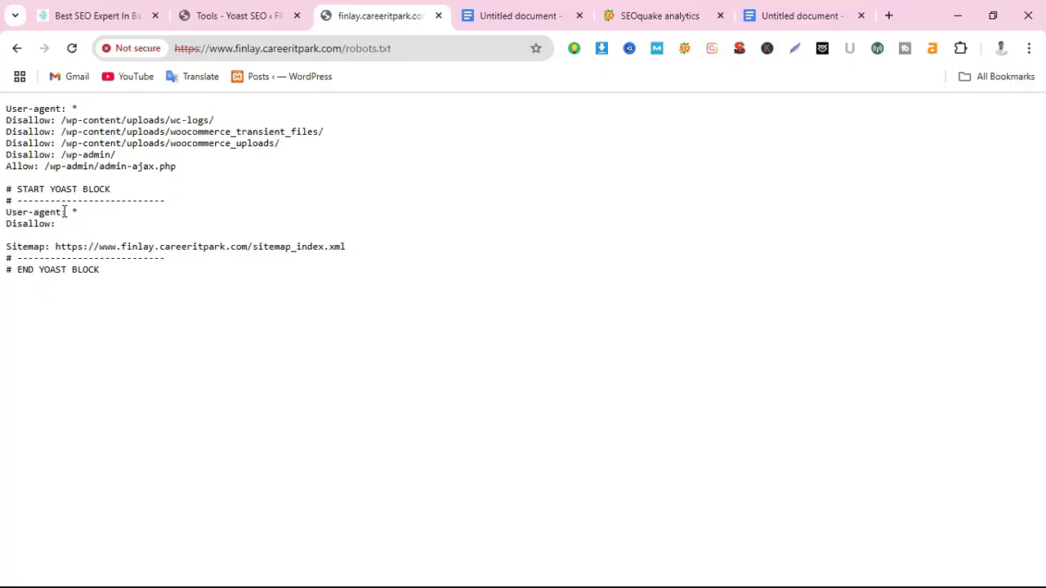
Select the Yoast block from User-agent: * through the Sitemap line in robots.txt for copying
{"action": "left_click_drag", "start_coordinate": [68, 211], "coordinate": [81, 215]}
{"action": "left_click_drag", "start_coordinate": [59, 229], "coordinate": [1, 233]}
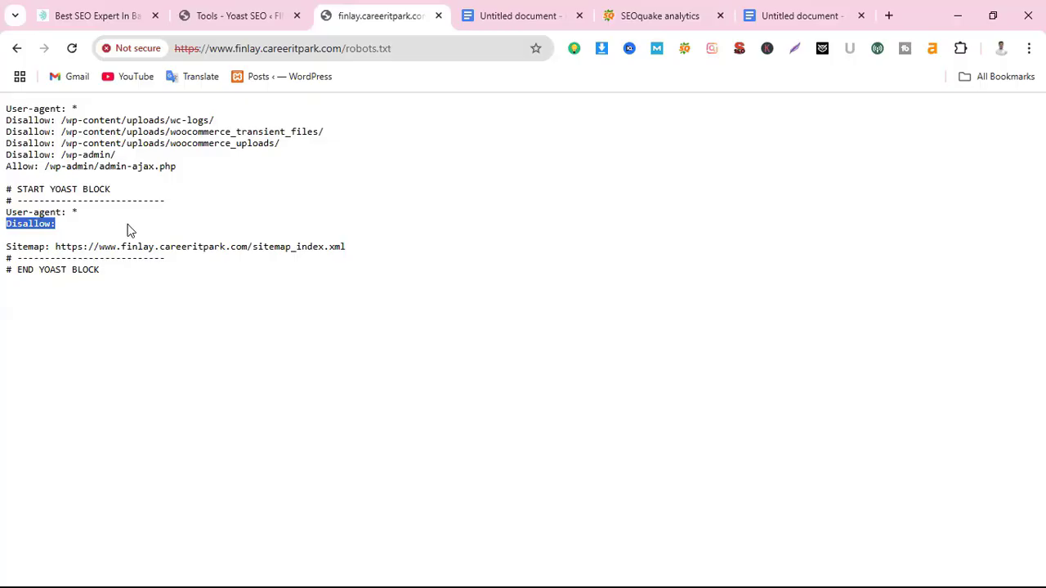
{"action": "left_click", "coordinate": [62, 230]}
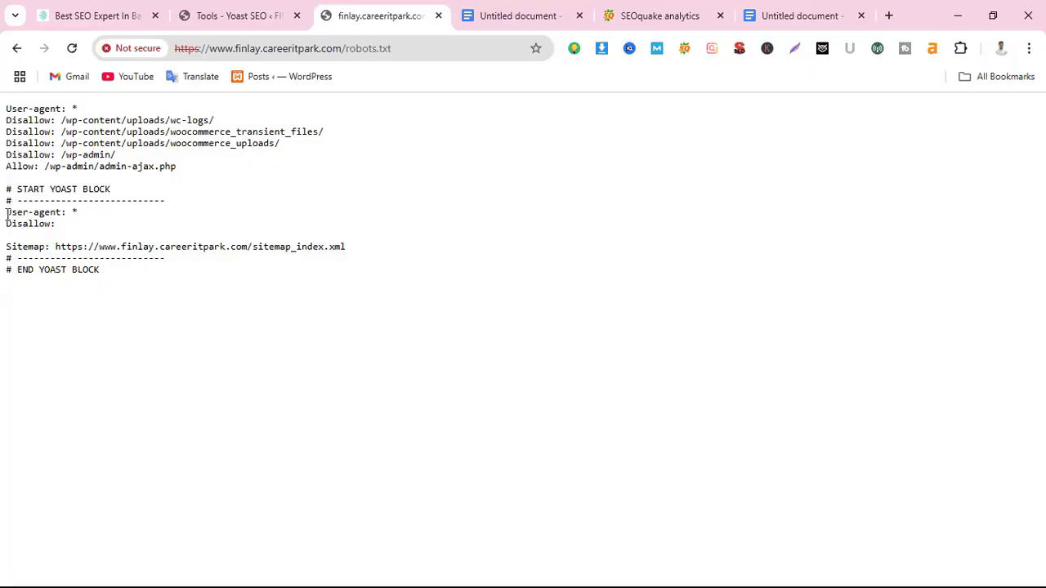
{"action": "left_click_drag", "start_coordinate": [7, 214], "coordinate": [360, 255]}
{"action": "key", "text": "ctrl+c"}
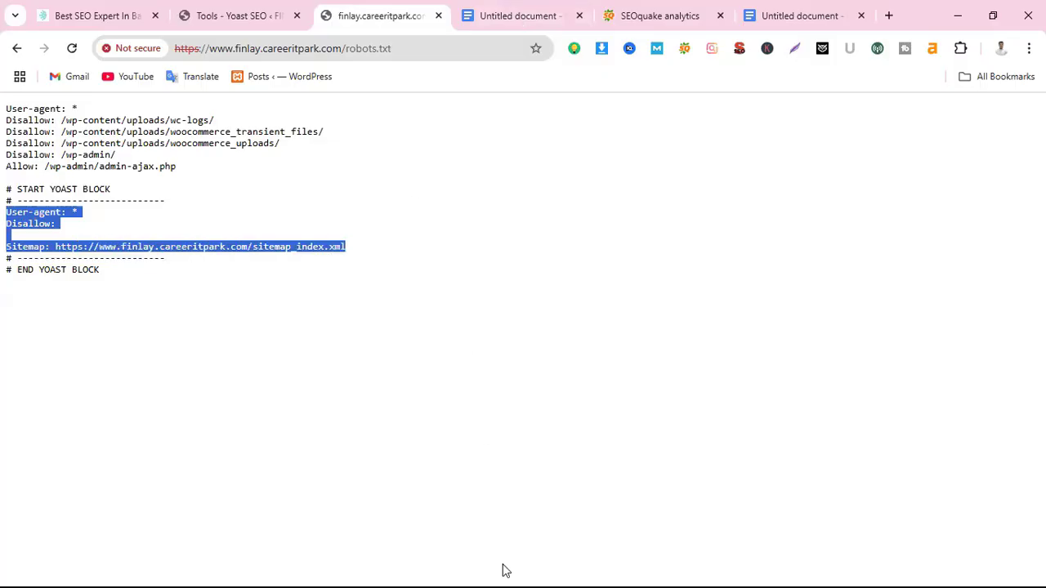
{"action": "left_click", "coordinate": [532, 14]}
Paste the copied directives below the Robots.txt heading and set them to 16-point text
{"action": "left_click", "coordinate": [442, 291]}
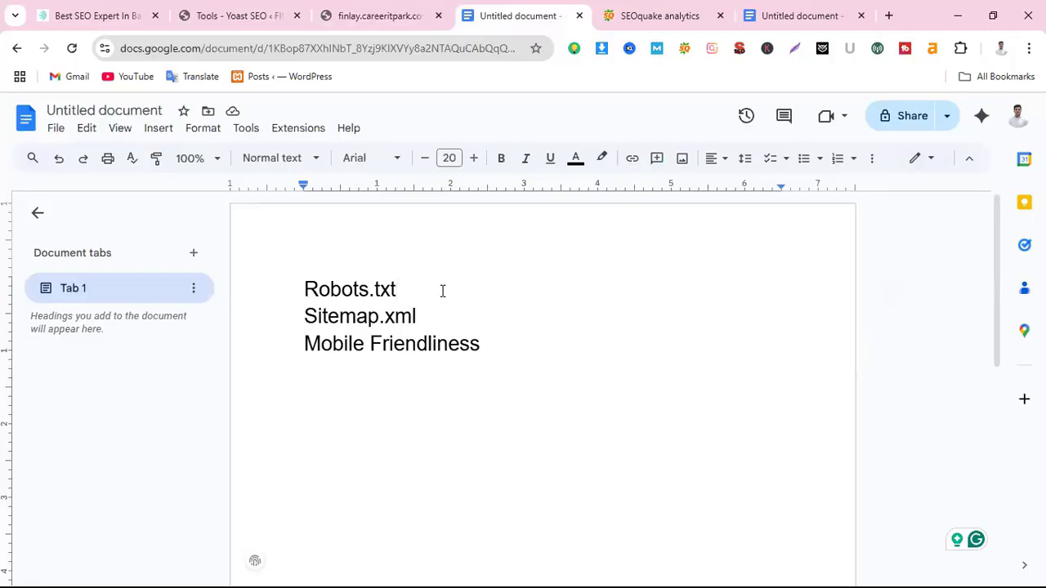
{"action": "key", "text": "Return"}
{"action": "key", "text": "Return"}
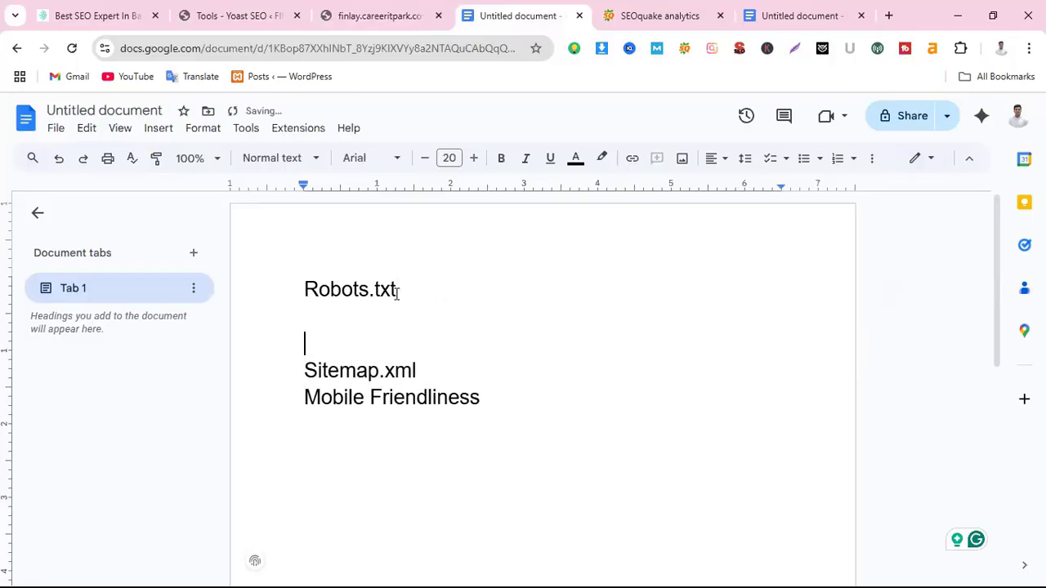
{"action": "key", "text": "ctrl+v"}
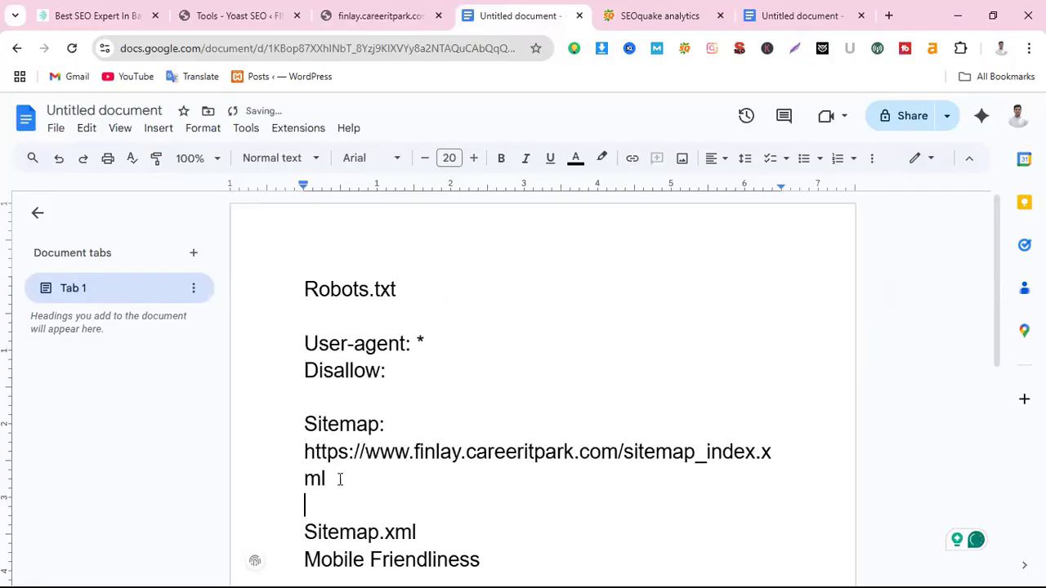
{"action": "left_click_drag", "start_coordinate": [300, 338], "coordinate": [386, 374]}
{"action": "left_click_drag", "start_coordinate": [799, 516], "coordinate": [841, 518]}
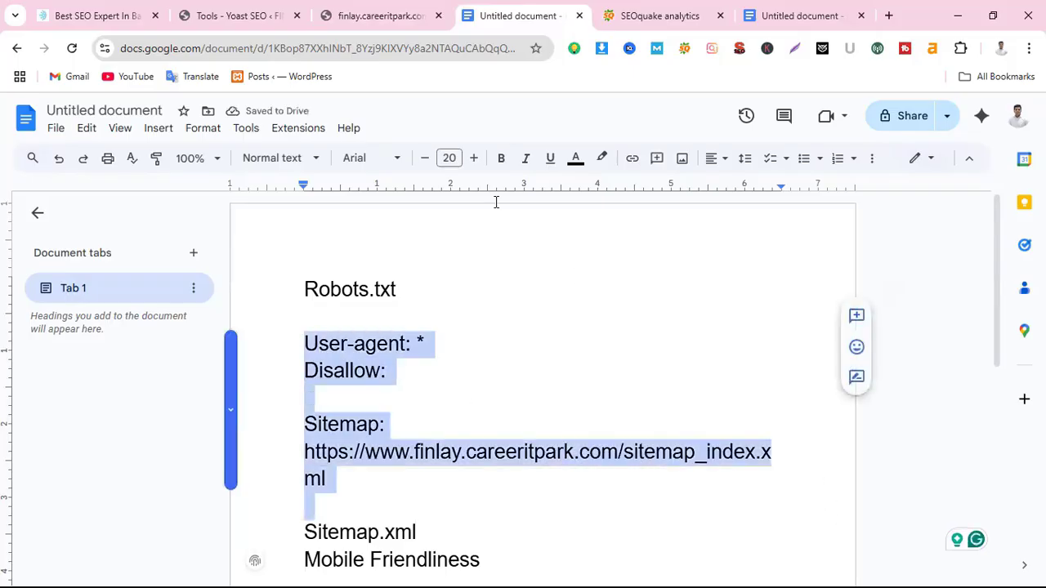
{"action": "left_click", "coordinate": [424, 158]}
{"action": "left_click", "coordinate": [425, 158]}
{"action": "left_click", "coordinate": [425, 158]}
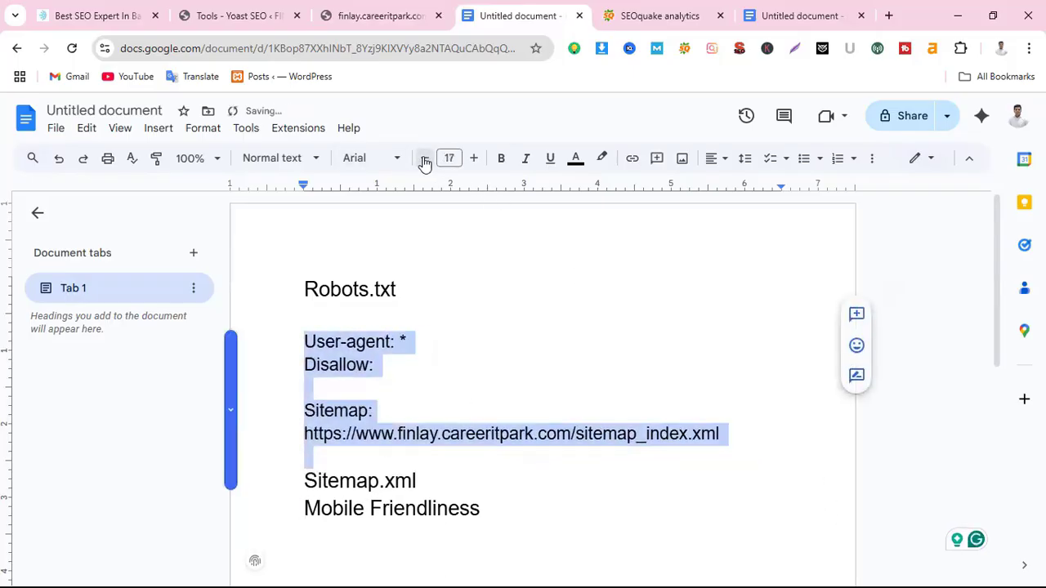
{"action": "left_click", "coordinate": [425, 159]}
{"action": "left_click", "coordinate": [324, 386]}
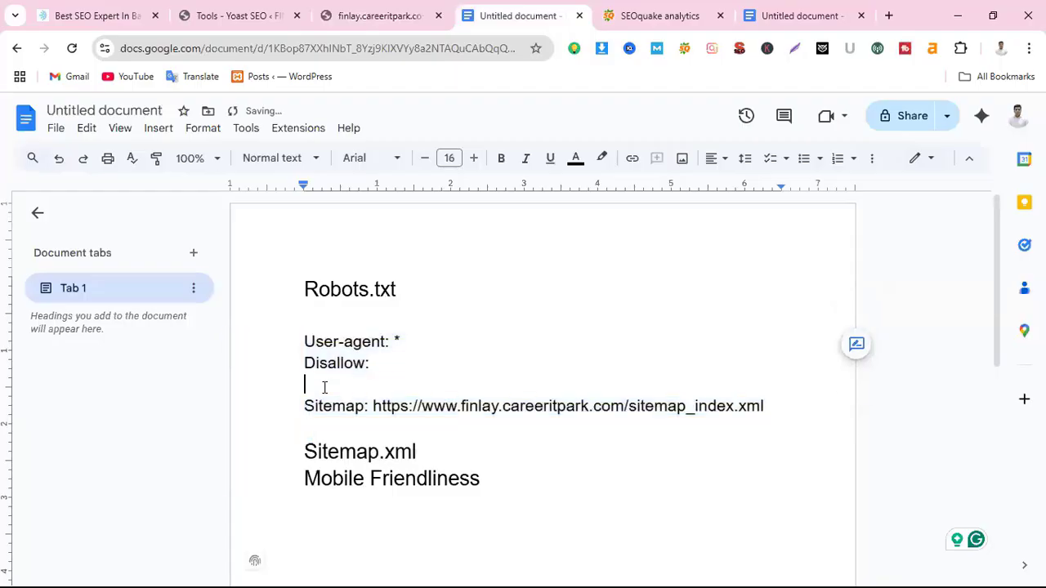
Change the rule to 'Disallow: /' and add empty lines after it
{"action": "left_click", "coordinate": [377, 366]}
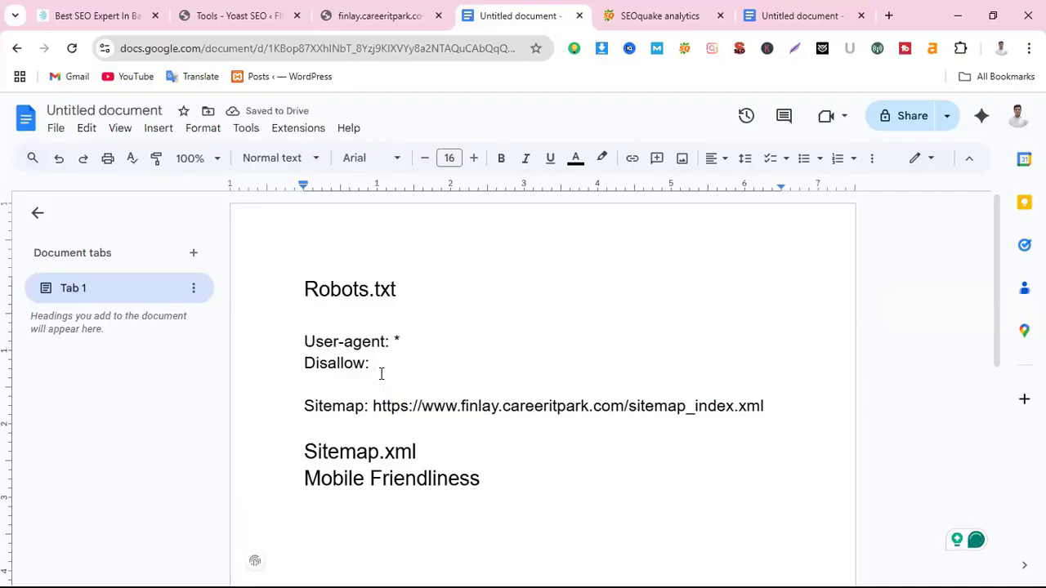
{"action": "type", "text": "/"}
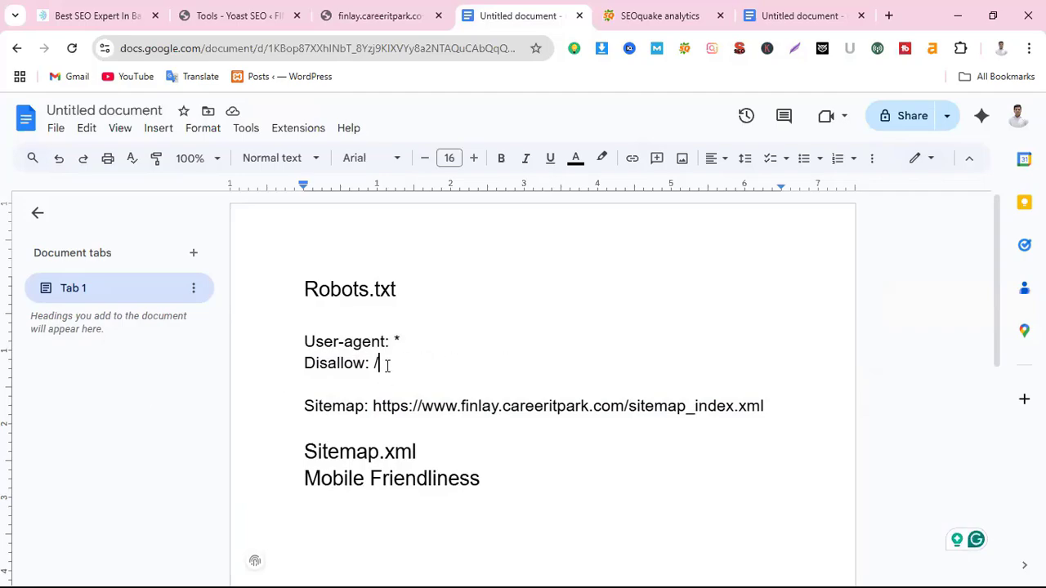
{"action": "key", "text": "BackSpace"}
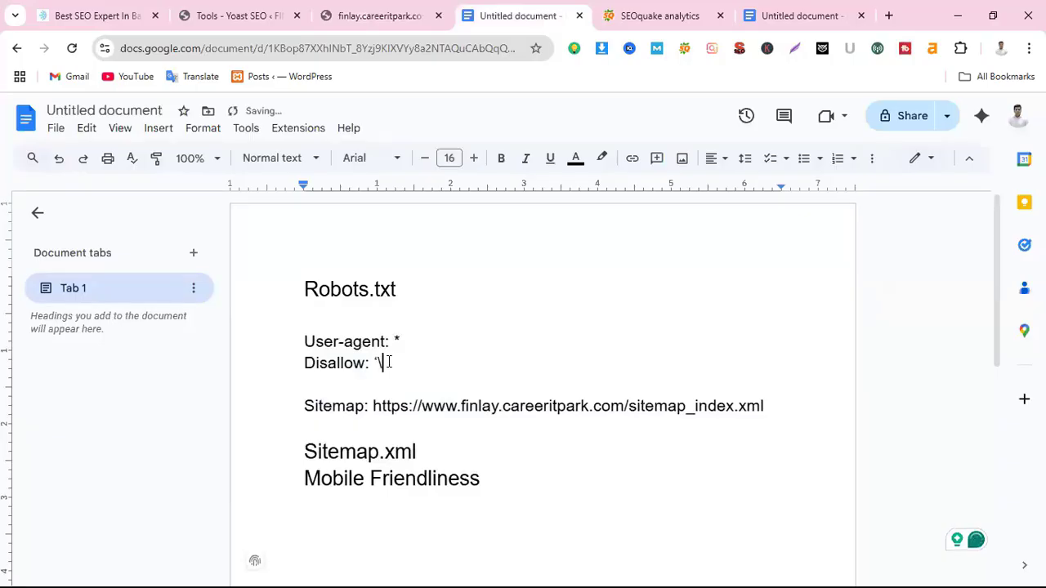
{"action": "type", "text": "/"}
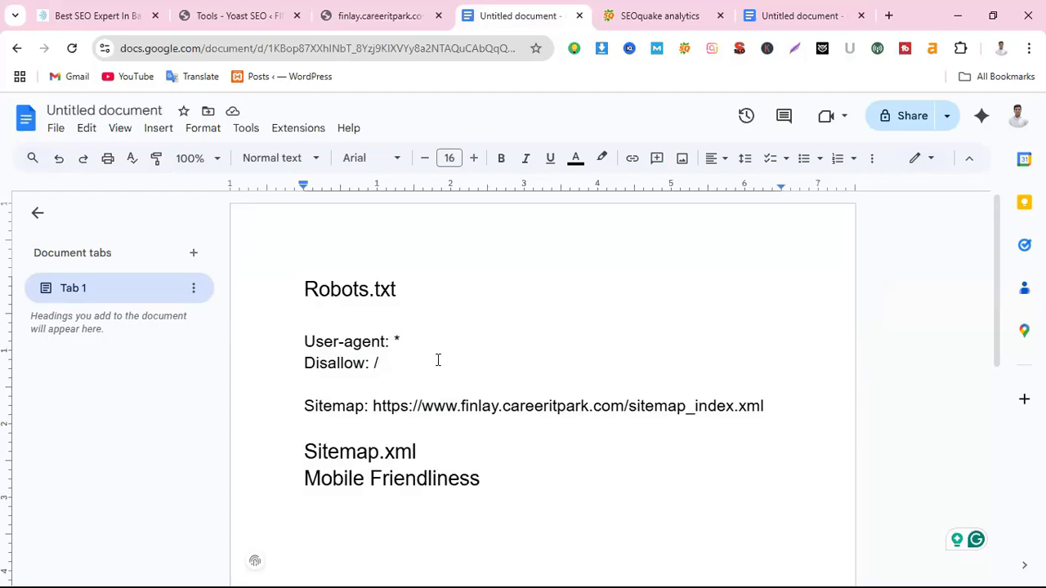
{"action": "key", "text": "Return"}
{"action": "key", "text": "Return"}
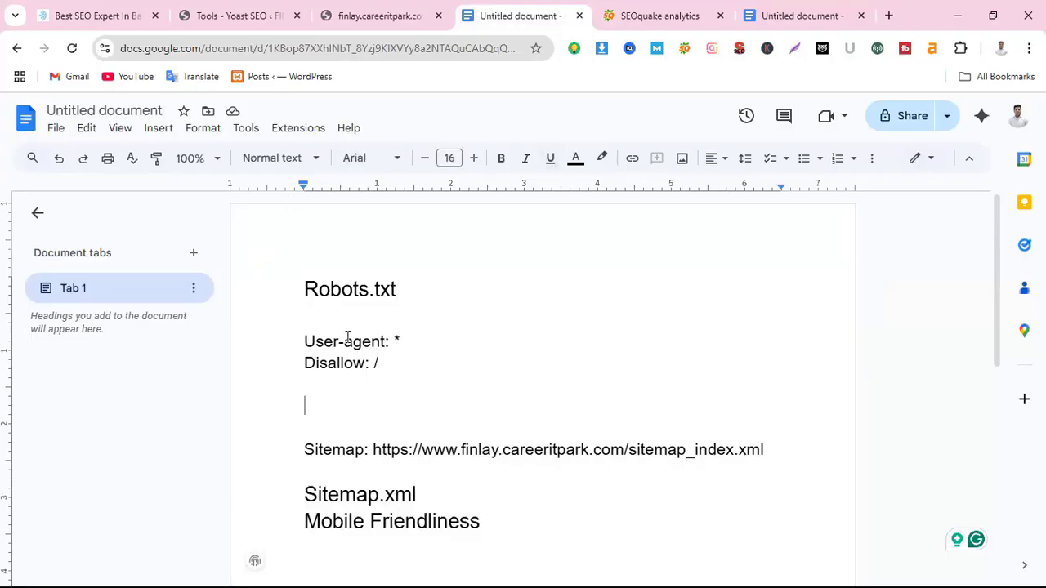
Add a second rule, 'User-agent: Bingbot', followed by 'Disallow: /' on the next line
{"action": "left_click_drag", "start_coordinate": [303, 341], "coordinate": [387, 346]}
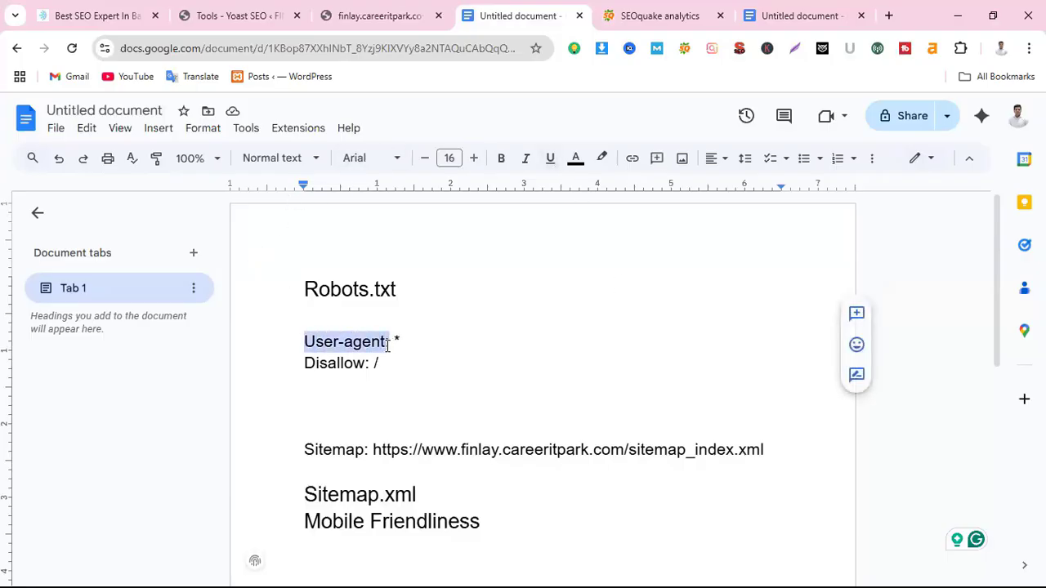
{"action": "left_click", "coordinate": [318, 398]}
{"action": "type", "text": "User-agent:"}
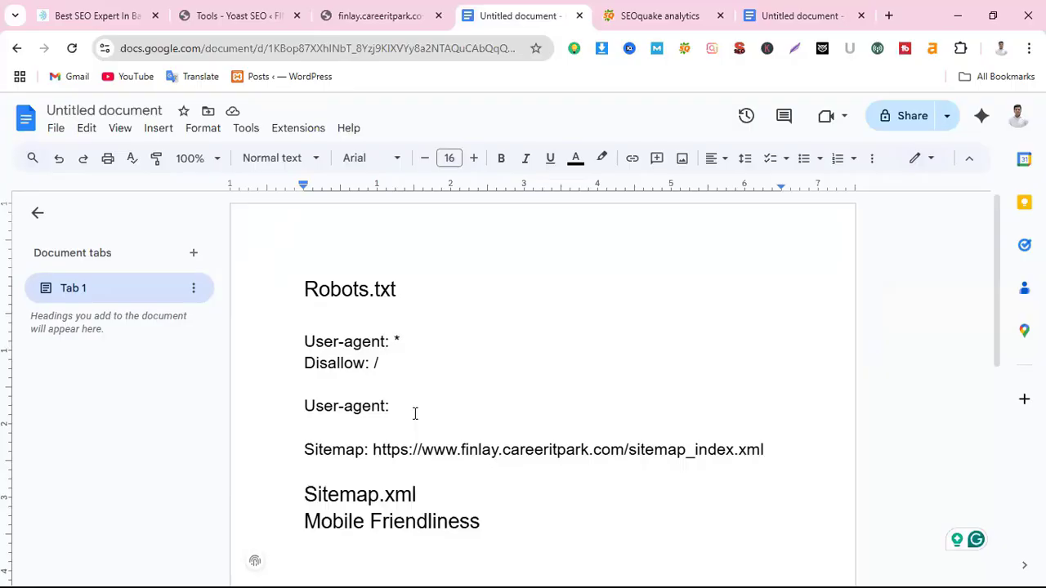
{"action": "type", "text": "Bing"}
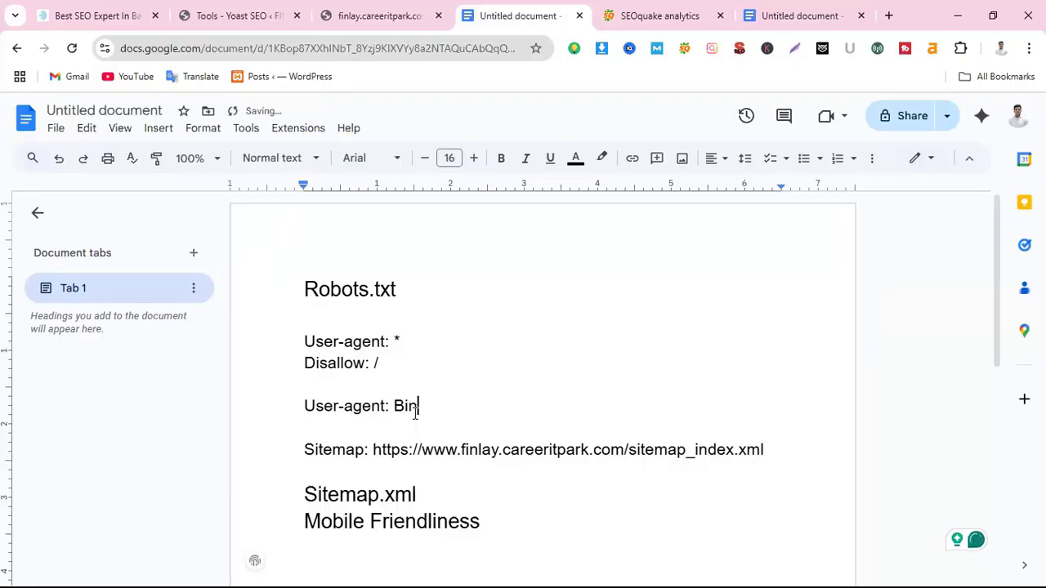
{"action": "type", "text": "gbot"}
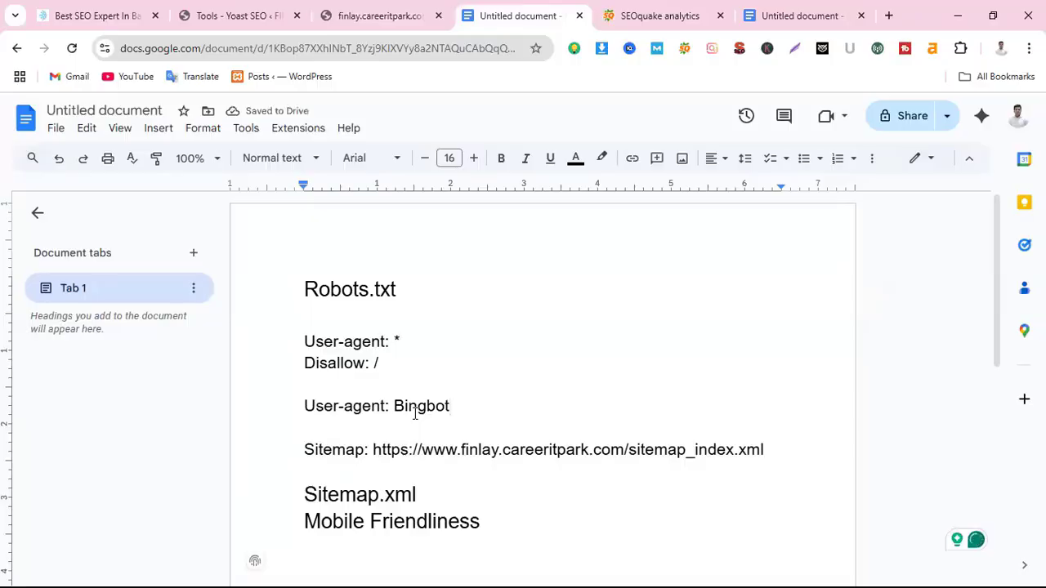
{"action": "key", "text": "Return"}
{"action": "type", "text": "D"}
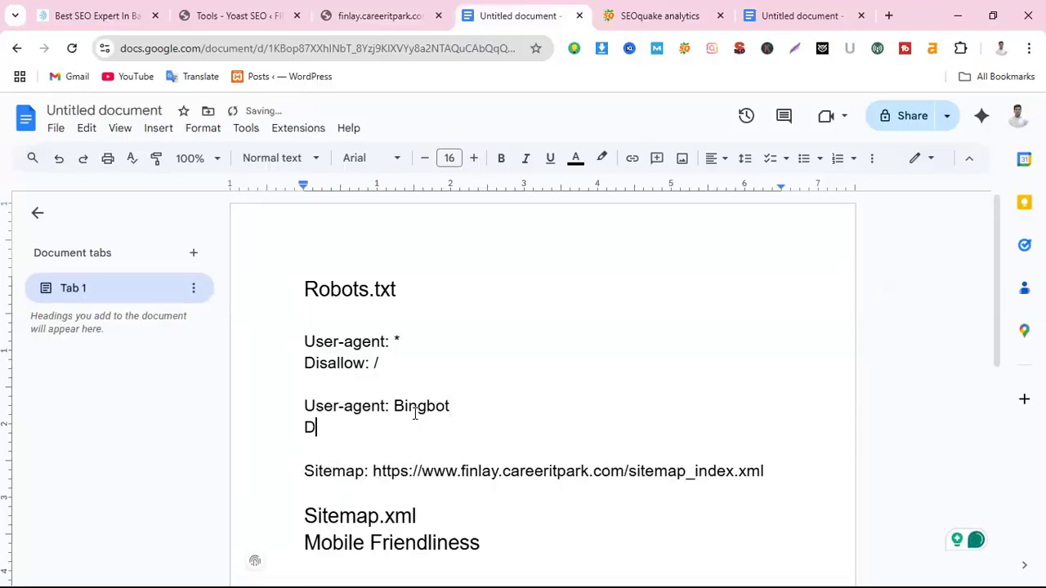
{"action": "type", "text": "isallow: /"}
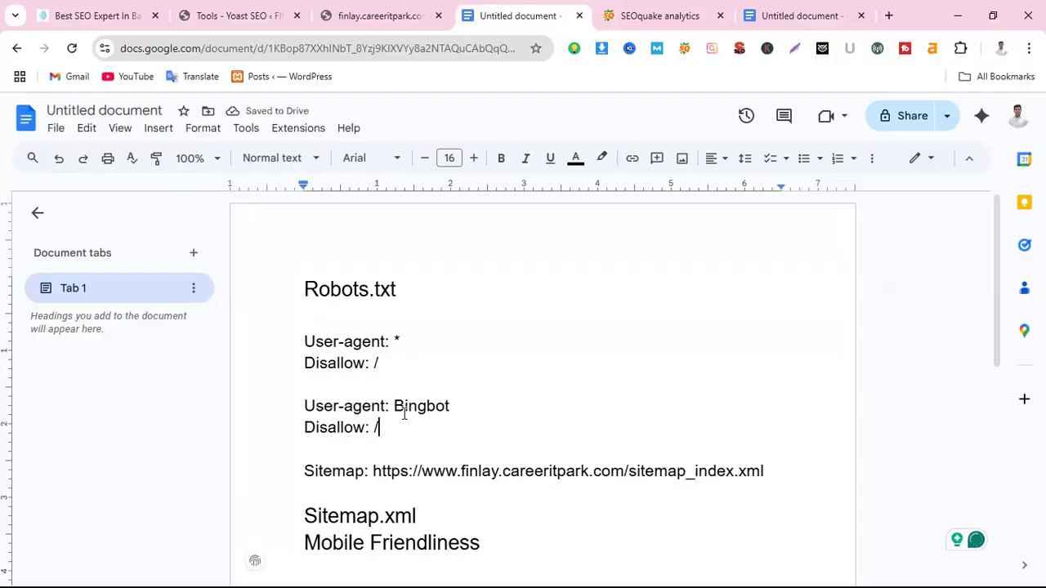
{"action": "left_click_drag", "start_coordinate": [455, 413], "coordinate": [285, 406]}
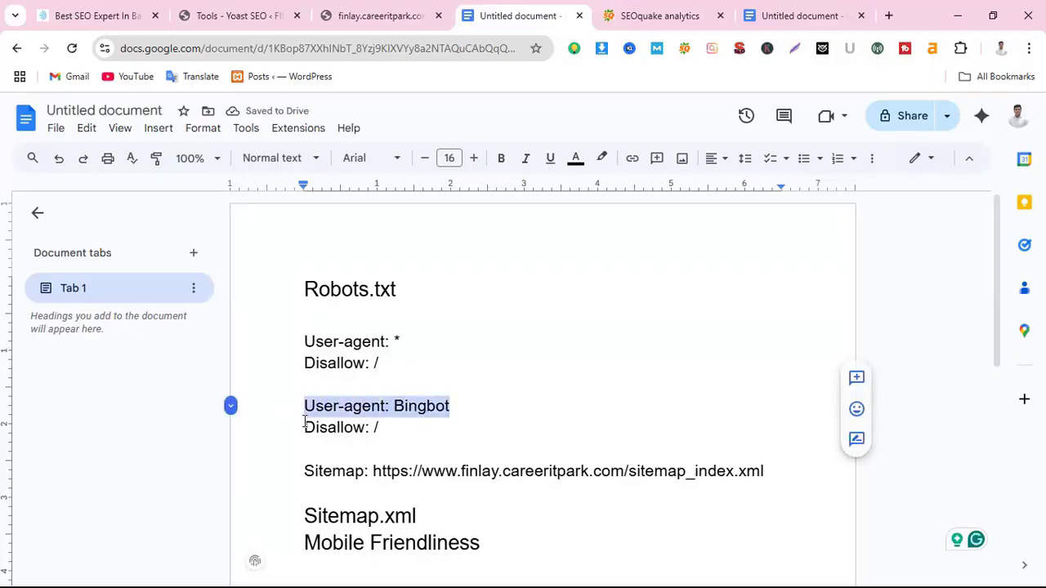
{"action": "left_click_drag", "start_coordinate": [405, 427], "coordinate": [303, 427]}
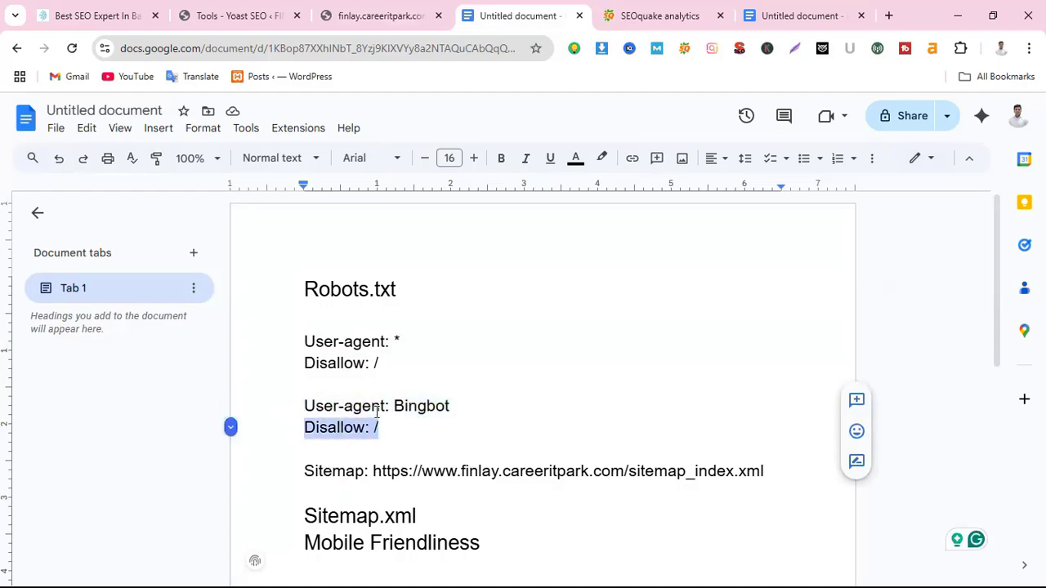
{"action": "left_click_drag", "start_coordinate": [463, 411], "coordinate": [299, 409]}
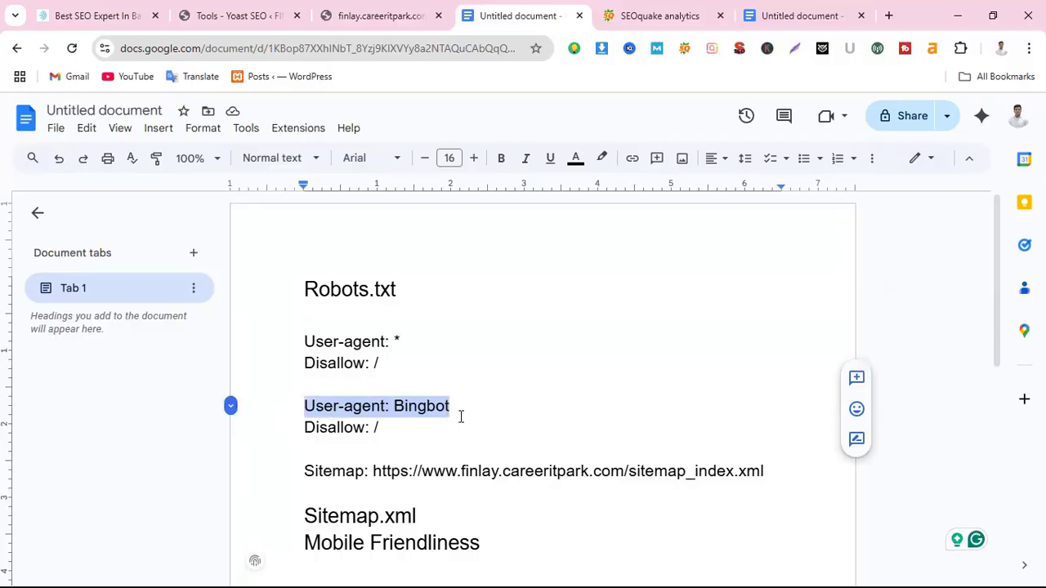
{"action": "left_click", "coordinate": [416, 407]}
{"action": "left_click_drag", "start_coordinate": [395, 406], "coordinate": [467, 408]}
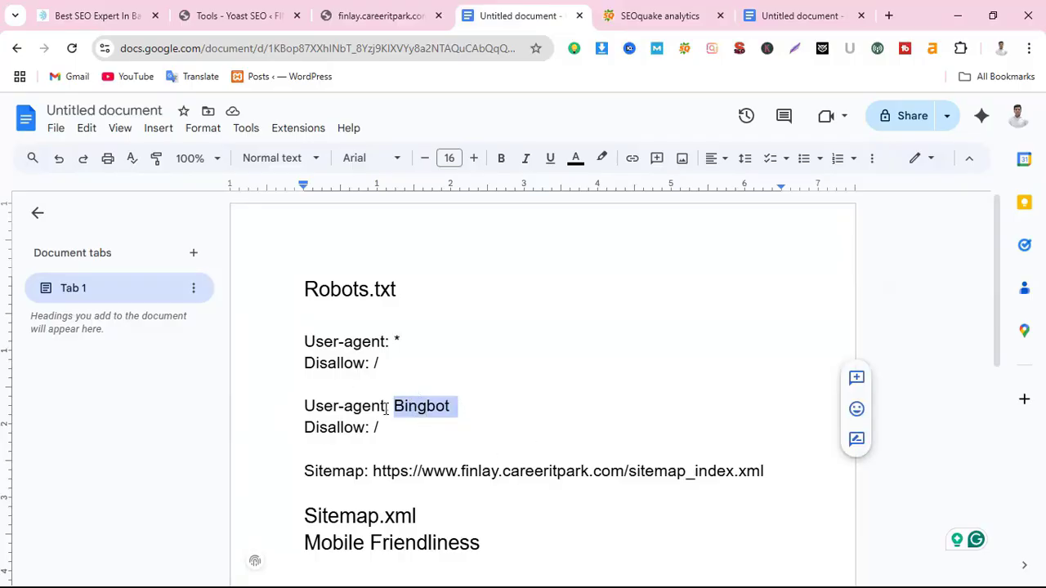
{"action": "left_click", "coordinate": [388, 367]}
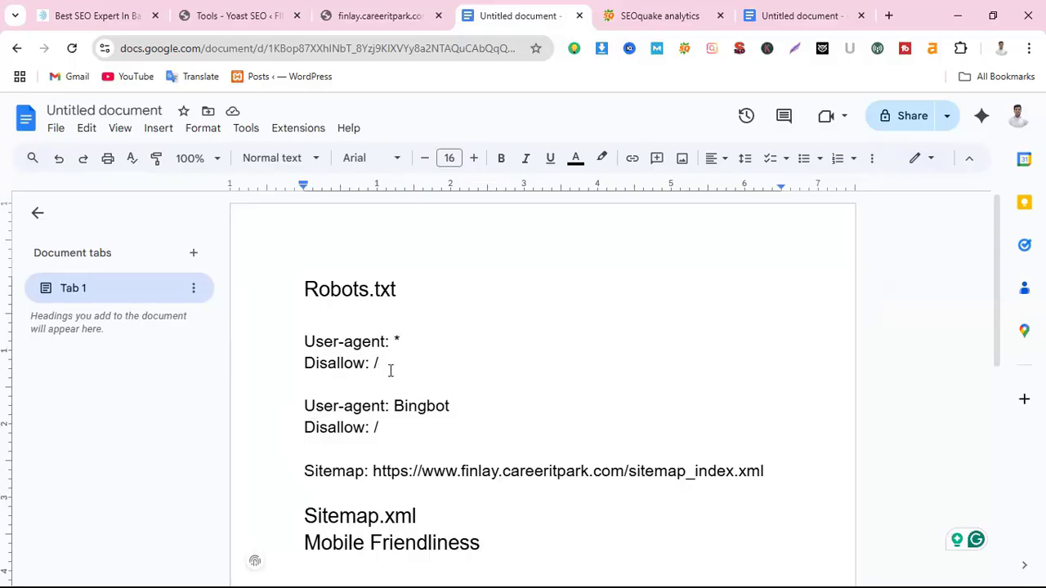
Empty the first 'Disallow: /' rule to 'Disallow:', then select the Sitemap line
{"action": "key", "text": "BackSpace"}
{"action": "left_click", "coordinate": [311, 471]}
{"action": "left_click_drag", "start_coordinate": [310, 471], "coordinate": [286, 481]}
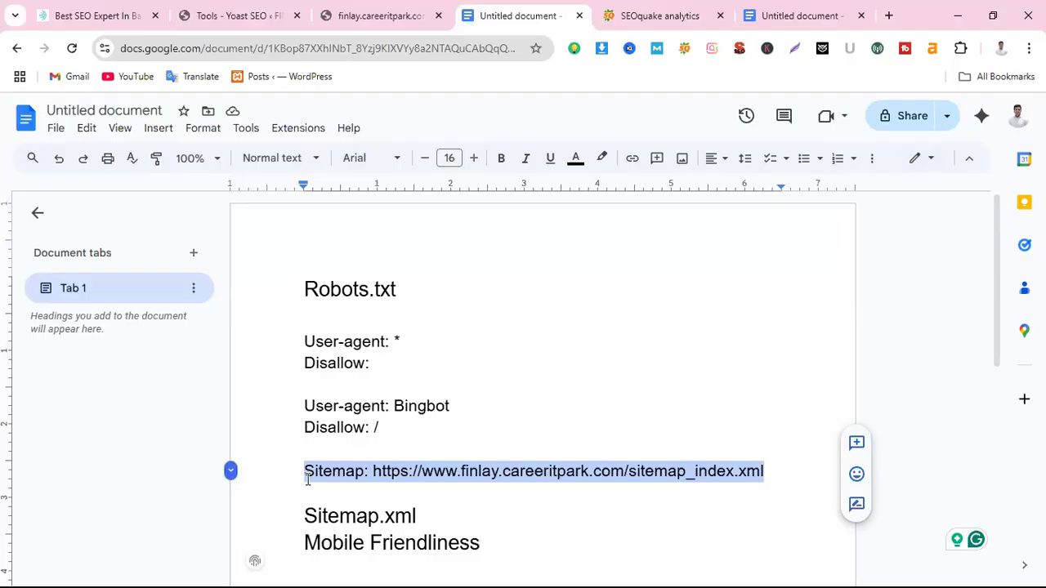
Reselect the Sitemap line and switch to the finlay.careeritpark.com robots.txt tab
{"action": "left_click", "coordinate": [773, 485]}
{"action": "left_click_drag", "start_coordinate": [768, 473], "coordinate": [264, 470]}
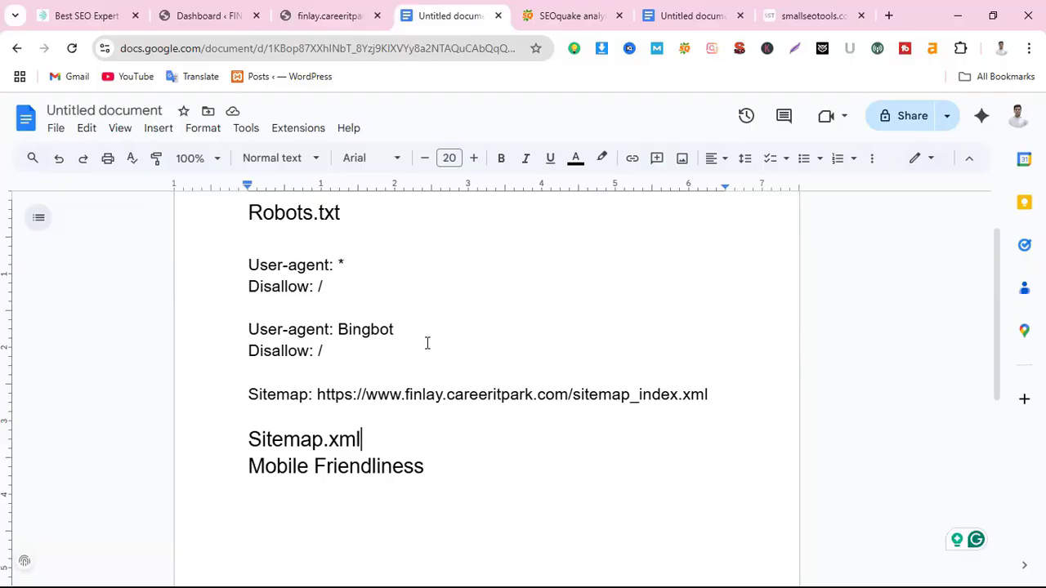
{"action": "left_click", "coordinate": [319, 13]}
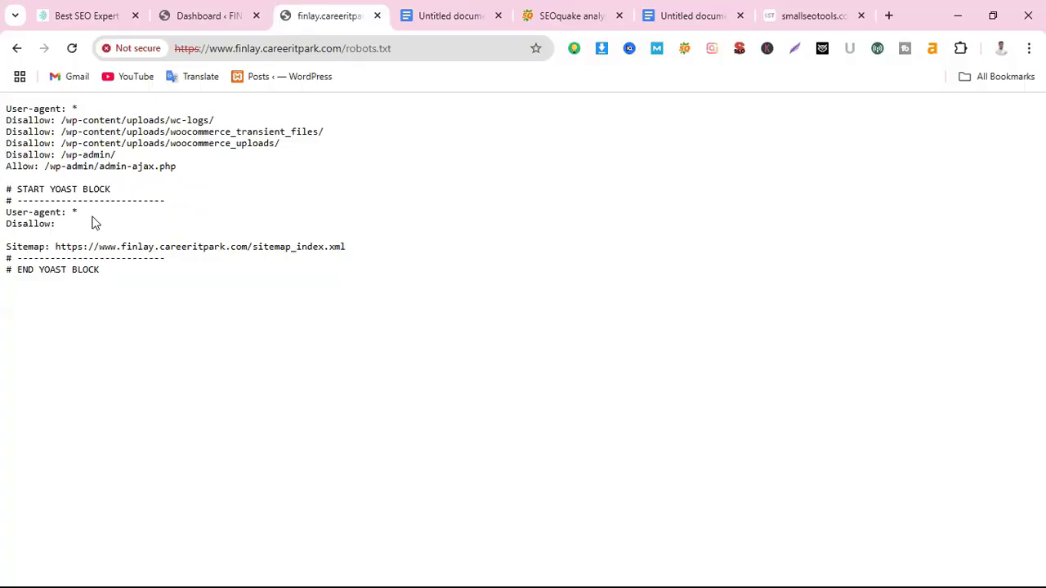
Select the live robots.txt text, then go to Yoast SEO > Tools in WordPress admin
{"action": "left_click_drag", "start_coordinate": [131, 277], "coordinate": [3, 106]}
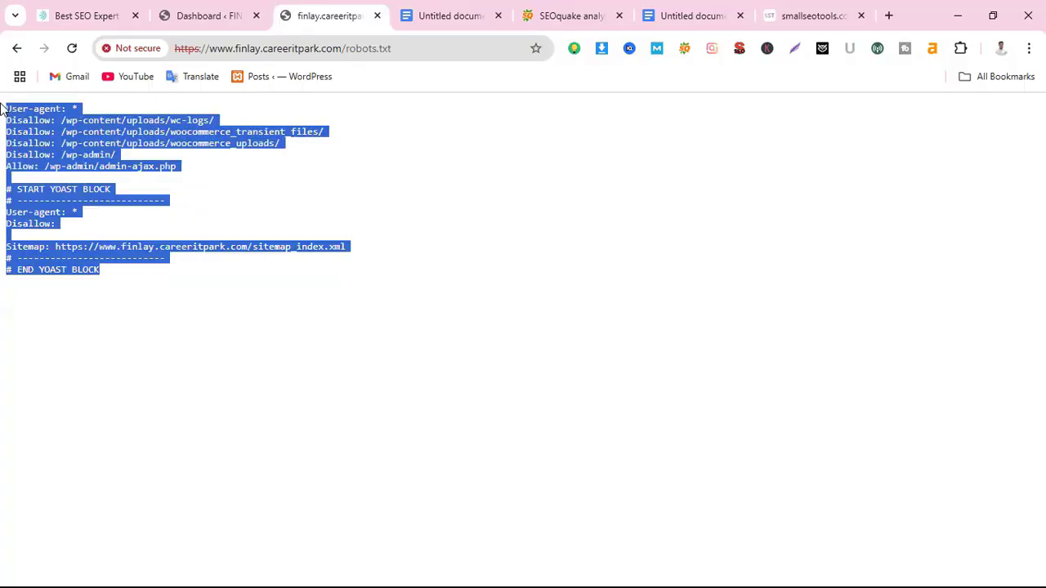
{"action": "left_click", "coordinate": [201, 14]}
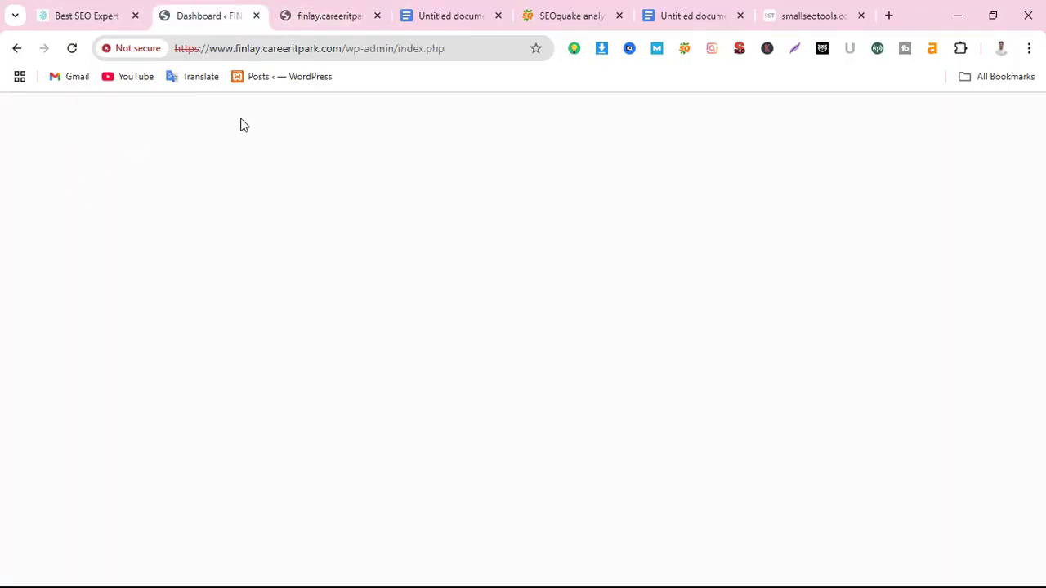
{"action": "scroll", "coordinate": [63, 377], "scroll_direction": "down", "scroll_amount": 1}
{"action": "scroll", "coordinate": [63, 377], "scroll_direction": "down", "scroll_amount": 8}
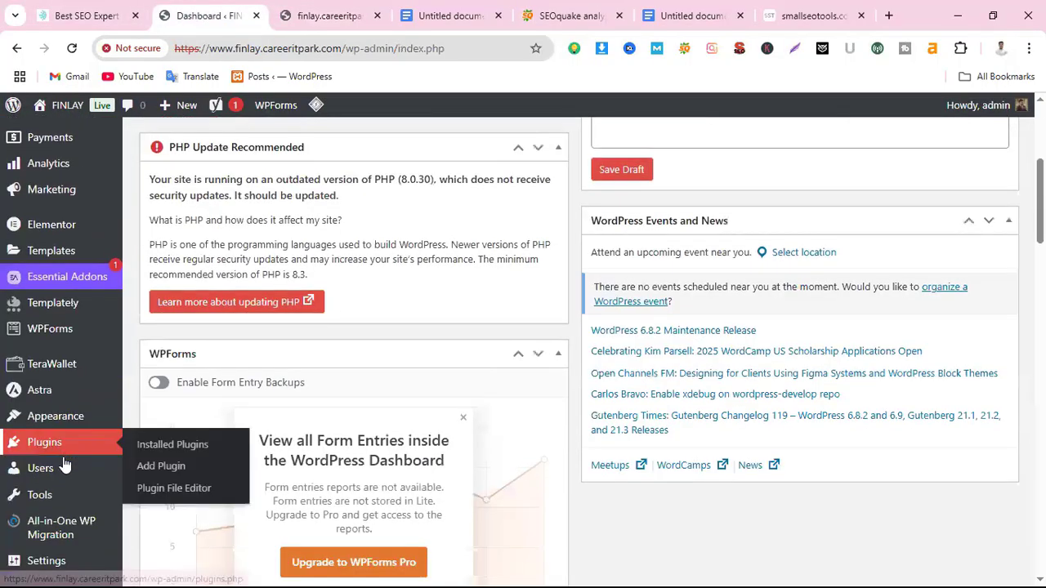
{"action": "left_click", "coordinate": [50, 384]}
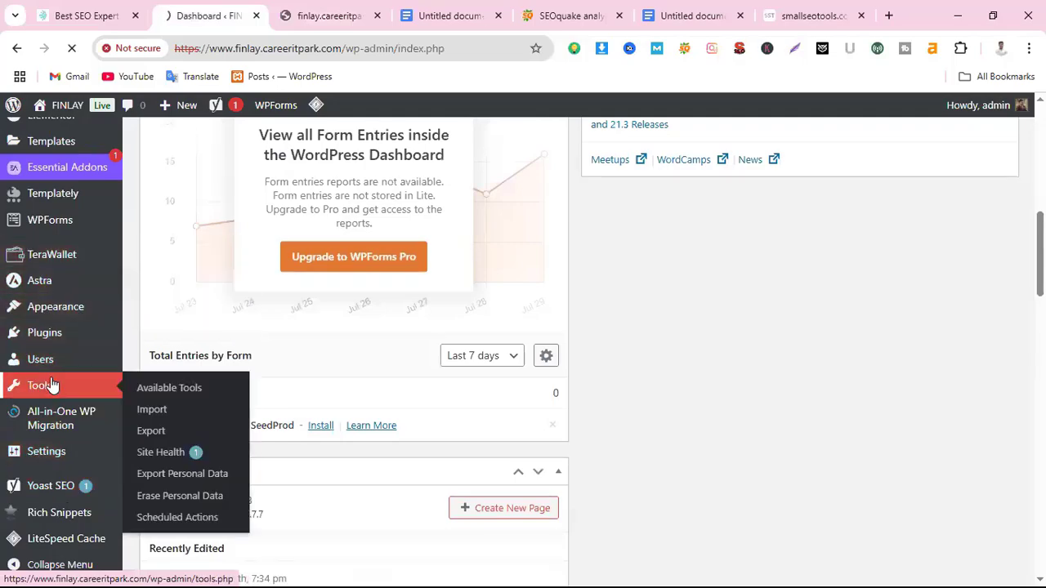
{"action": "mouse_move", "coordinate": [52, 494]}
{"action": "scroll", "coordinate": [52, 494], "scroll_direction": "down", "scroll_amount": 2}
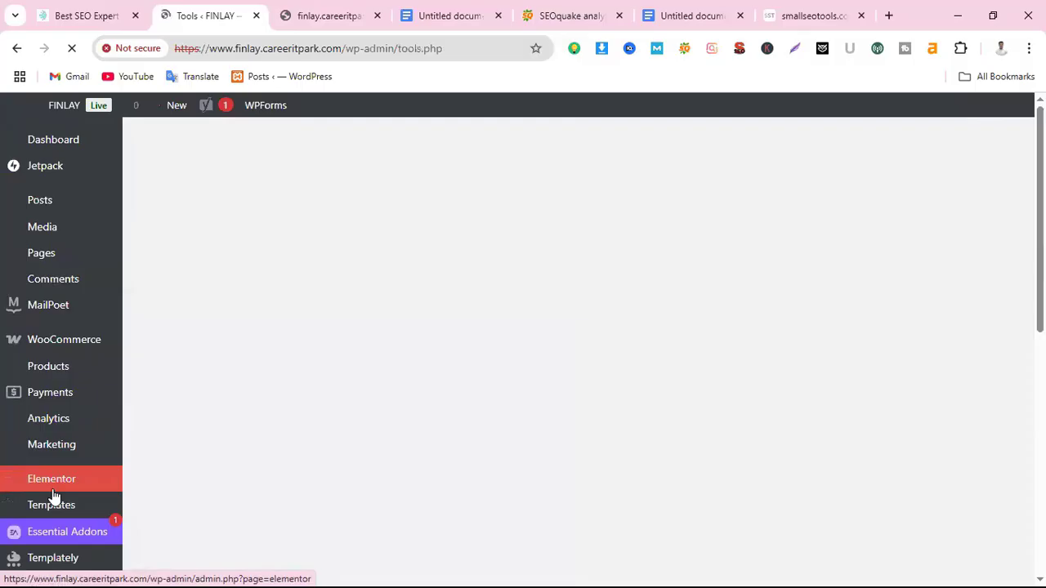
{"action": "scroll", "coordinate": [54, 495], "scroll_direction": "down", "scroll_amount": 5}
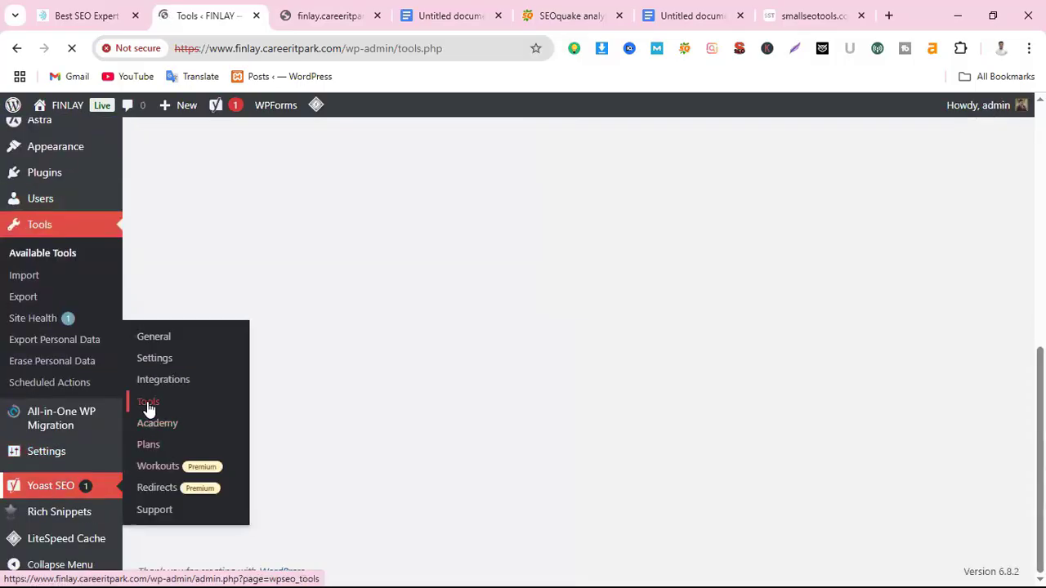
{"action": "left_click", "coordinate": [147, 404]}
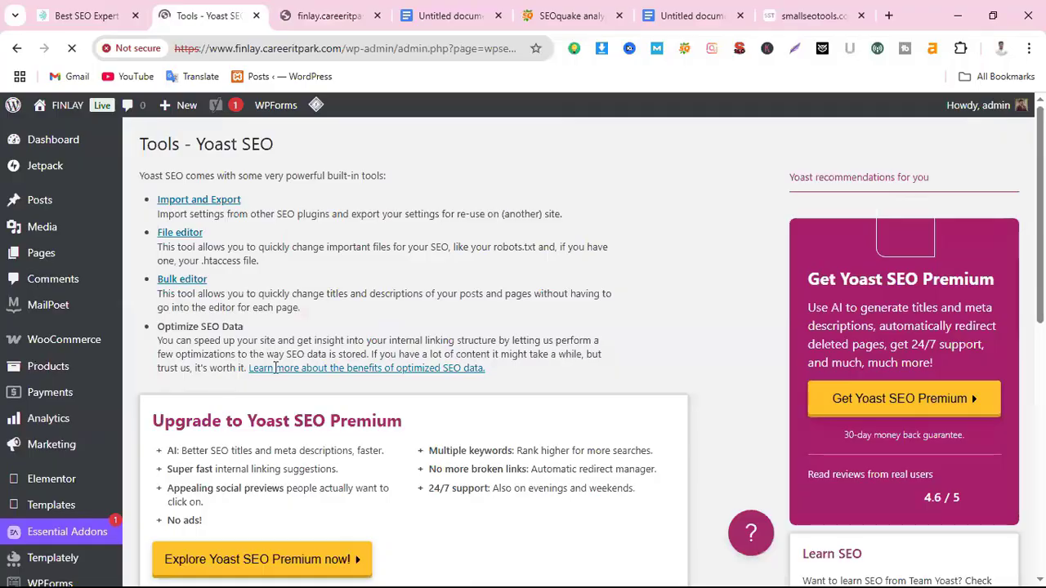
Save robots.txt in Yoast's File editor, then return to the Google Docs notes
{"action": "left_click", "coordinate": [179, 237]}
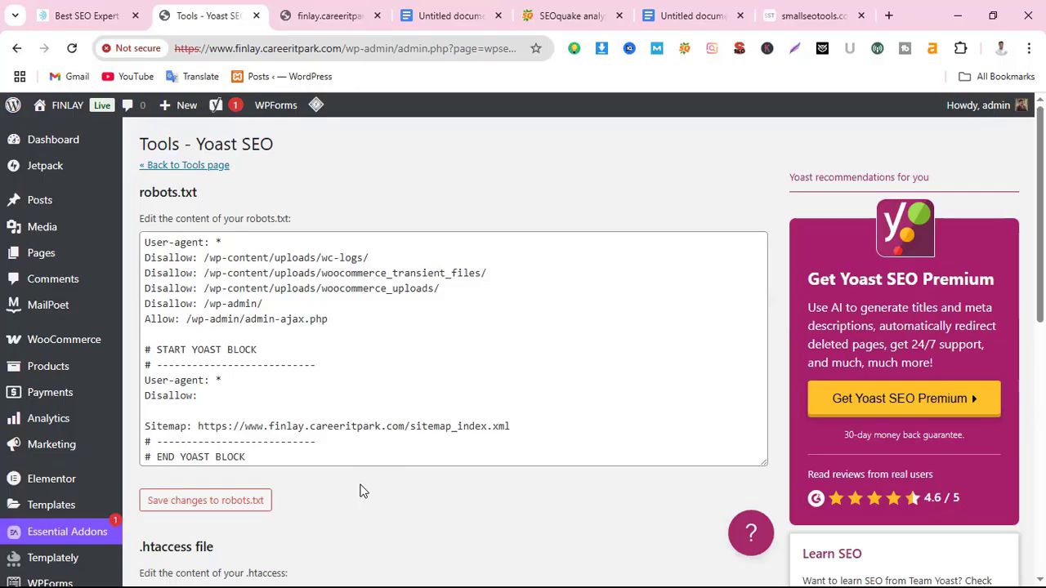
{"action": "left_click", "coordinate": [526, 414]}
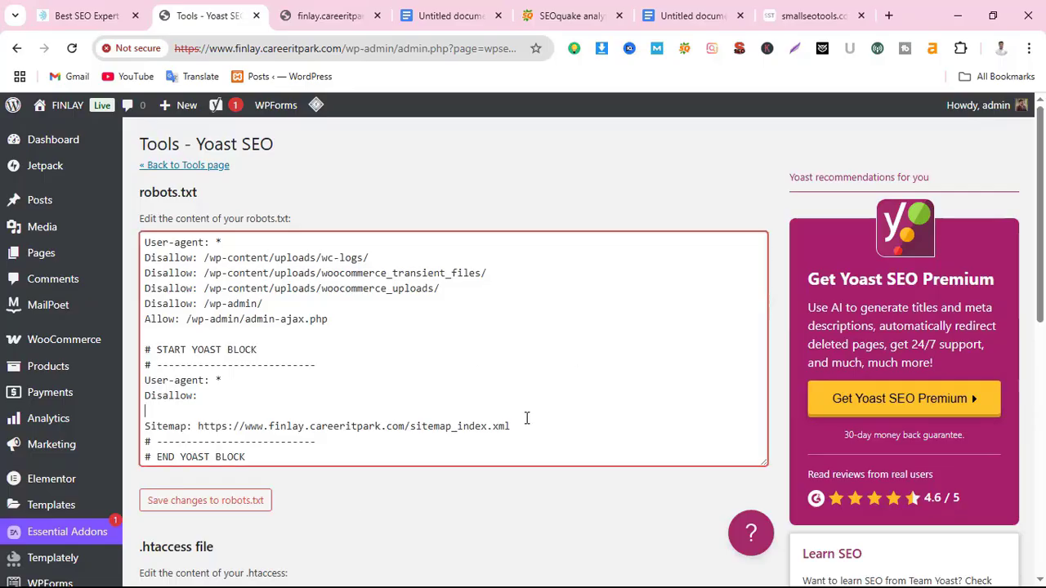
{"action": "left_click", "coordinate": [187, 506]}
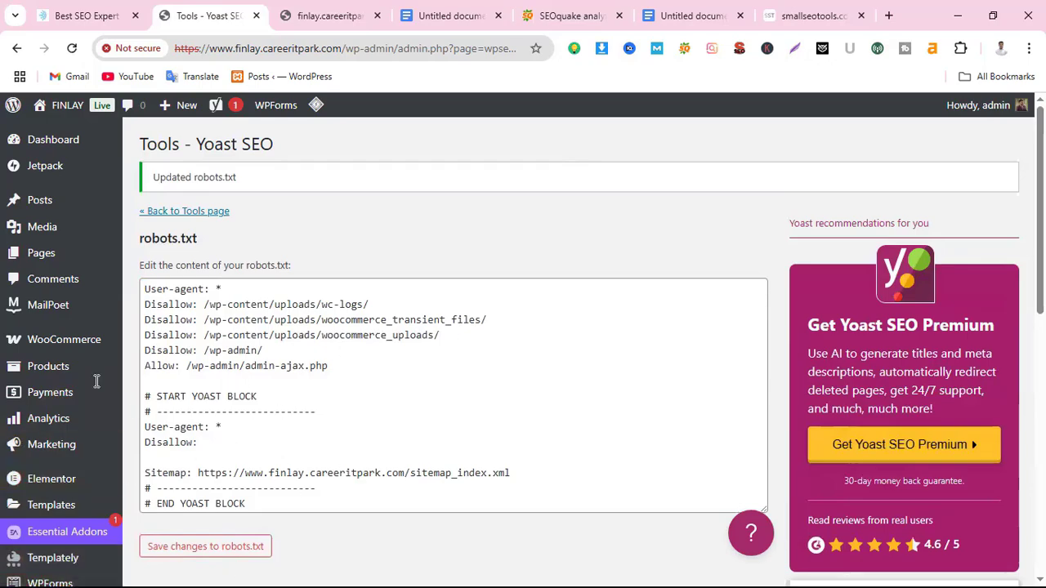
{"action": "left_click", "coordinate": [451, 16]}
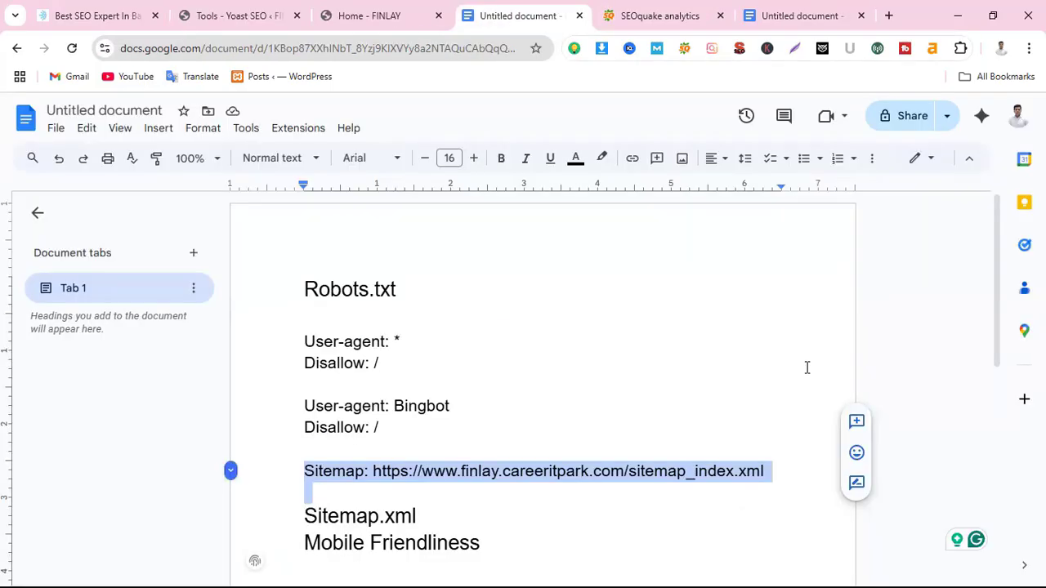
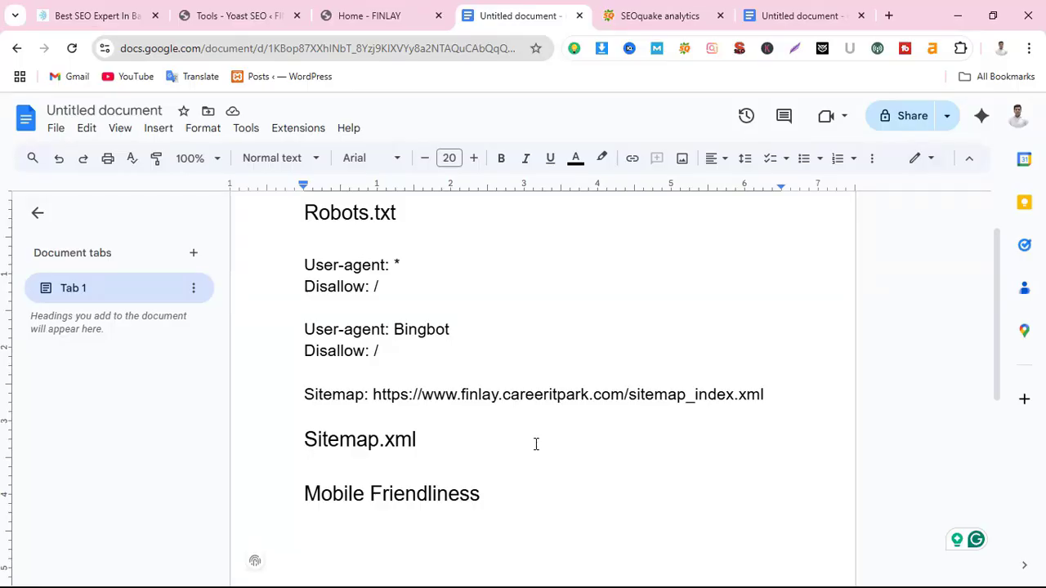
In a new tab, search Google for 'mobile friendly test'
{"action": "left_click", "coordinate": [888, 15]}
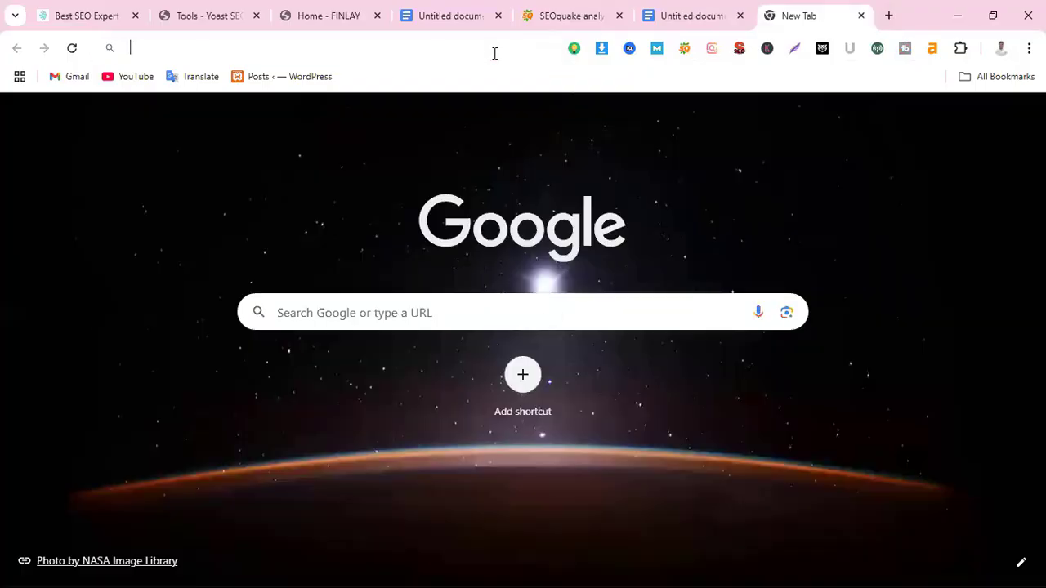
{"action": "left_click", "coordinate": [495, 53]}
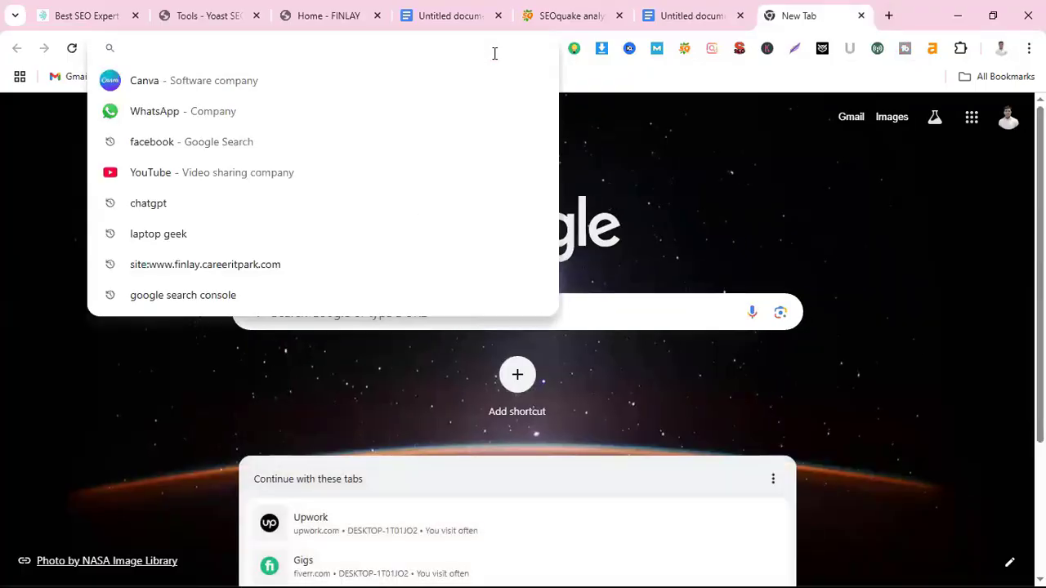
{"action": "type", "text": "mobile"}
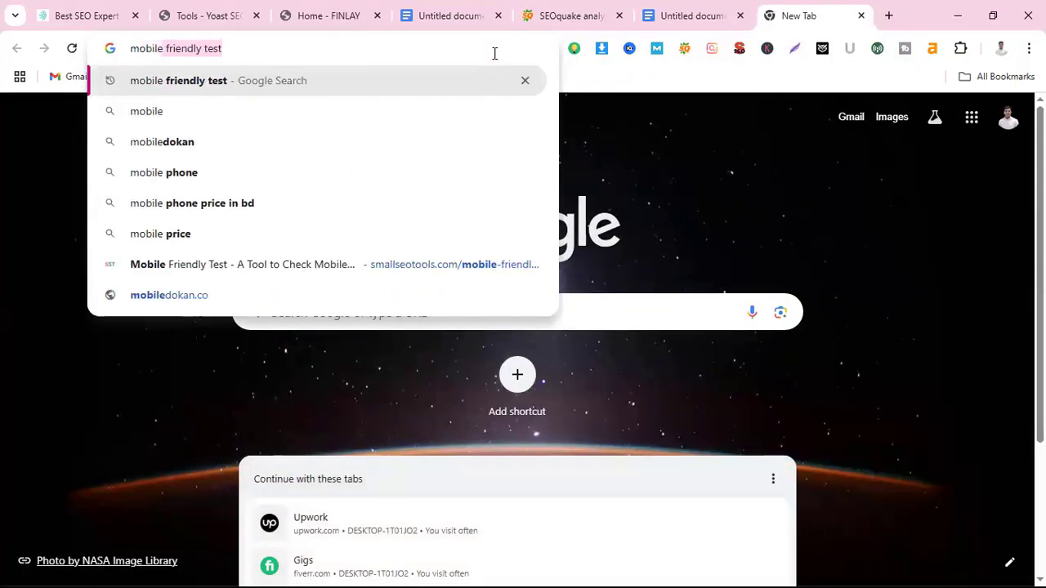
{"action": "key", "text": "Return"}
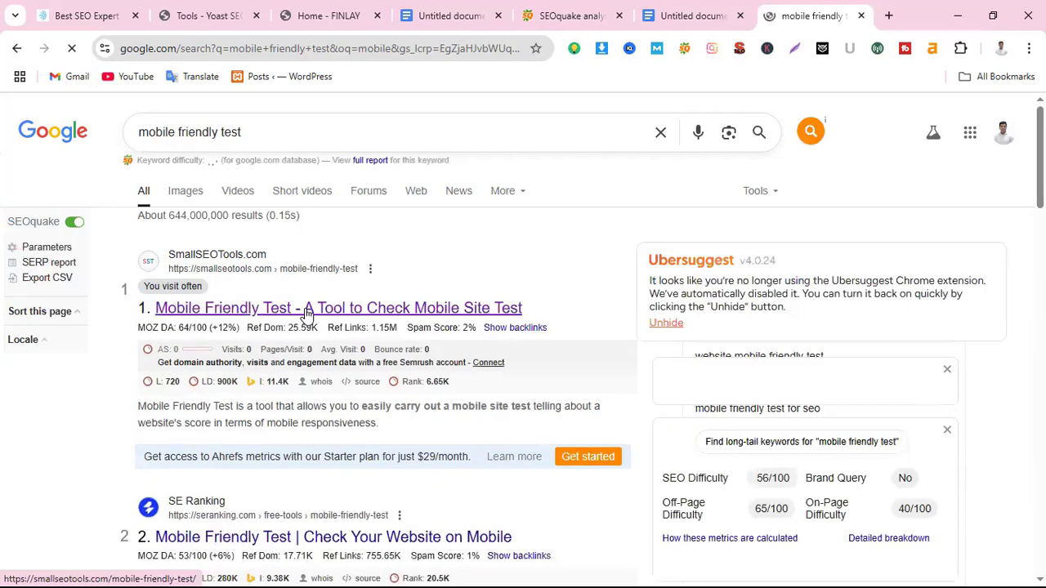
{"action": "left_click", "coordinate": [307, 308]}
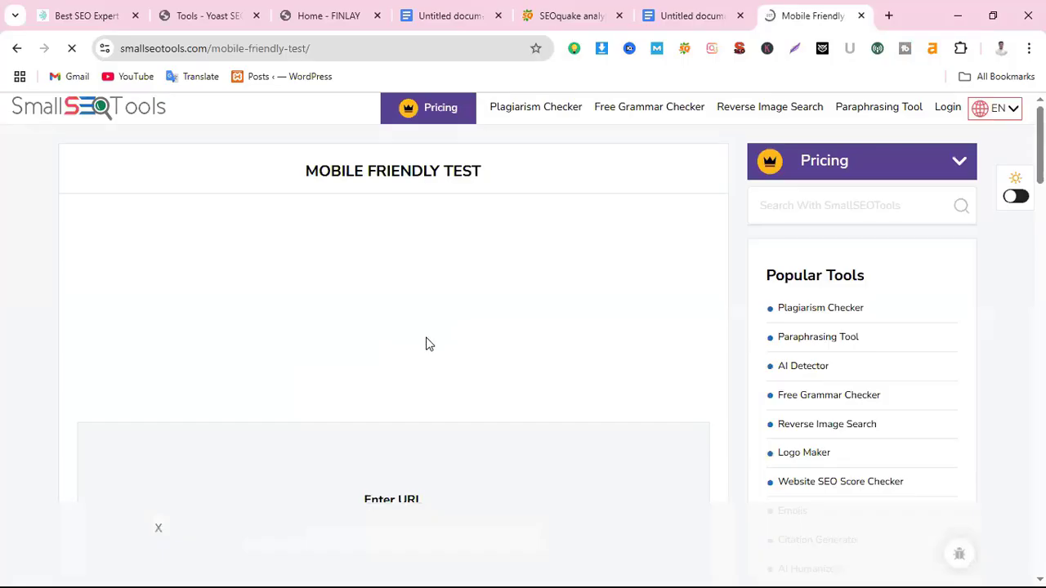
{"action": "scroll", "coordinate": [411, 323], "scroll_direction": "down", "scroll_amount": 2}
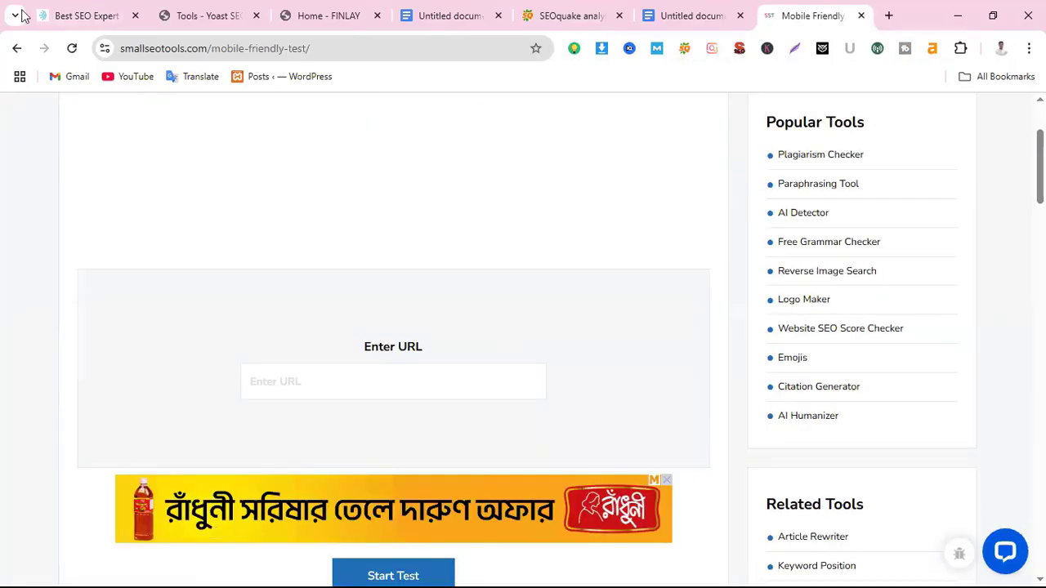
{"action": "left_click", "coordinate": [79, 16]}
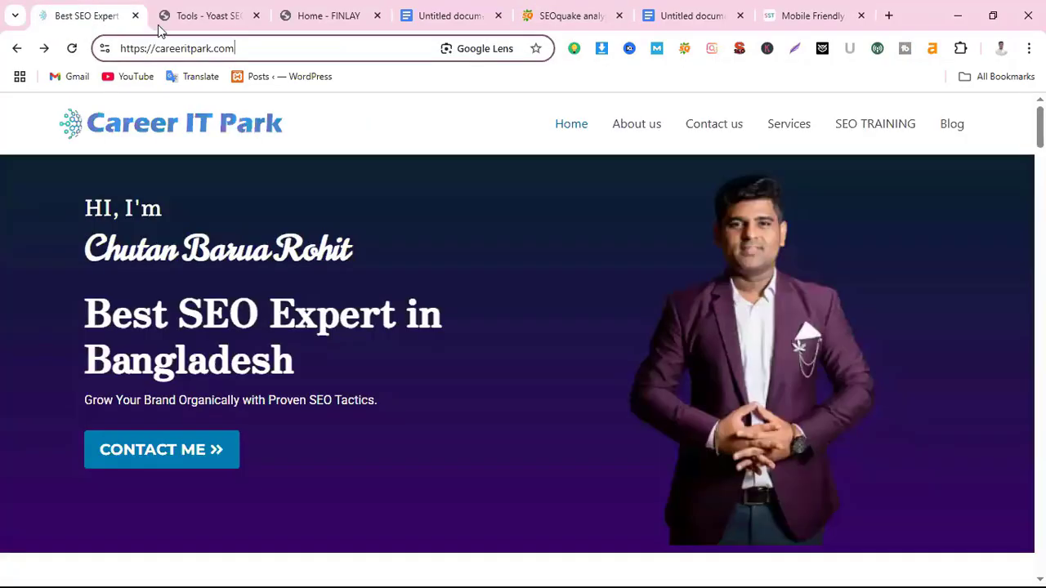
{"action": "left_click", "coordinate": [263, 52]}
{"action": "key", "text": "ctrl+c"}
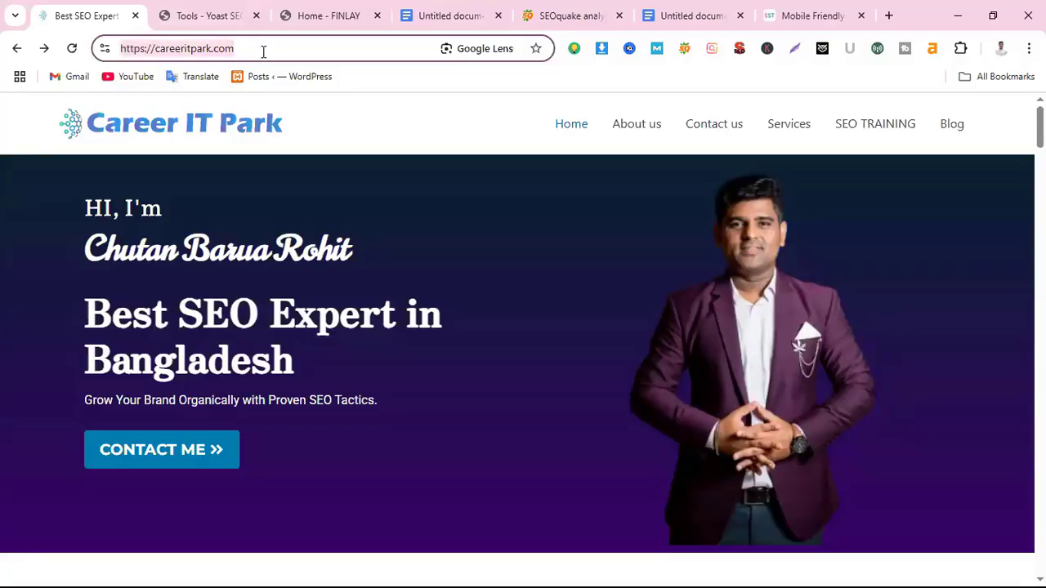
{"action": "left_click", "coordinate": [821, 18]}
{"action": "left_click", "coordinate": [312, 378]}
{"action": "key", "text": "ctrl+v"}
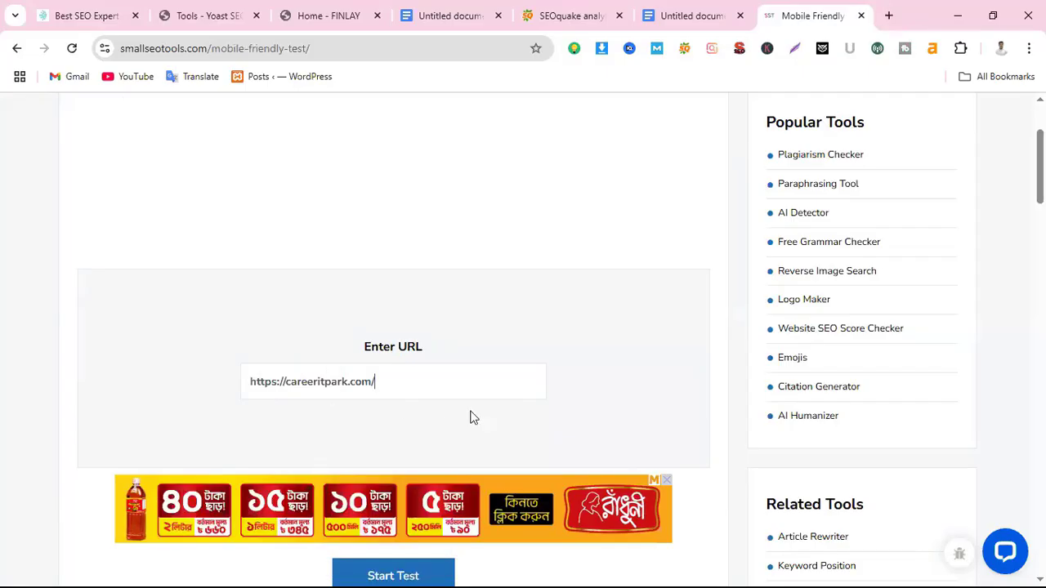
{"action": "scroll", "coordinate": [549, 409], "scroll_direction": "down", "scroll_amount": 1}
{"action": "scroll", "coordinate": [548, 405], "scroll_direction": "down", "scroll_amount": 1}
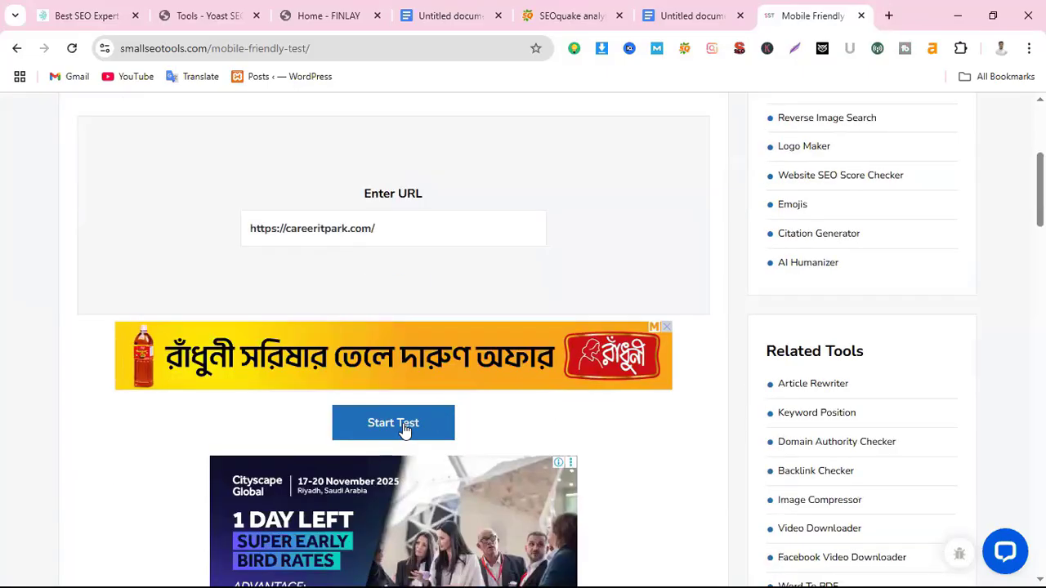
Run the mobile friendly test on careeritpark.com and view its 50% page speed result
{"action": "left_click", "coordinate": [403, 424]}
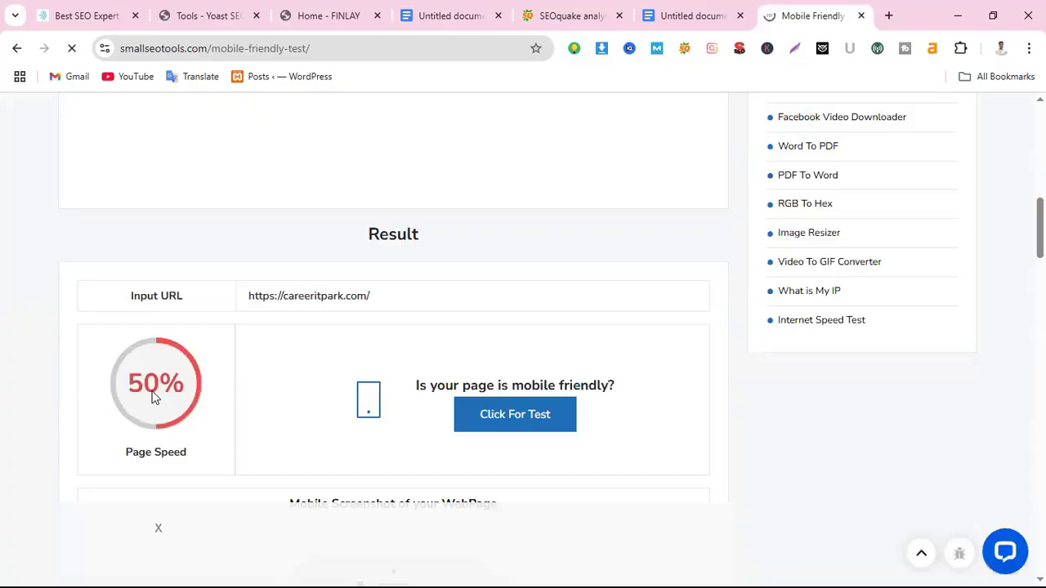
{"action": "scroll", "coordinate": [303, 420], "scroll_direction": "down", "scroll_amount": 3}
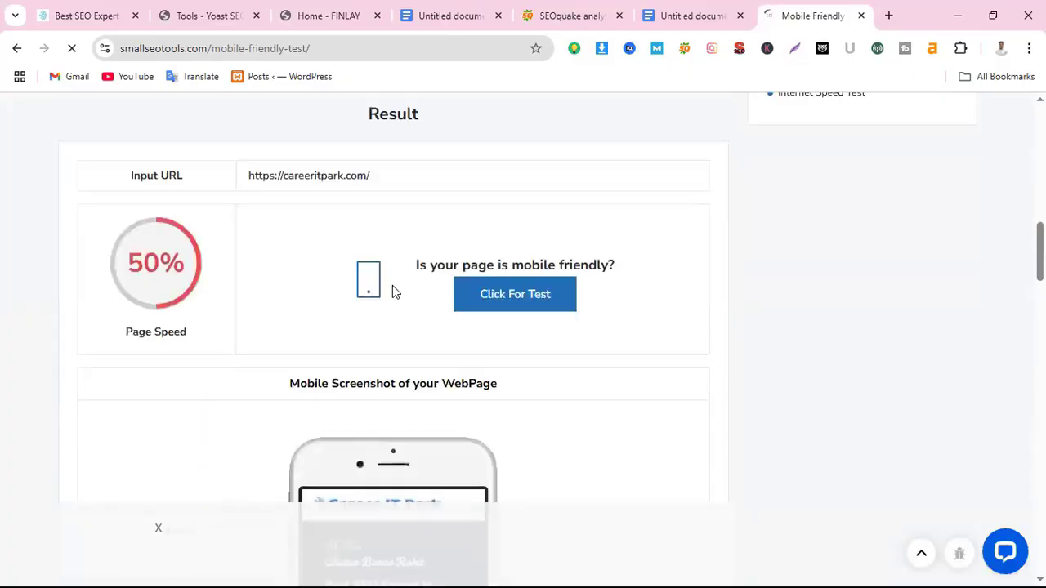
{"action": "scroll", "coordinate": [391, 236], "scroll_direction": "down", "scroll_amount": 1}
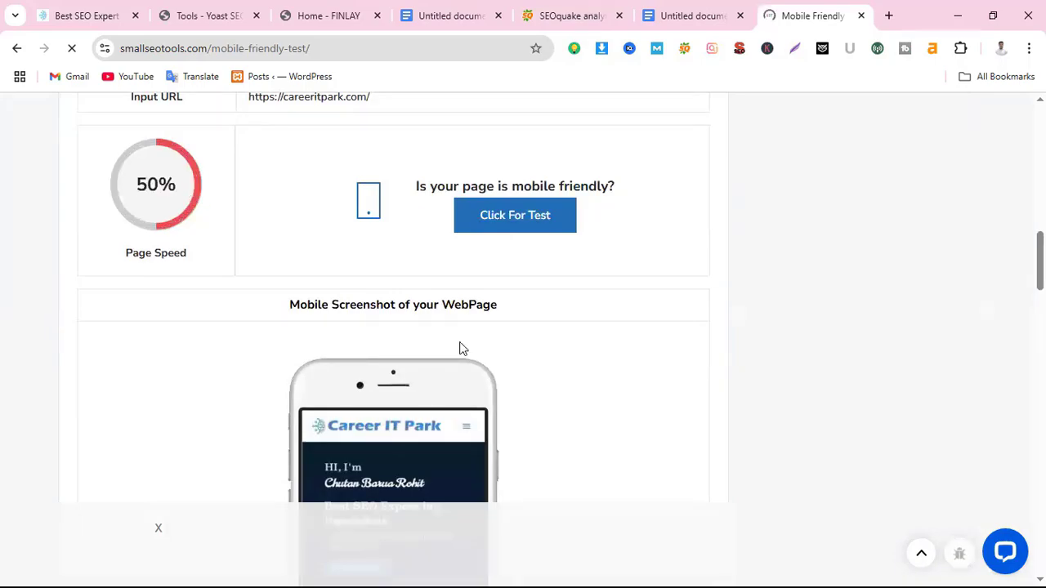
{"action": "scroll", "coordinate": [369, 274], "scroll_direction": "down", "scroll_amount": 2}
{"action": "scroll", "coordinate": [368, 268], "scroll_direction": "down", "scroll_amount": 2}
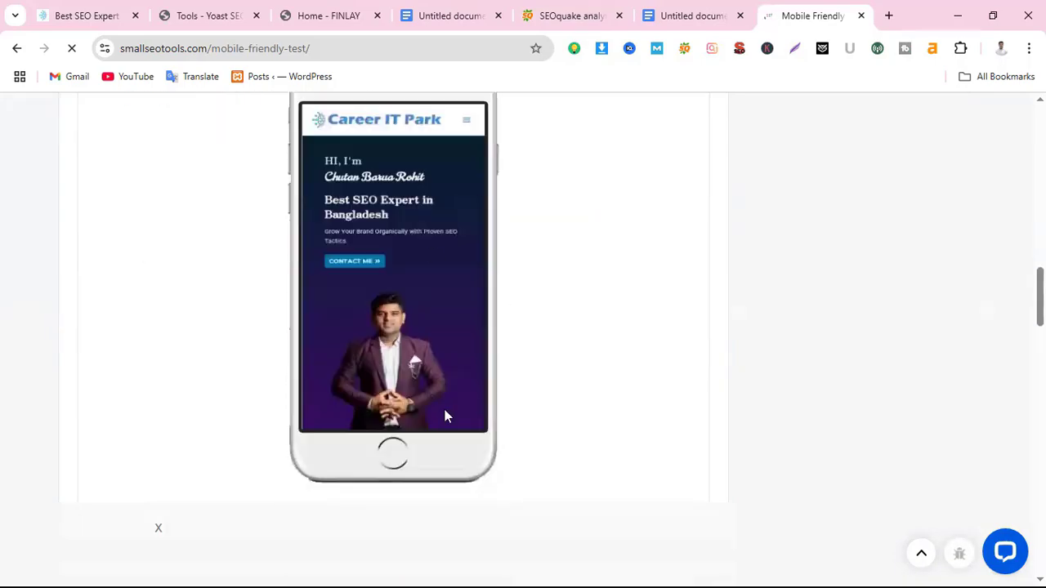
Review the Result section and the site's Mobile Screenshot phone preview
{"action": "scroll", "coordinate": [240, 261], "scroll_direction": "up", "scroll_amount": 4}
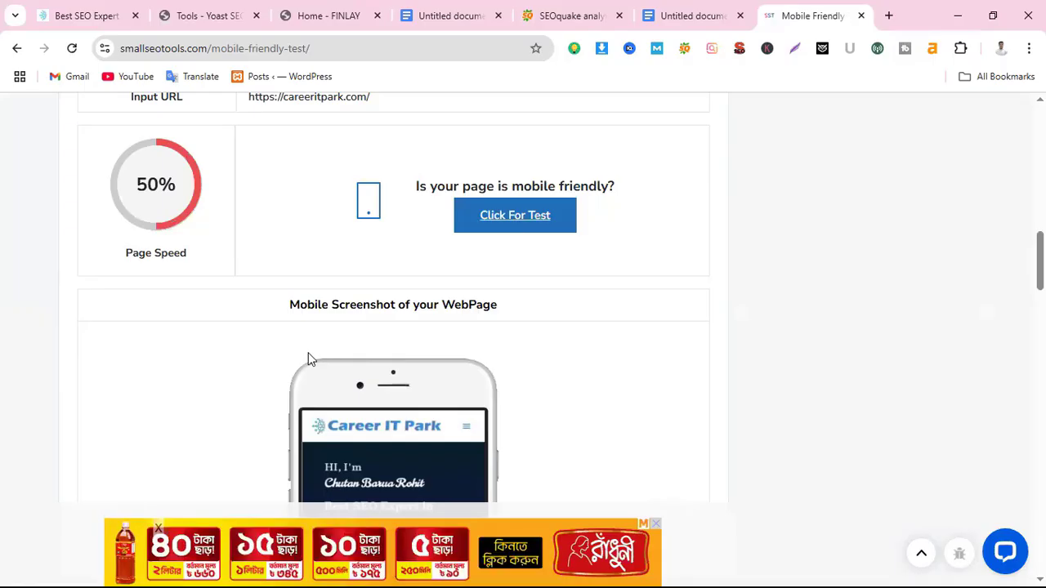
{"action": "scroll", "coordinate": [388, 388], "scroll_direction": "down", "scroll_amount": 2}
{"action": "scroll", "coordinate": [408, 308], "scroll_direction": "down", "scroll_amount": 1}
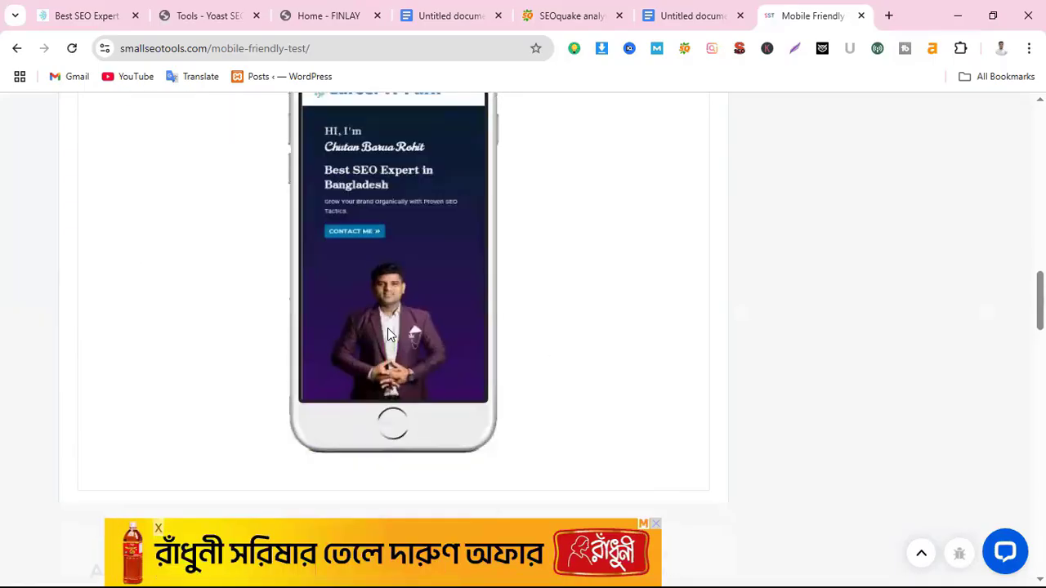
{"action": "scroll", "coordinate": [395, 330], "scroll_direction": "up", "scroll_amount": 1}
{"action": "scroll", "coordinate": [396, 326], "scroll_direction": "down", "scroll_amount": 2}
{"action": "scroll", "coordinate": [405, 348], "scroll_direction": "up", "scroll_amount": 2}
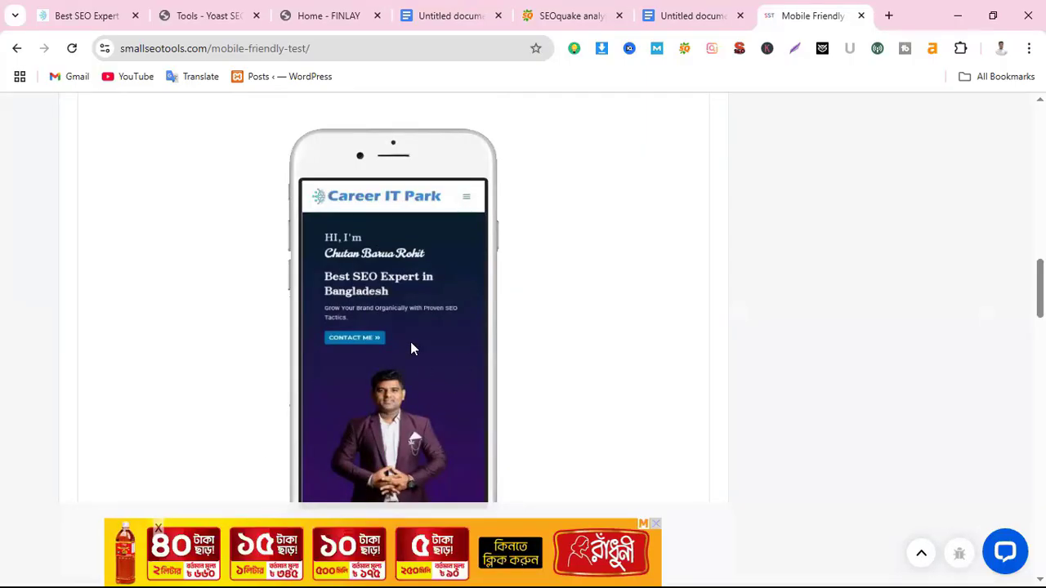
{"action": "scroll", "coordinate": [310, 434], "scroll_direction": "up", "scroll_amount": 2}
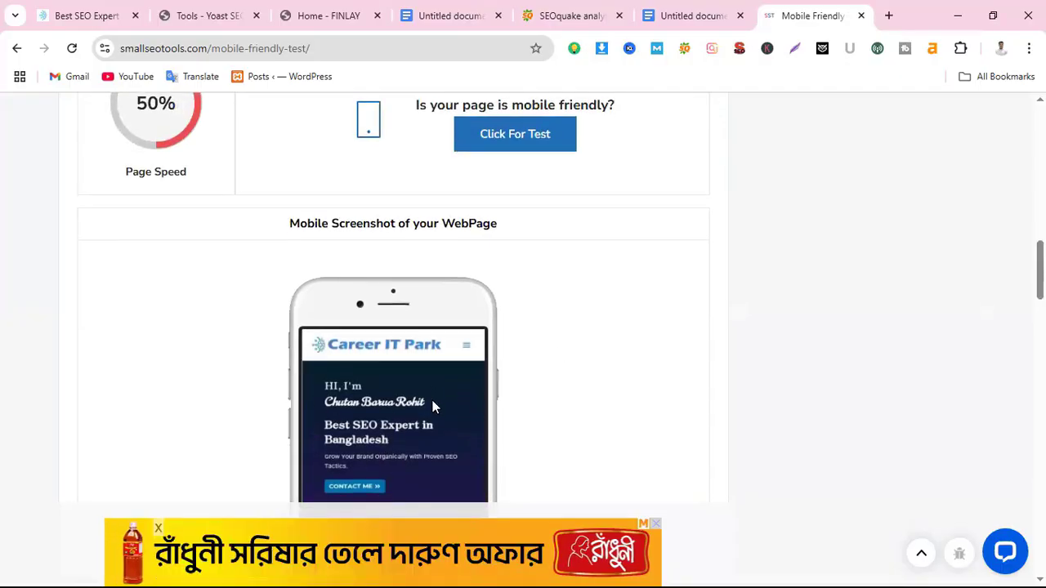
{"action": "scroll", "coordinate": [432, 404], "scroll_direction": "down", "scroll_amount": 2}
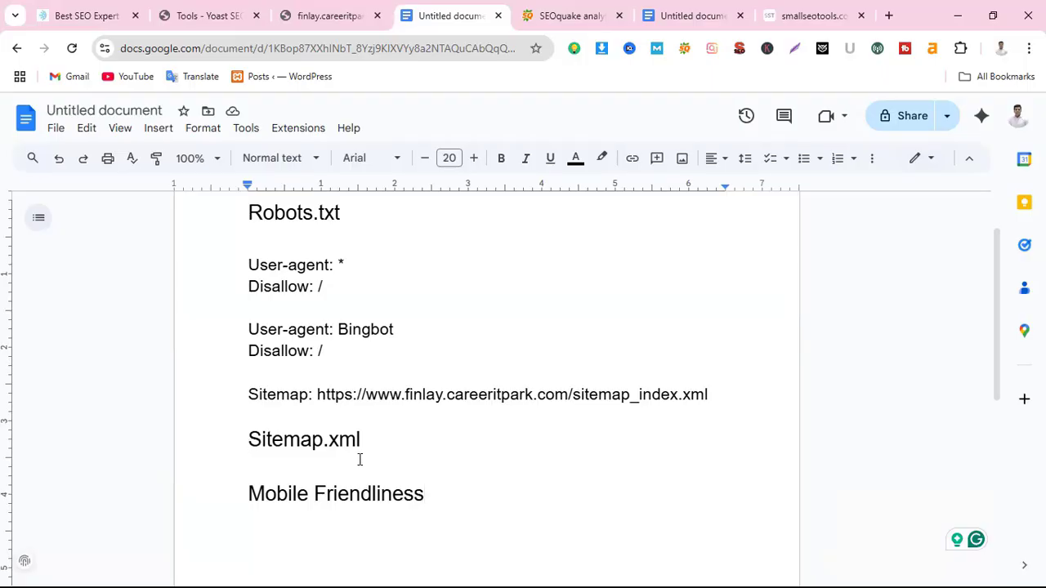
{"action": "scroll", "coordinate": [360, 466], "scroll_direction": "up", "scroll_amount": 2}
{"action": "left_click_drag", "start_coordinate": [226, 295], "coordinate": [577, 291]}
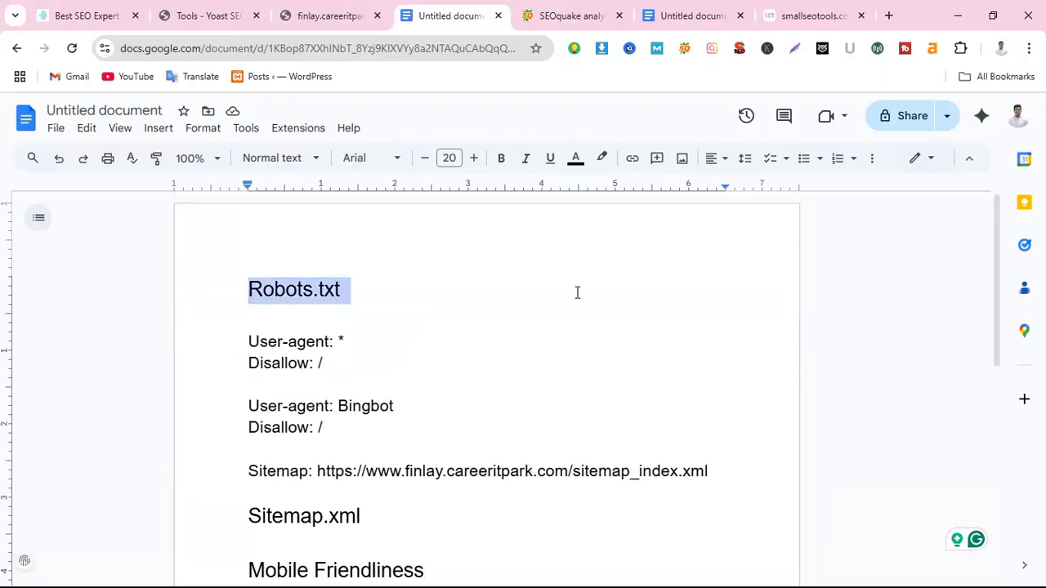
{"action": "left_click_drag", "start_coordinate": [243, 515], "coordinate": [437, 515]}
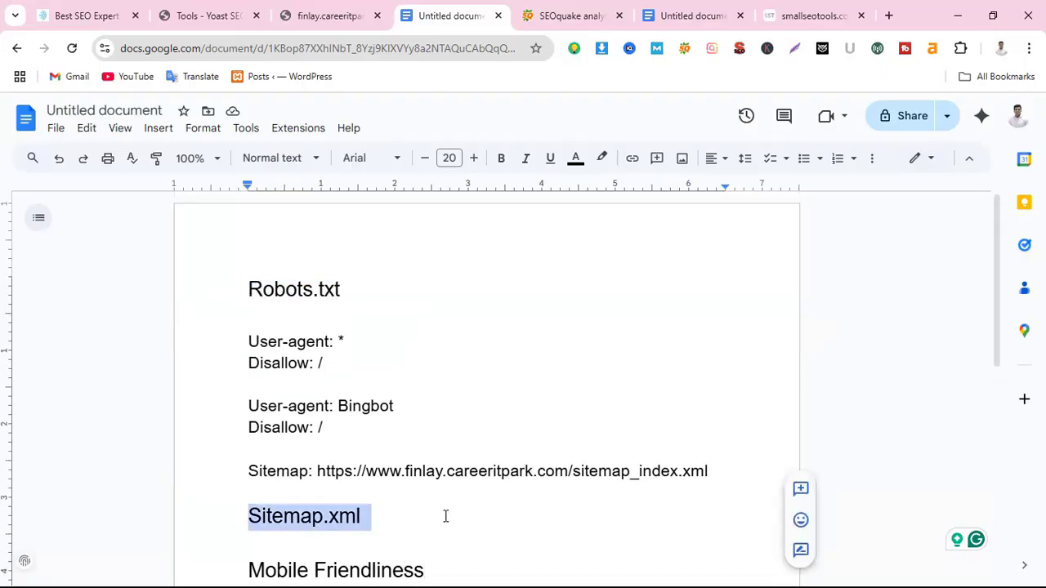
{"action": "scroll", "coordinate": [342, 491], "scroll_direction": "down", "scroll_amount": 3}
{"action": "left_click_drag", "start_coordinate": [253, 358], "coordinate": [509, 373]}
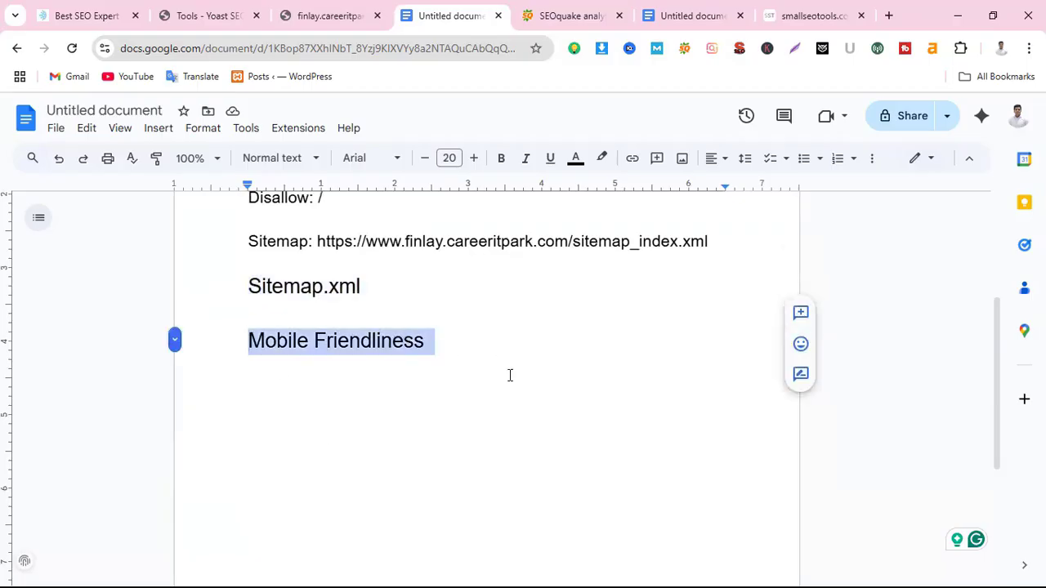
{"action": "scroll", "coordinate": [586, 520], "scroll_direction": "up", "scroll_amount": 2}
{"action": "scroll", "coordinate": [585, 520], "scroll_direction": "up", "scroll_amount": 1}
{"action": "left_click_drag", "start_coordinate": [373, 516], "coordinate": [237, 520]}
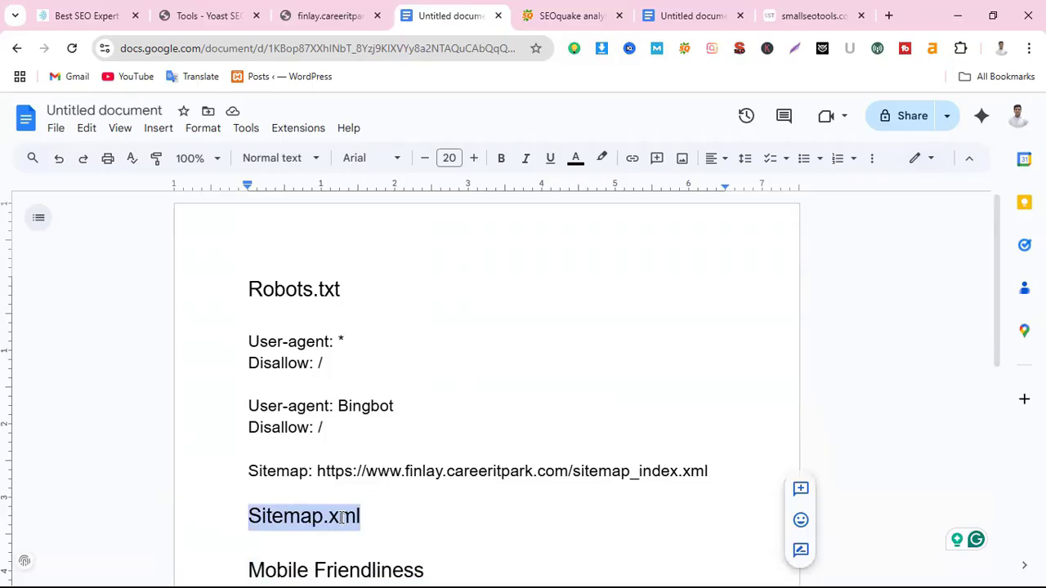
{"action": "left_click_drag", "start_coordinate": [372, 292], "coordinate": [240, 291]}
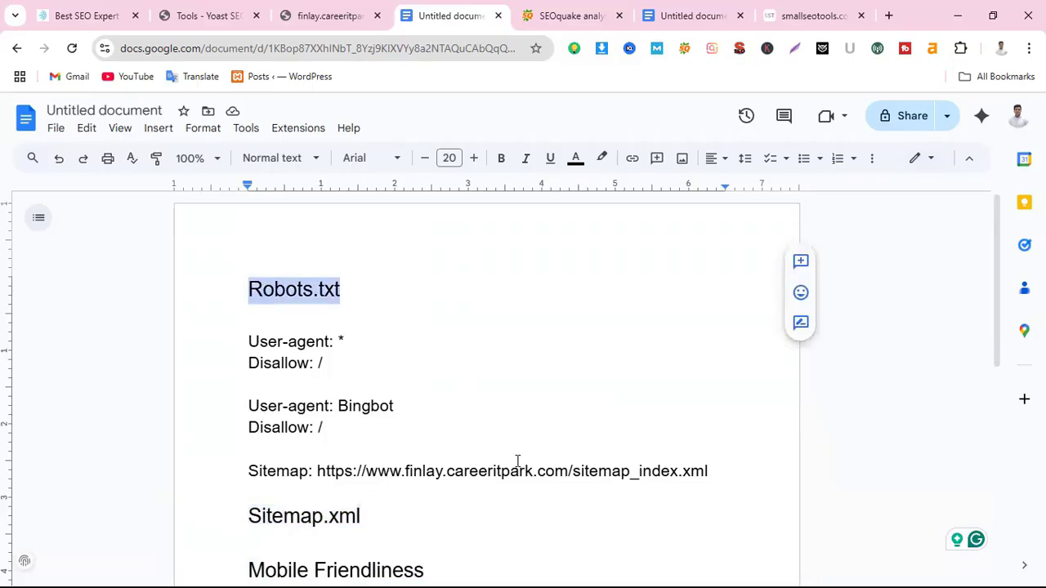
{"action": "scroll", "coordinate": [482, 474], "scroll_direction": "down", "scroll_amount": 1}
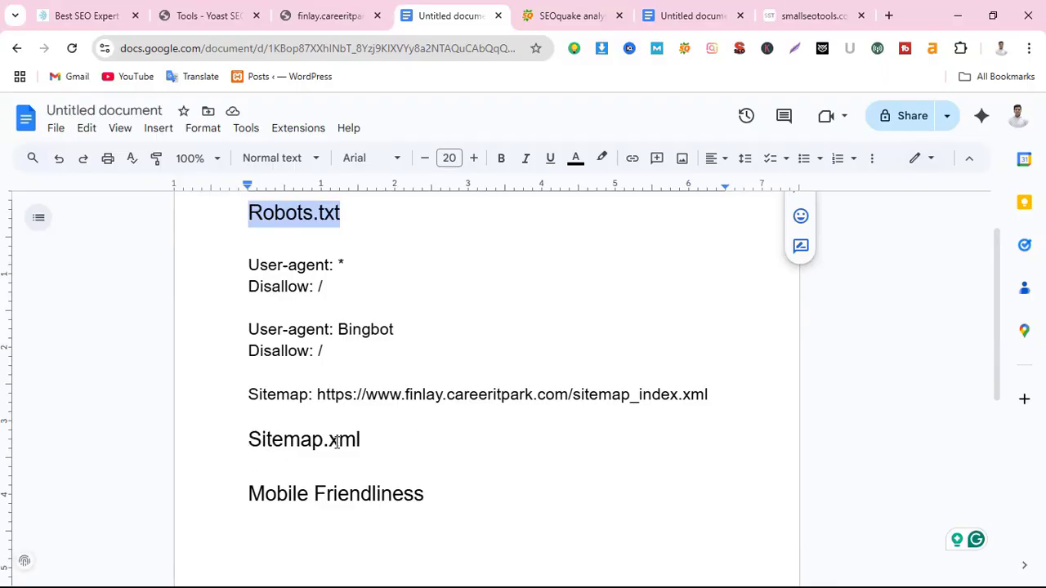
{"action": "scroll", "coordinate": [458, 482], "scroll_direction": "up", "scroll_amount": 1}
{"action": "left_click", "coordinate": [346, 294]}
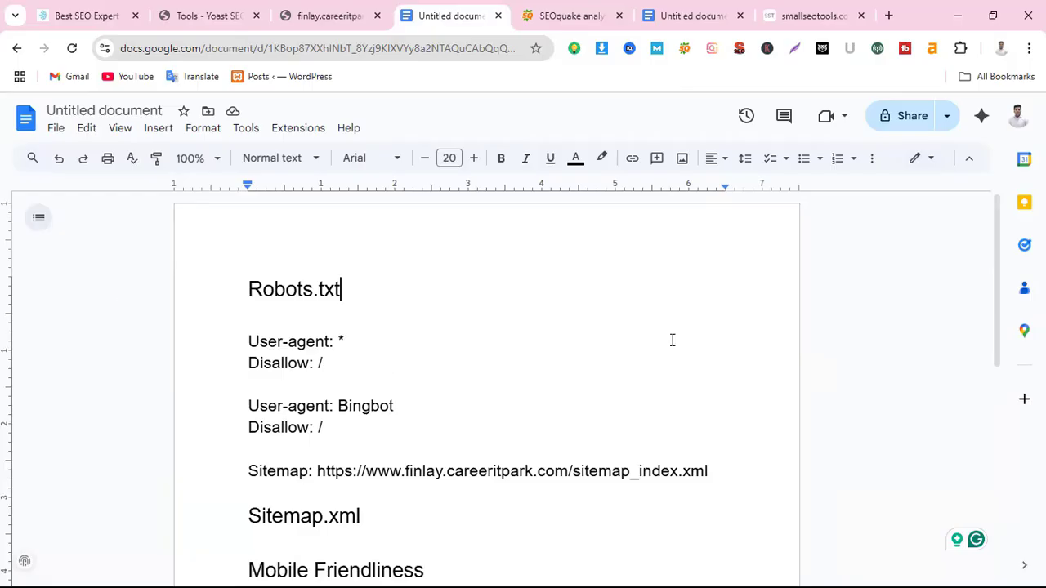
{"action": "left_click_drag", "start_coordinate": [237, 296], "coordinate": [401, 280]}
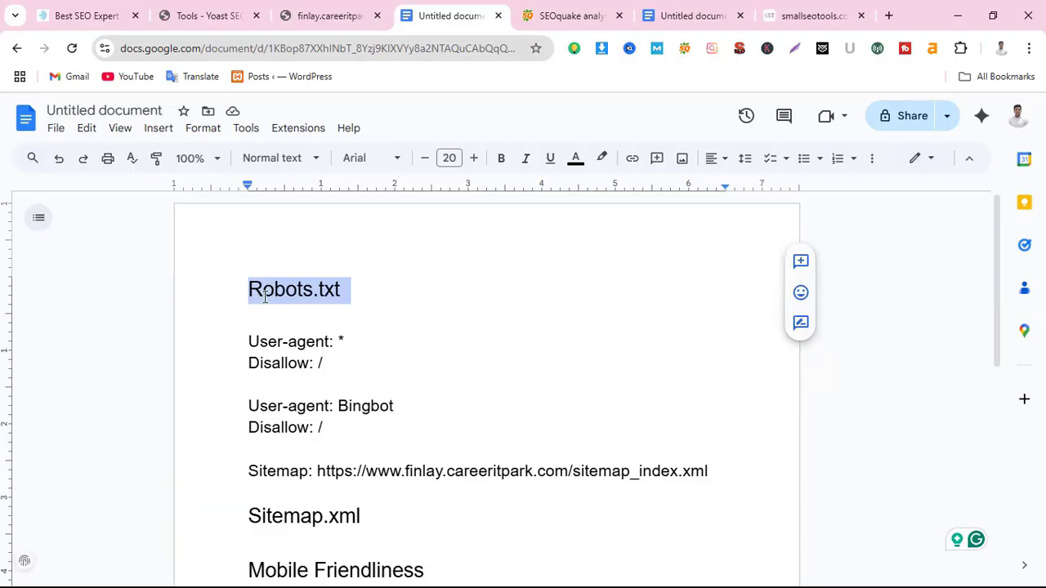
{"action": "left_click", "coordinate": [406, 303]}
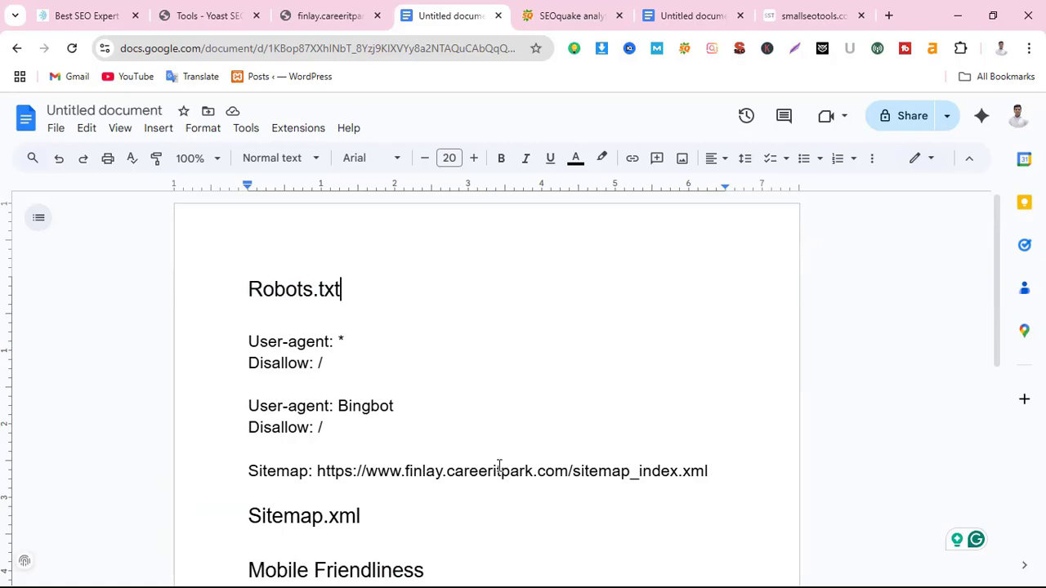
{"action": "scroll", "coordinate": [499, 466], "scroll_direction": "down", "scroll_amount": 2}
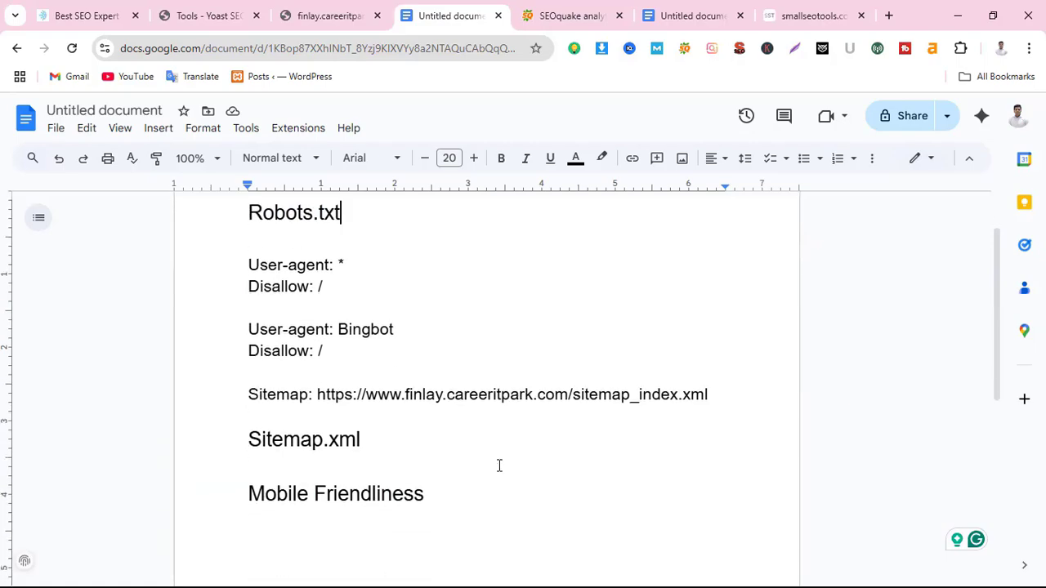
{"action": "scroll", "coordinate": [503, 465], "scroll_direction": "up", "scroll_amount": 2}
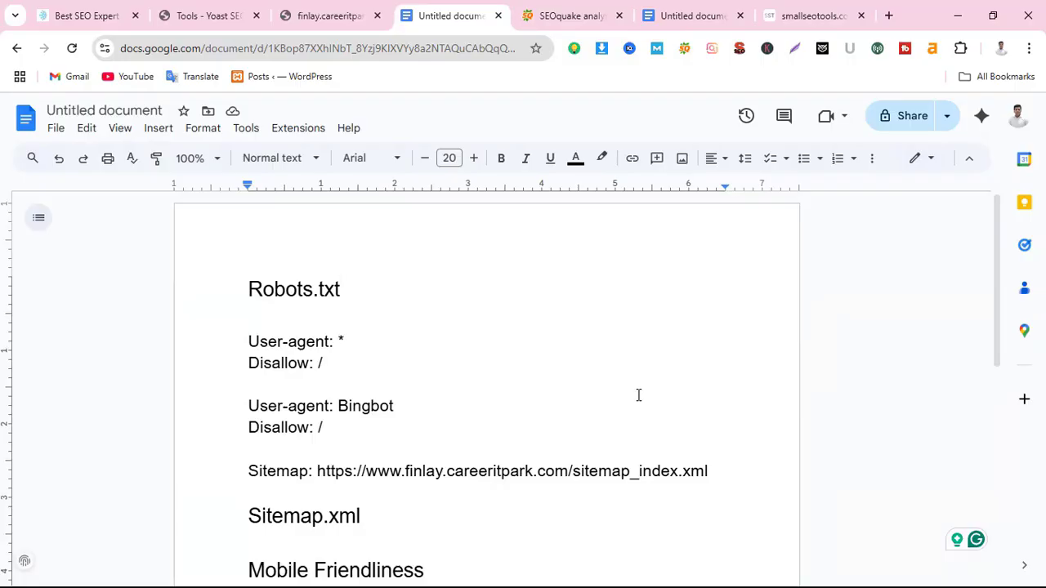
{"action": "scroll", "coordinate": [434, 539], "scroll_direction": "down", "scroll_amount": 2}
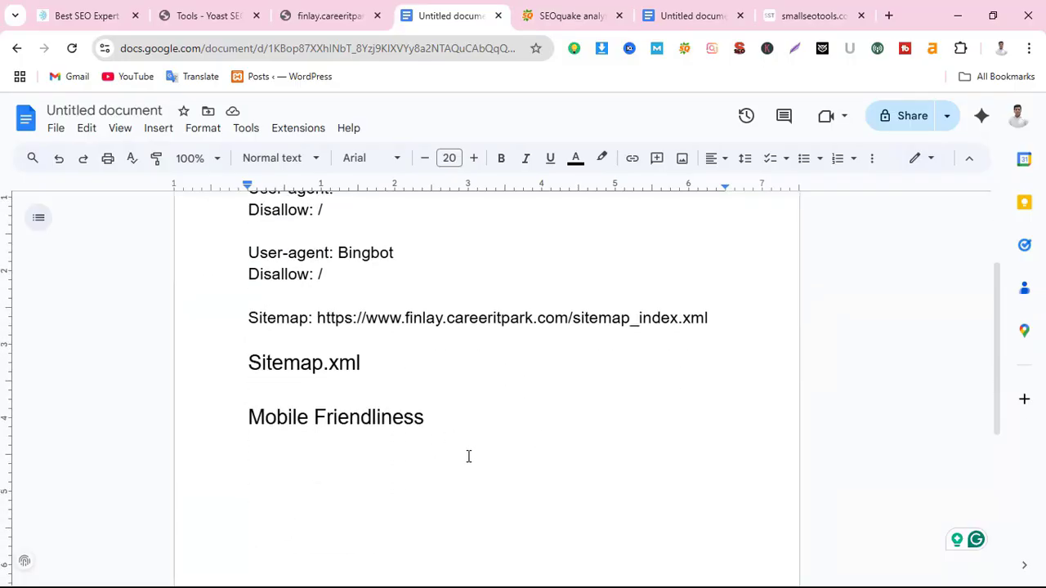
{"action": "scroll", "coordinate": [468, 456], "scroll_direction": "up", "scroll_amount": 2}
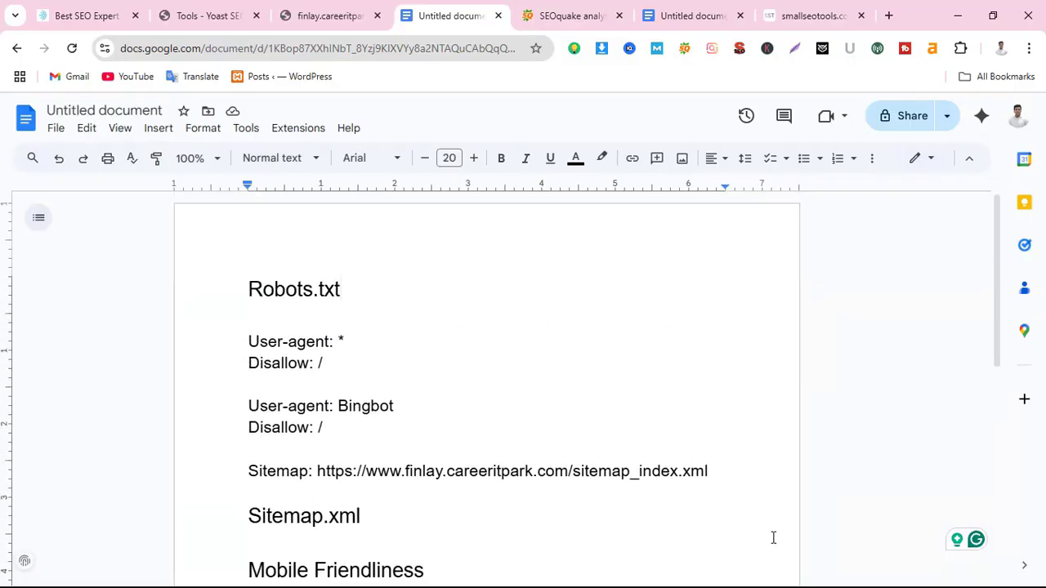
{"action": "scroll", "coordinate": [602, 431], "scroll_direction": "down", "scroll_amount": 2}
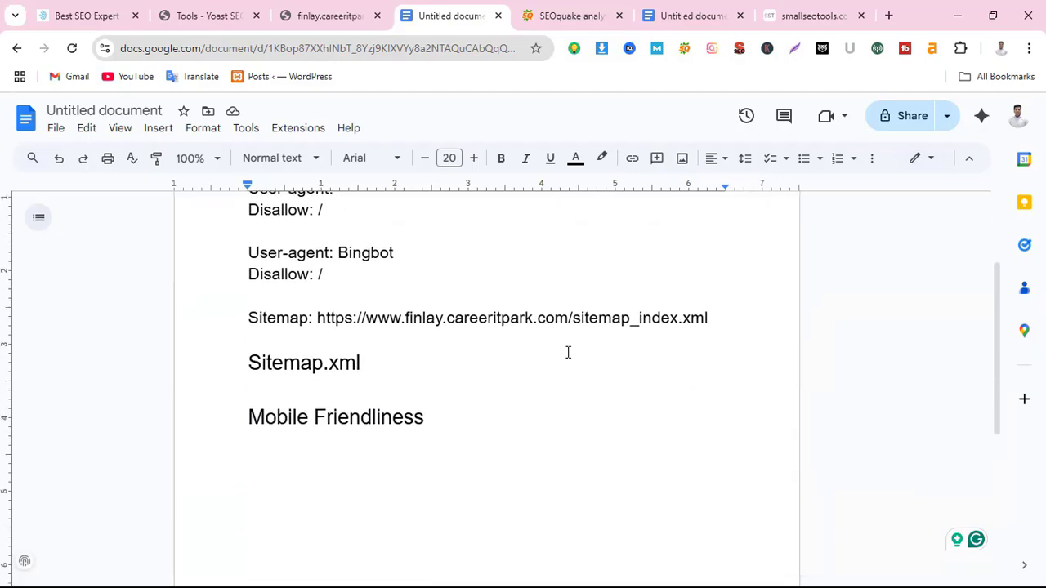
{"action": "scroll", "coordinate": [338, 400], "scroll_direction": "up", "scroll_amount": 2}
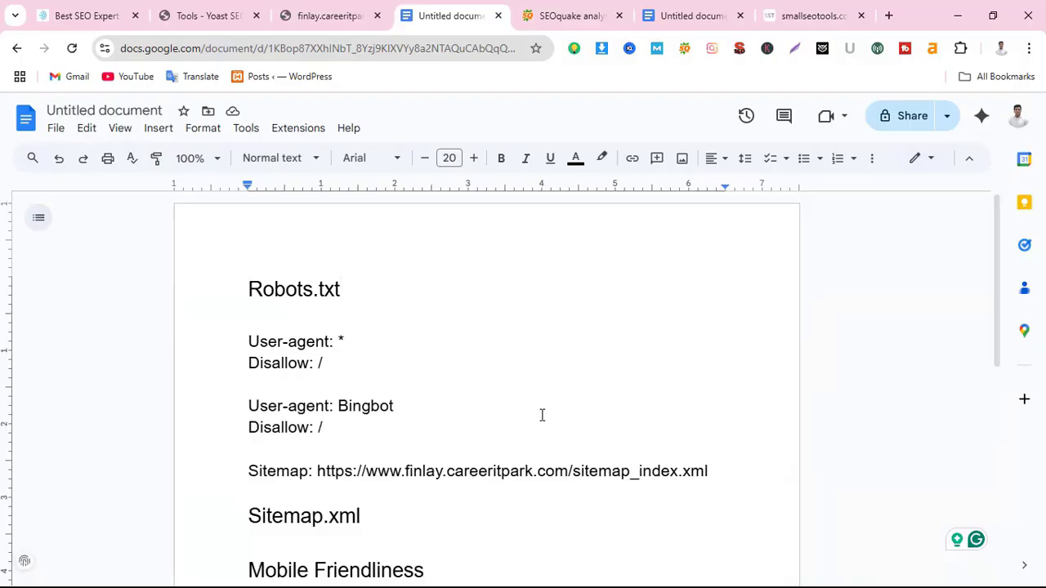
{"action": "scroll", "coordinate": [603, 394], "scroll_direction": "down", "scroll_amount": 1}
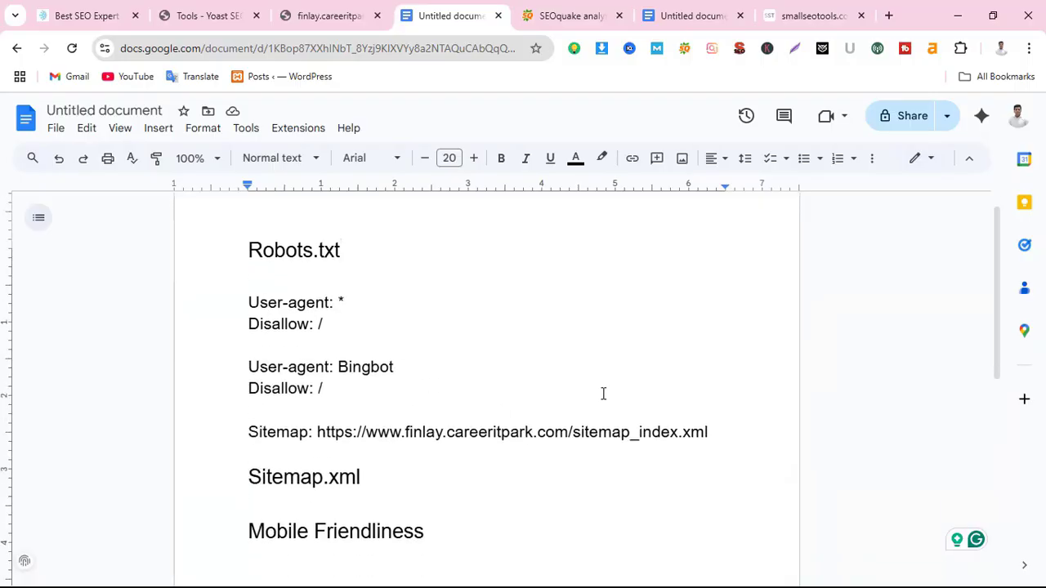
{"action": "scroll", "coordinate": [395, 420], "scroll_direction": "down", "scroll_amount": 3}
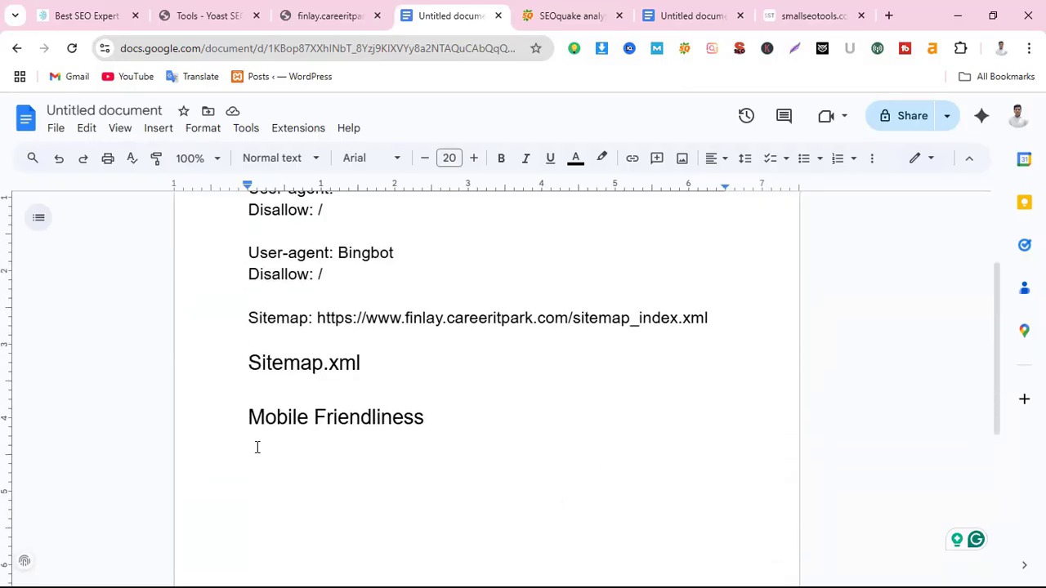
{"action": "left_click_drag", "start_coordinate": [424, 418], "coordinate": [253, 390]}
{"action": "scroll", "coordinate": [487, 434], "scroll_direction": "up", "scroll_amount": 4}
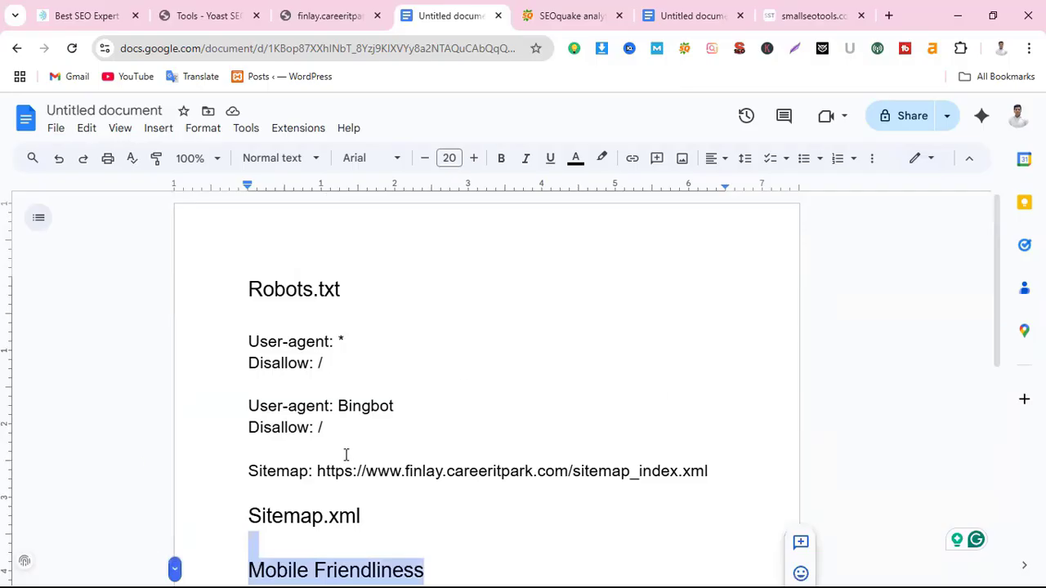